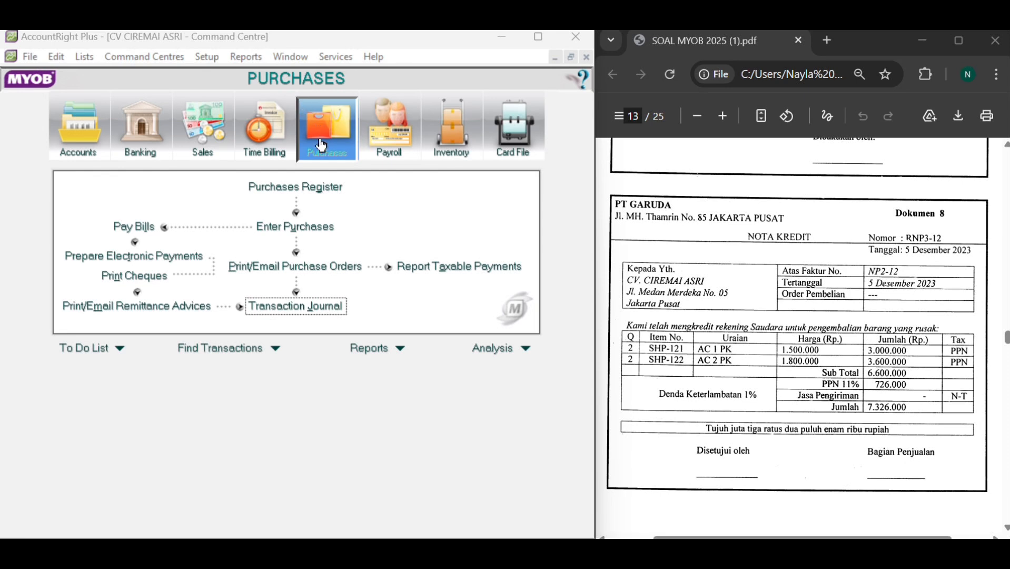
- Start a new purchase from the Purchases Register for the supplier PT. Garuda
left_click(313, 189)
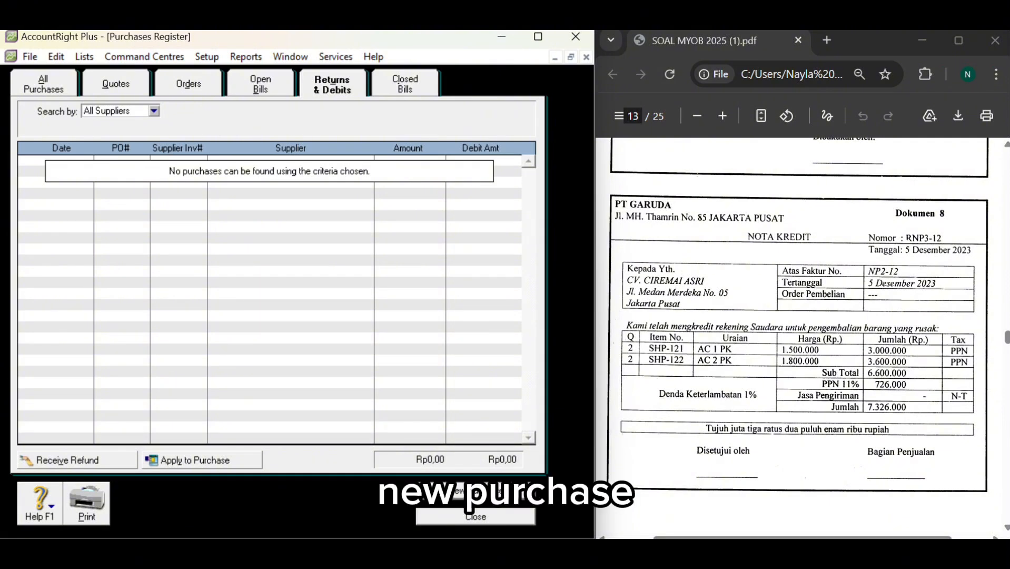
left_click(442, 484)
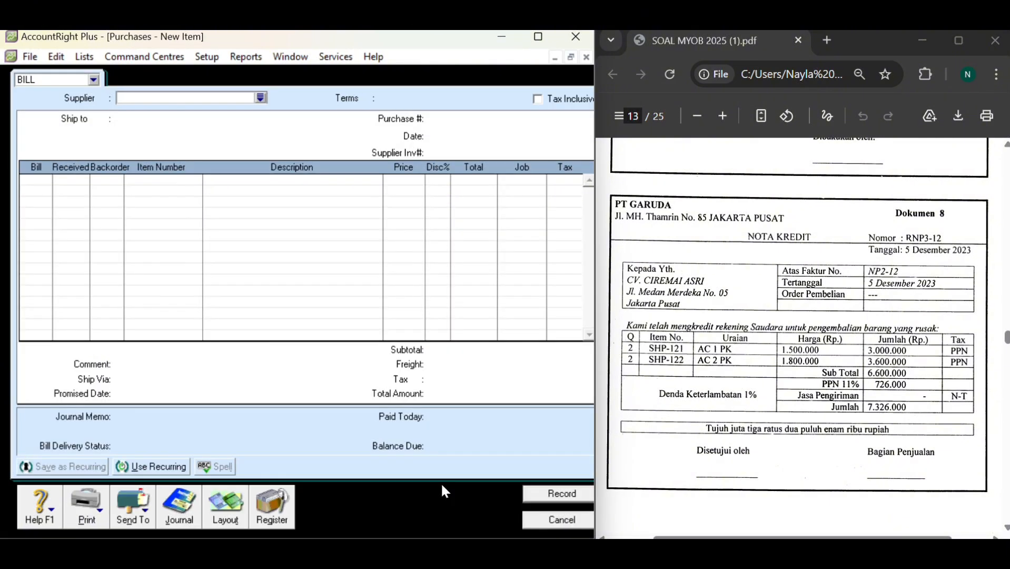
left_click(262, 99)
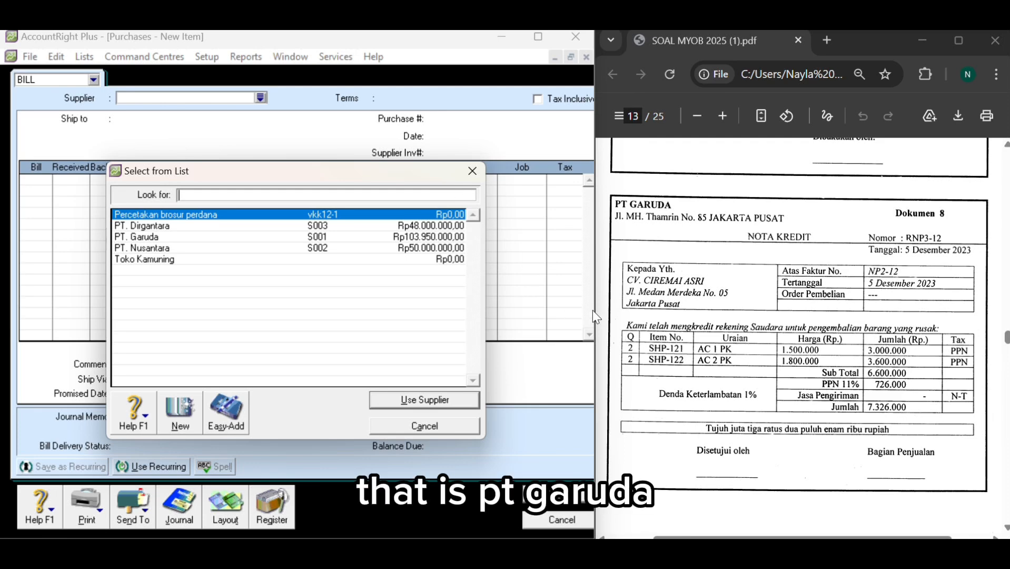
left_click(294, 234)
left_click(457, 401)
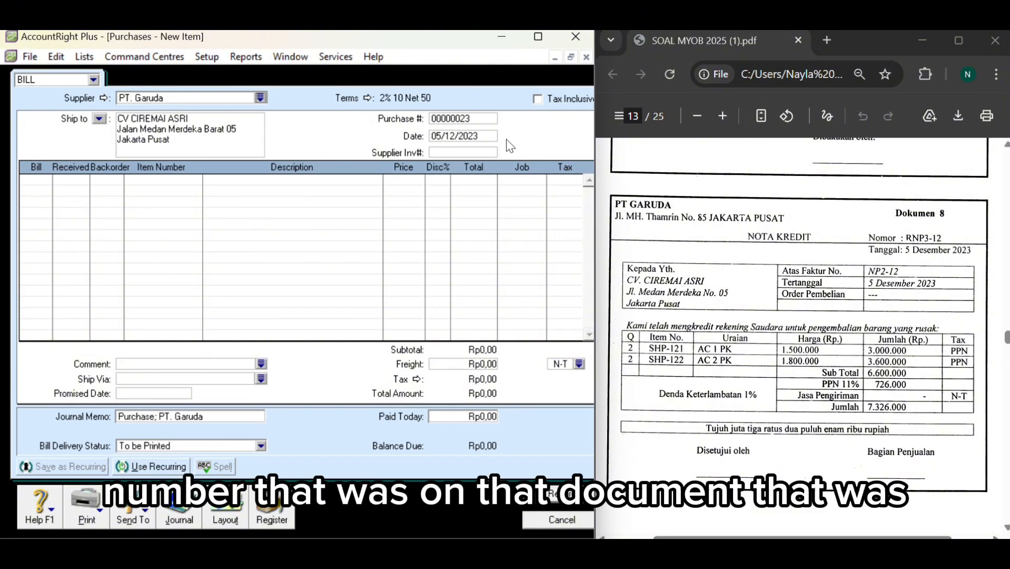
- Set the purchase number to NP2-12, the invoice number on the credit note
double_click(480, 118)
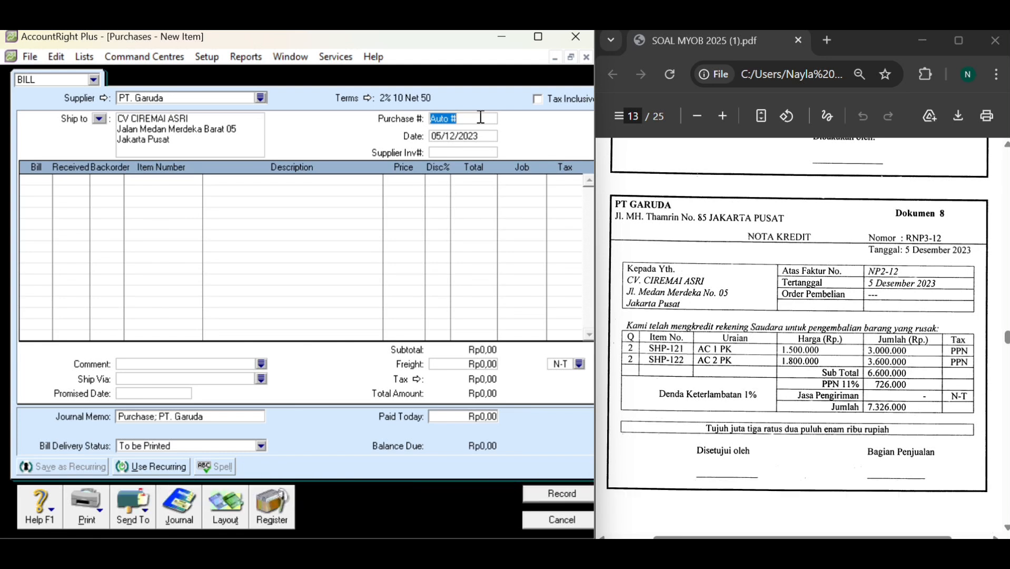
key("BackSpace")
type("NP")
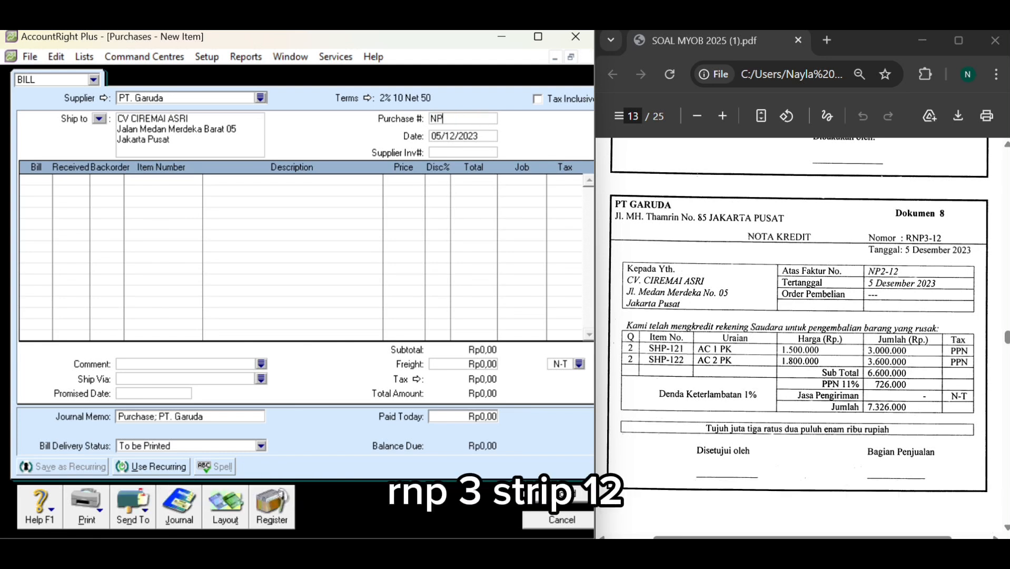
type("2-12")
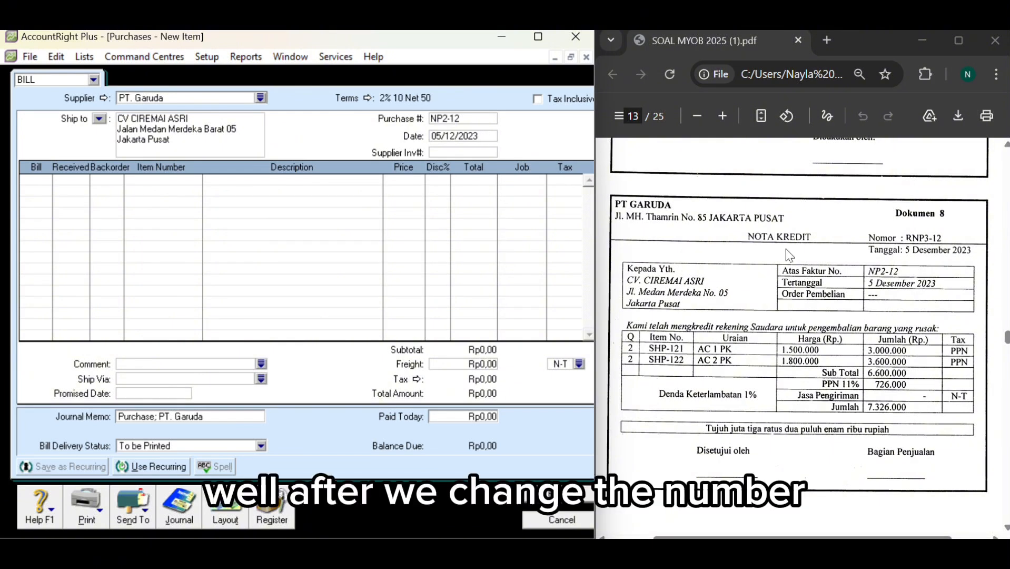
key("Tab")
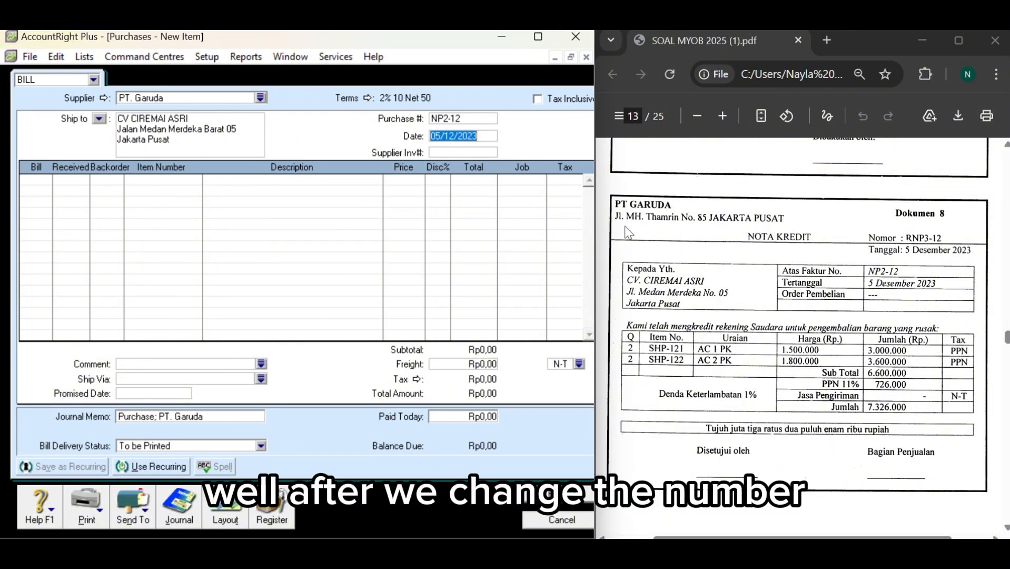
key("Tab")
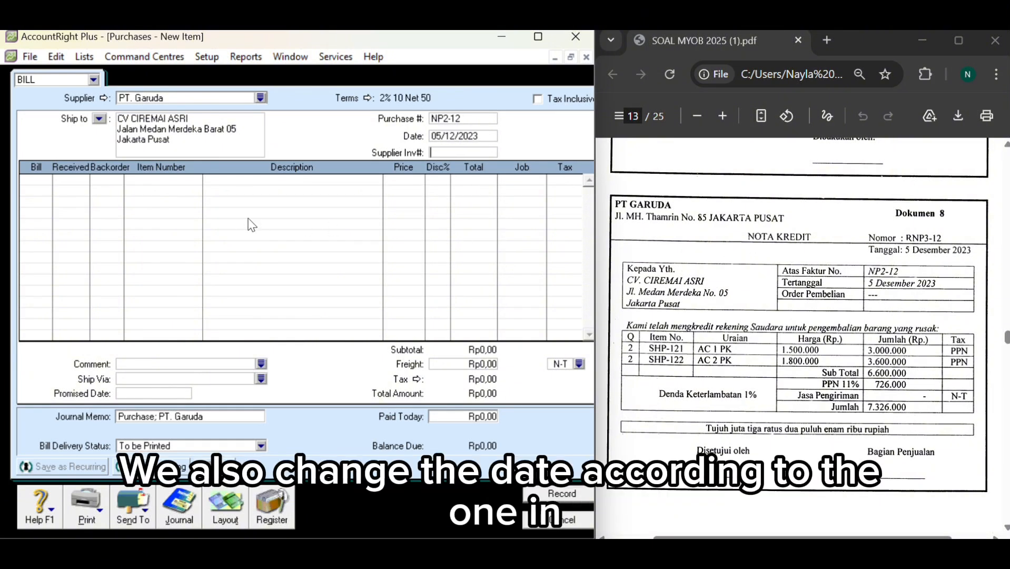
- Enter a billed quantity of -2 on each of the first two item lines
left_click(30, 180)
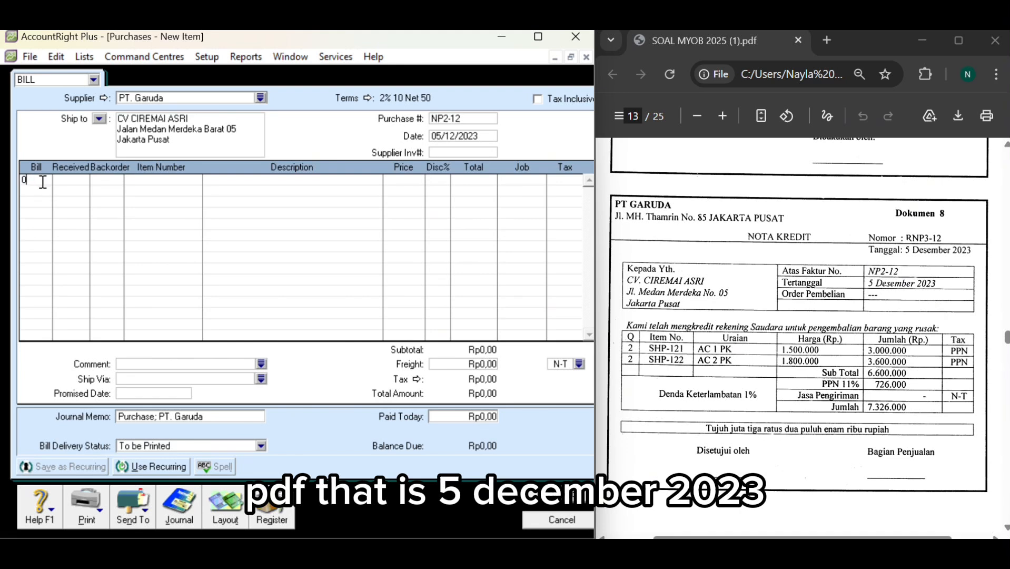
key("BackSpace")
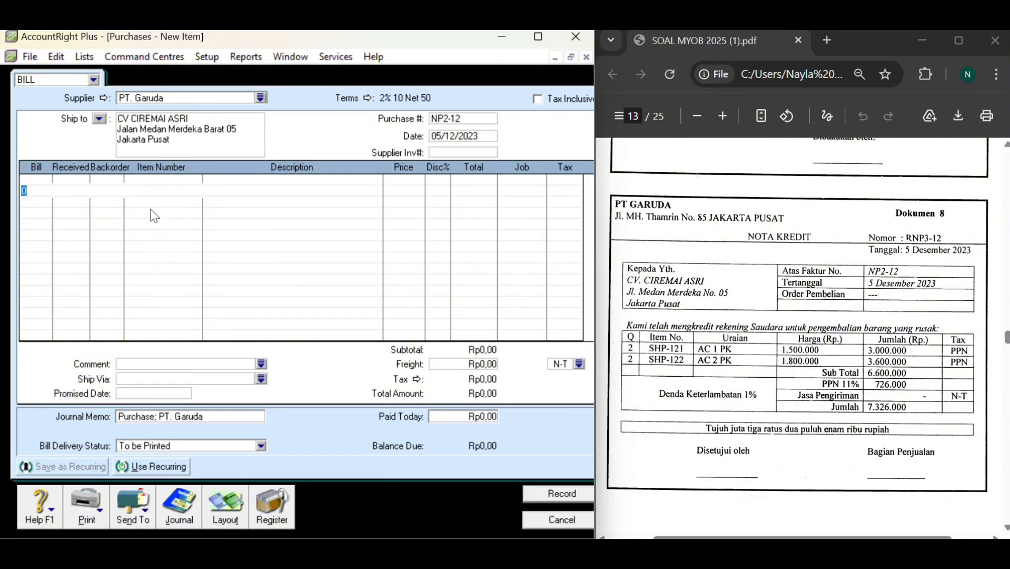
key("Return")
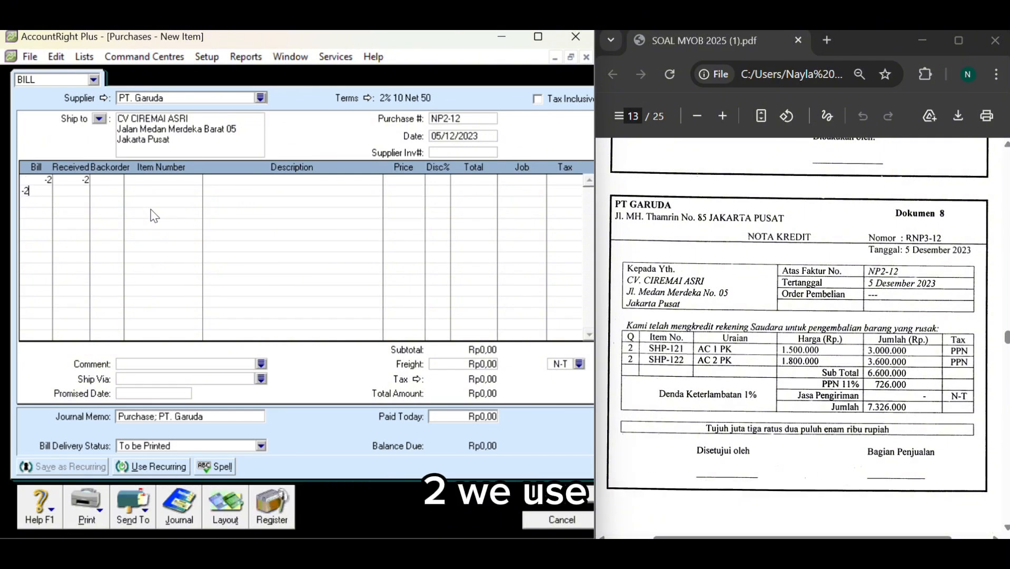
key("Return")
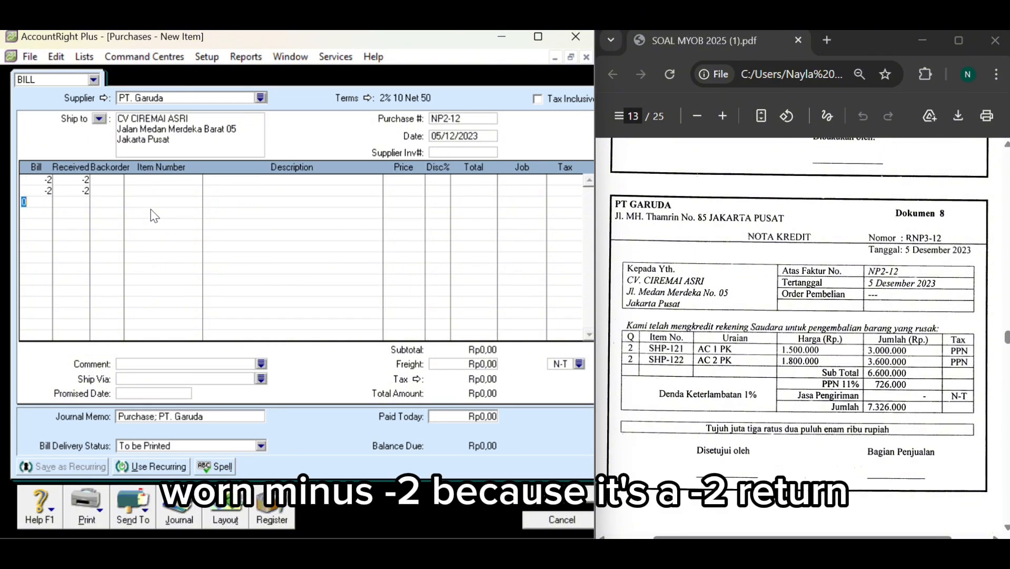
- Assign items SHP-121 and SHP-122 to the two lines, then record the purchase return and leave the entry form
left_click(166, 179)
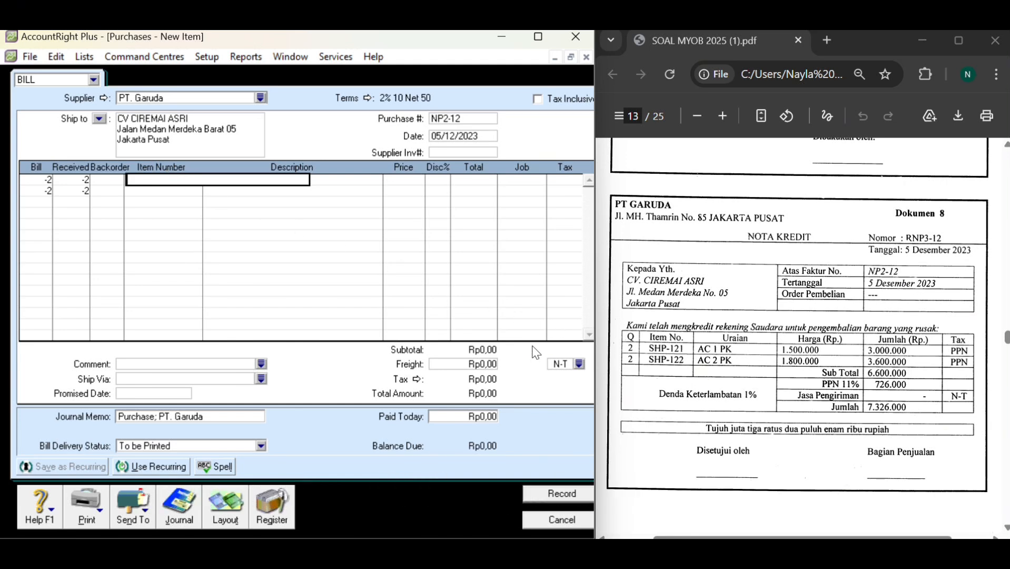
type("SHP-121")
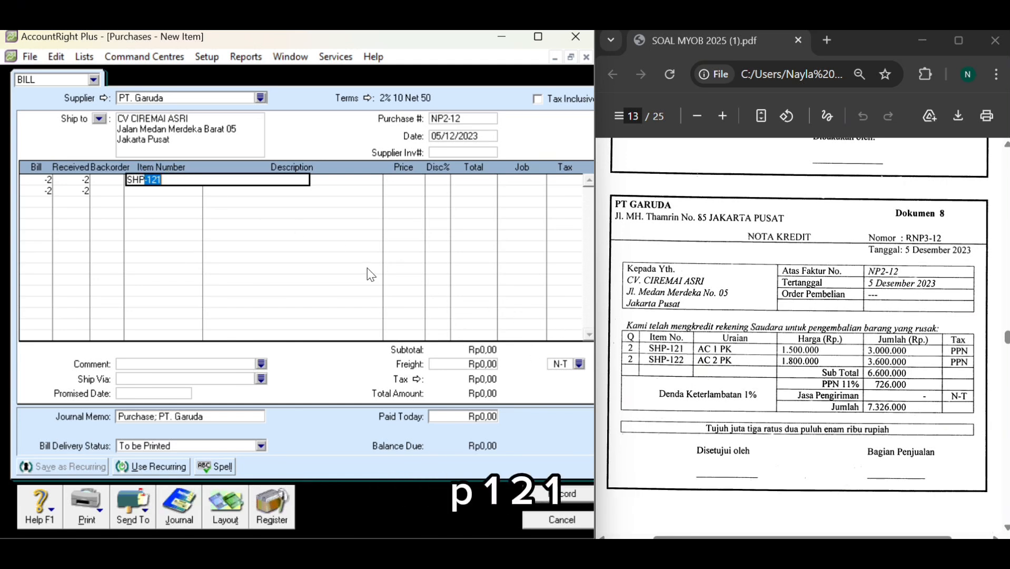
key("Return")
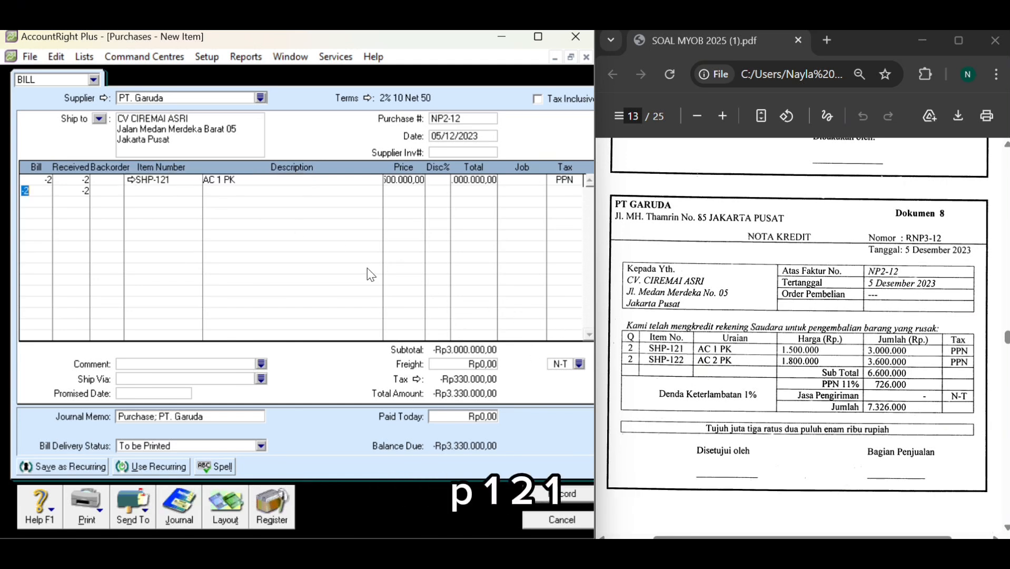
left_click(147, 191)
type("SHP-")
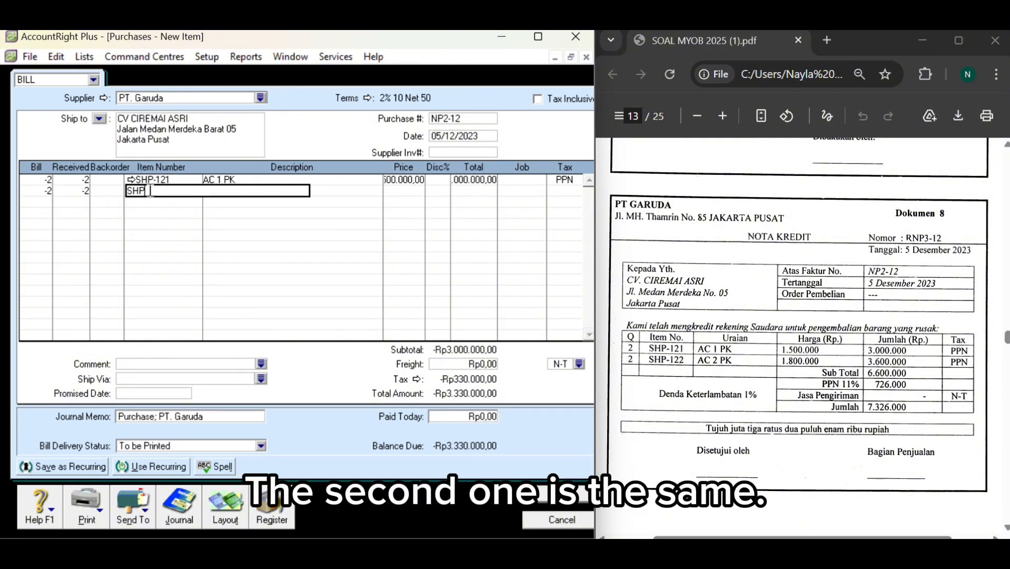
type("122")
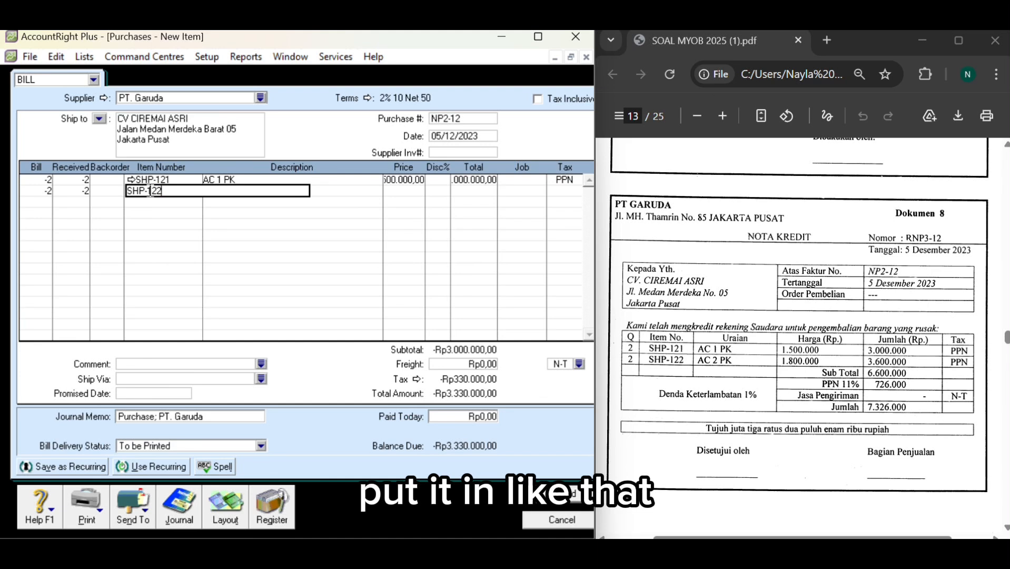
key("Return")
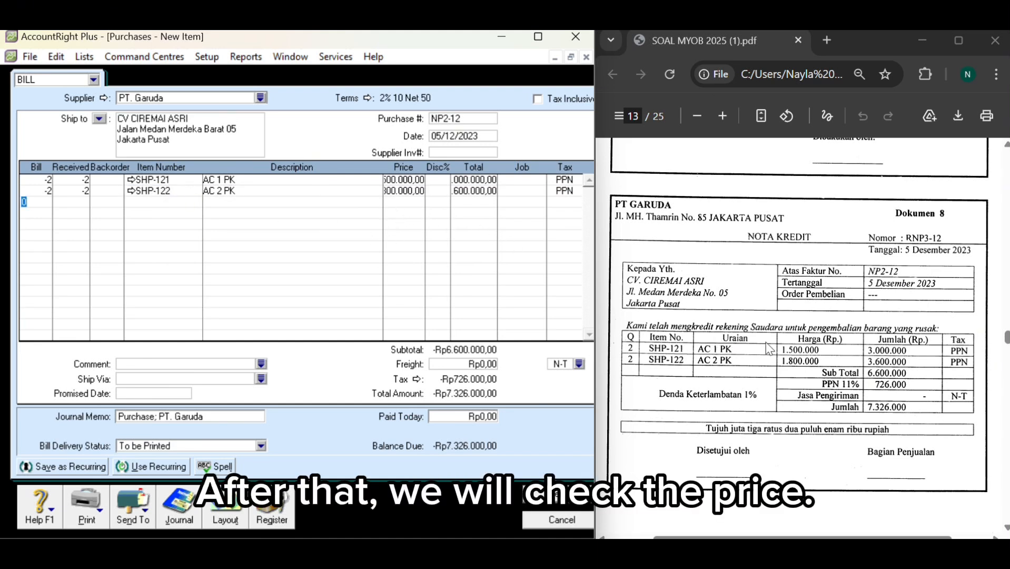
left_click(563, 495)
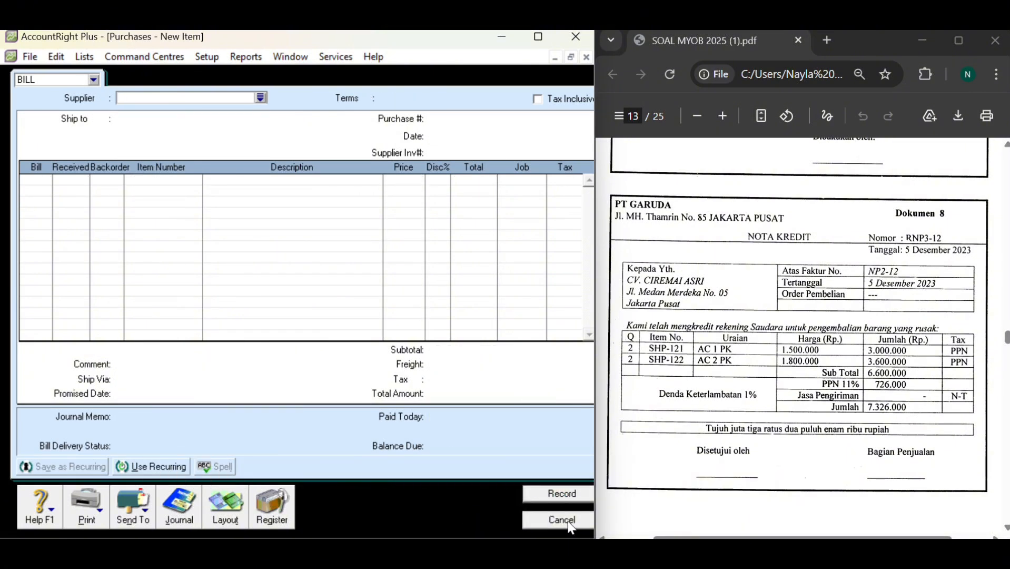
left_click(562, 520)
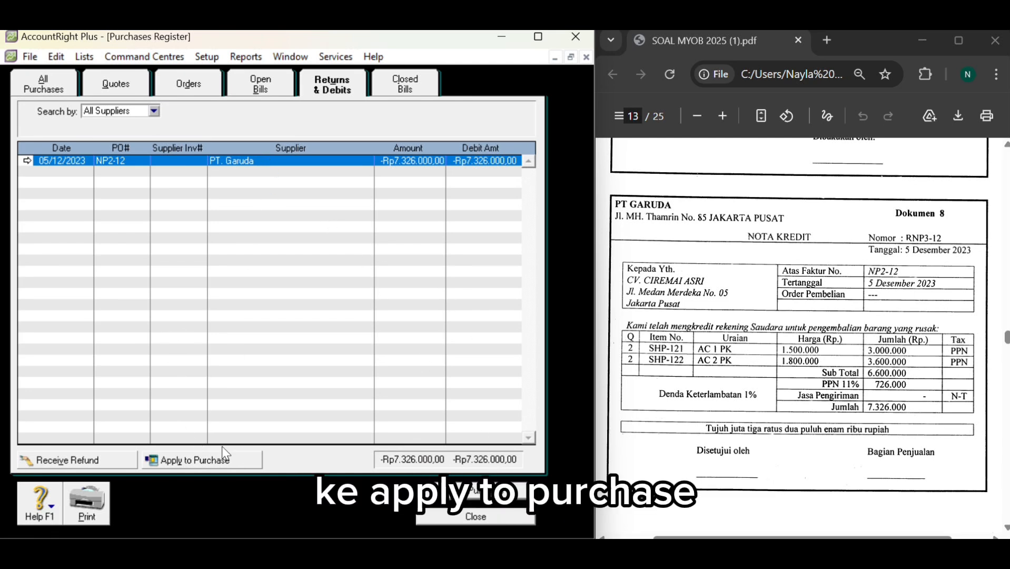
- Start applying PT. Garuda's debit to a purchase and set the settlement's ID number to RNP3-12
left_click(230, 460)
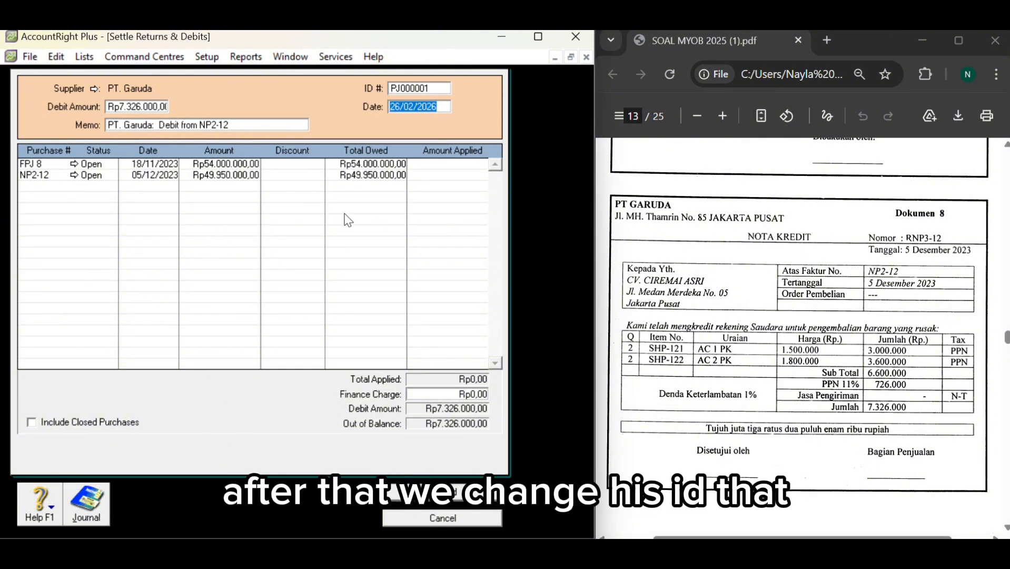
left_click(412, 88)
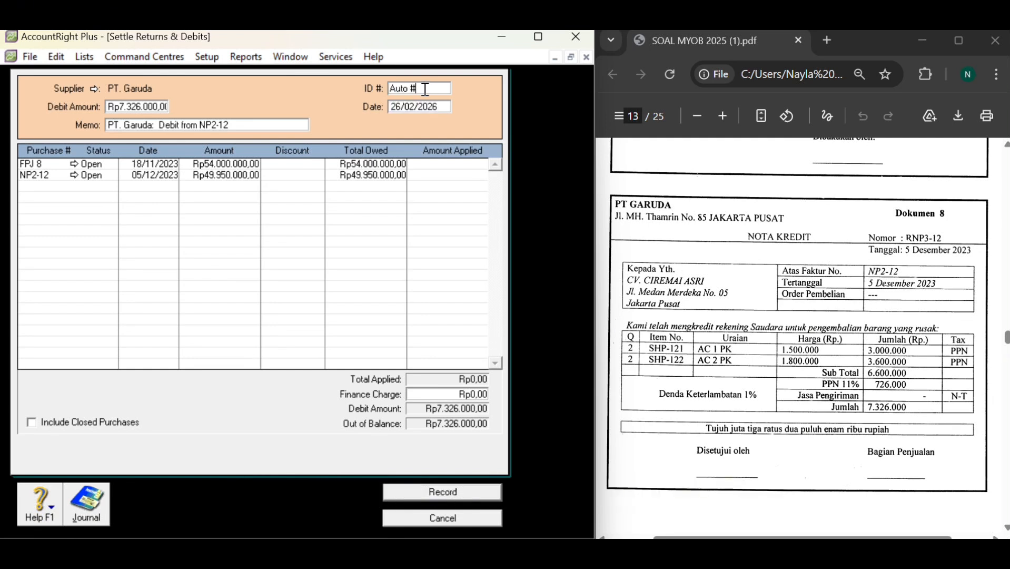
key("BackSpace")
key("BackSpace")
key("BackSpace")
key("BackSpace")
key("BackSpace")
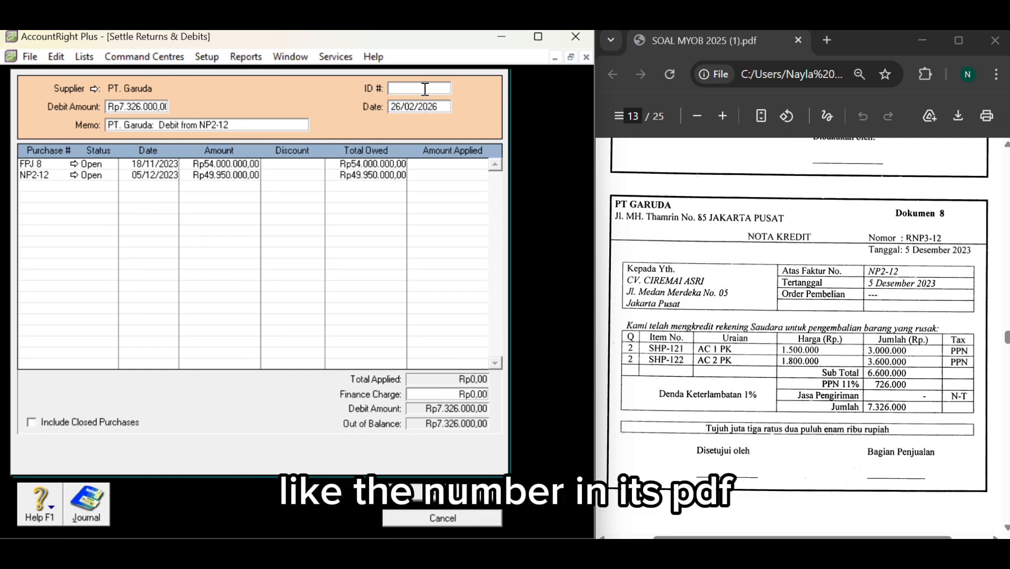
type("RNP3")
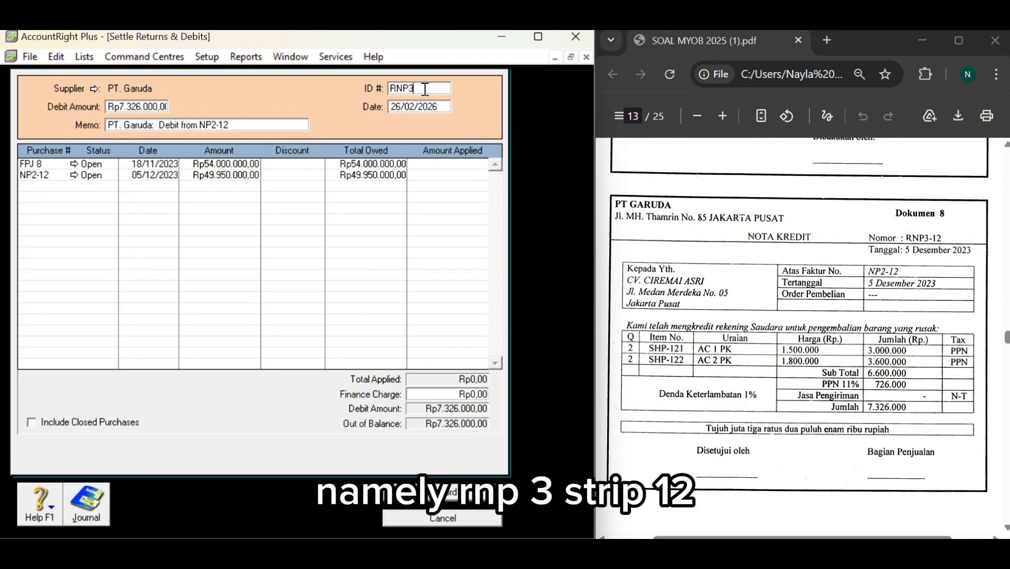
type("-12")
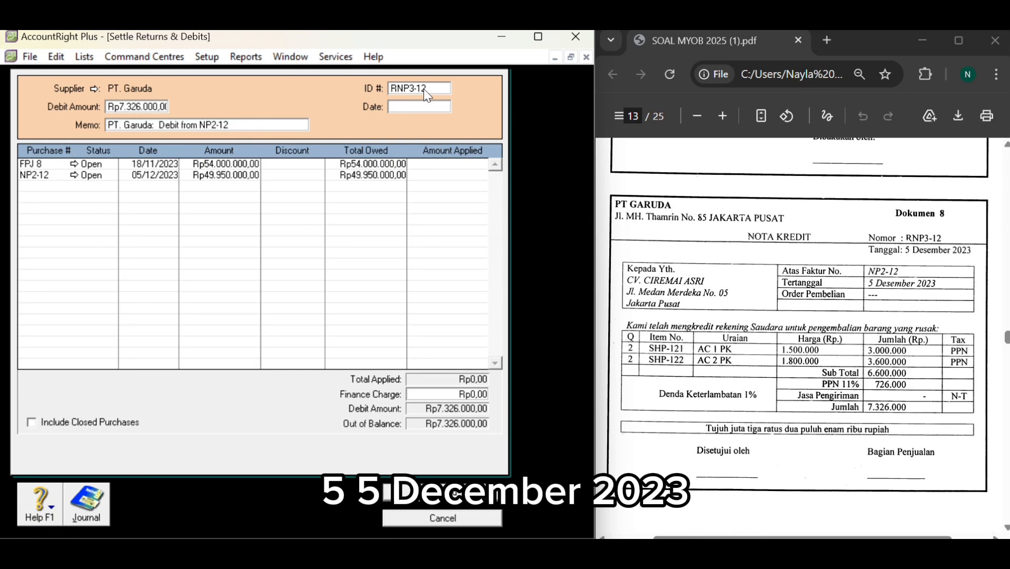
- Set the settlement date to 05/12/2023
type("5")
key("BackSpace")
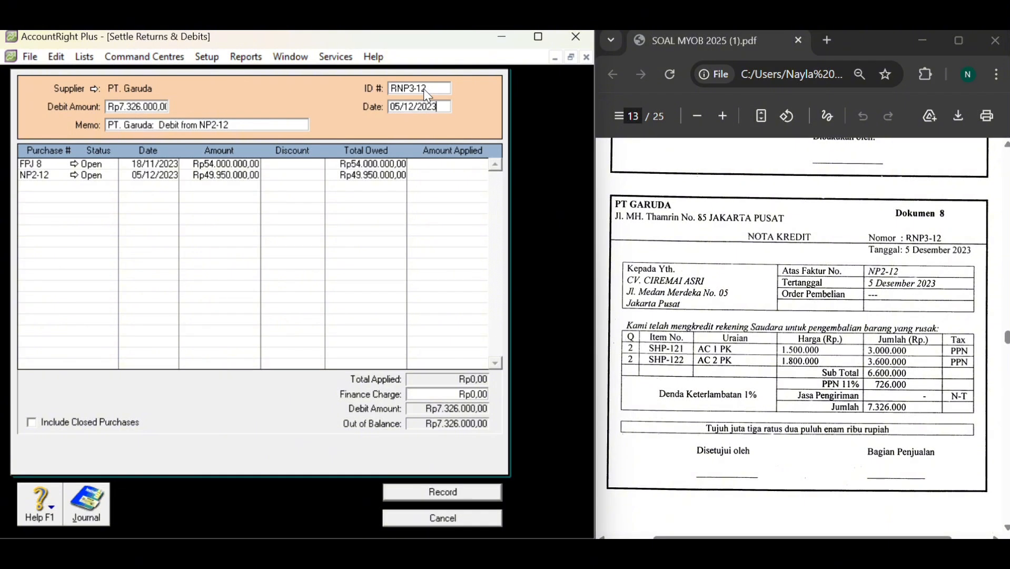
type("3")
key("Return")
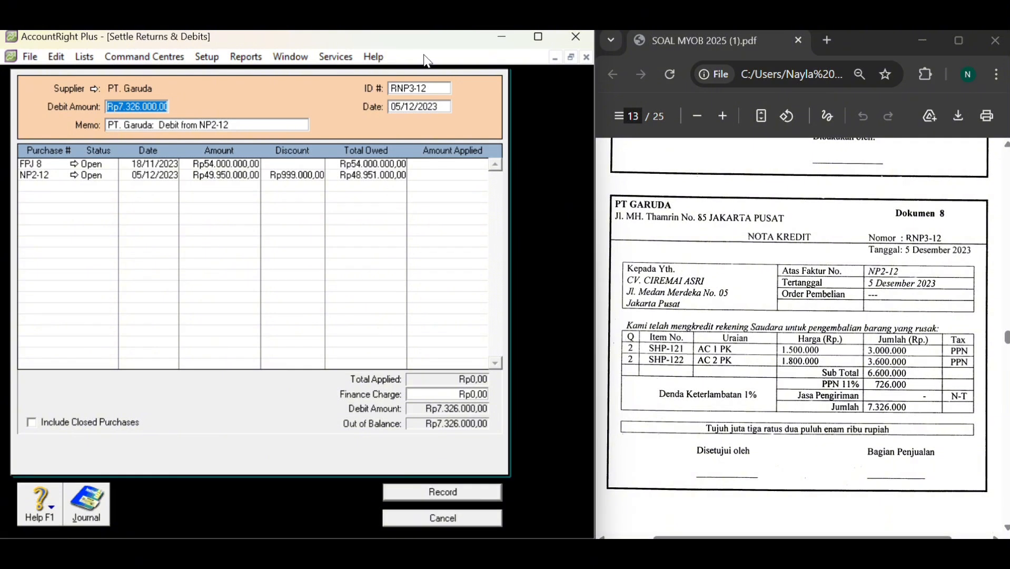
- Apply Rp7.326.000,00 of the debit to purchase NP2-12, record the settlement and close the Purchases Register
left_click(447, 176)
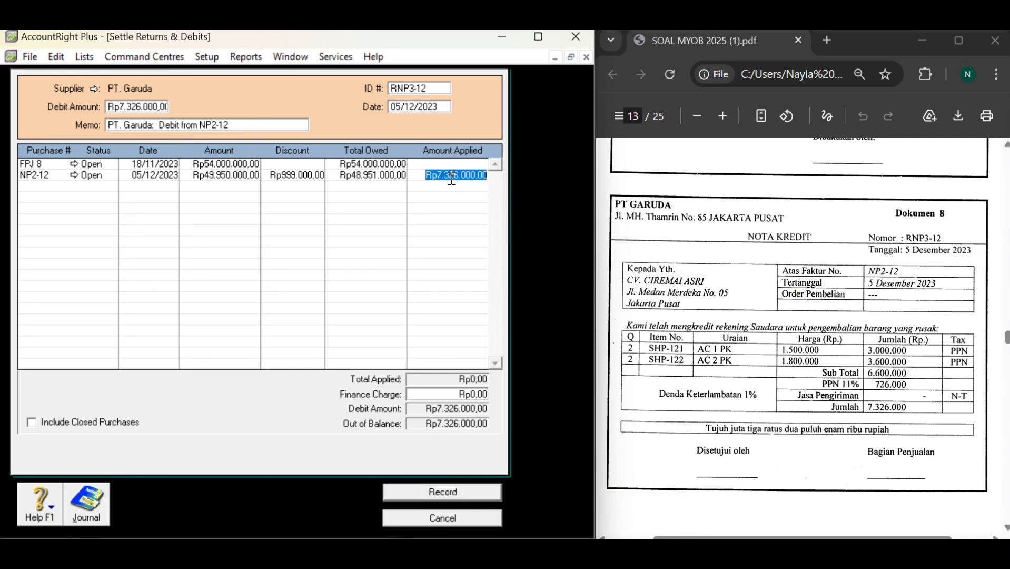
key("Return")
key("Return")
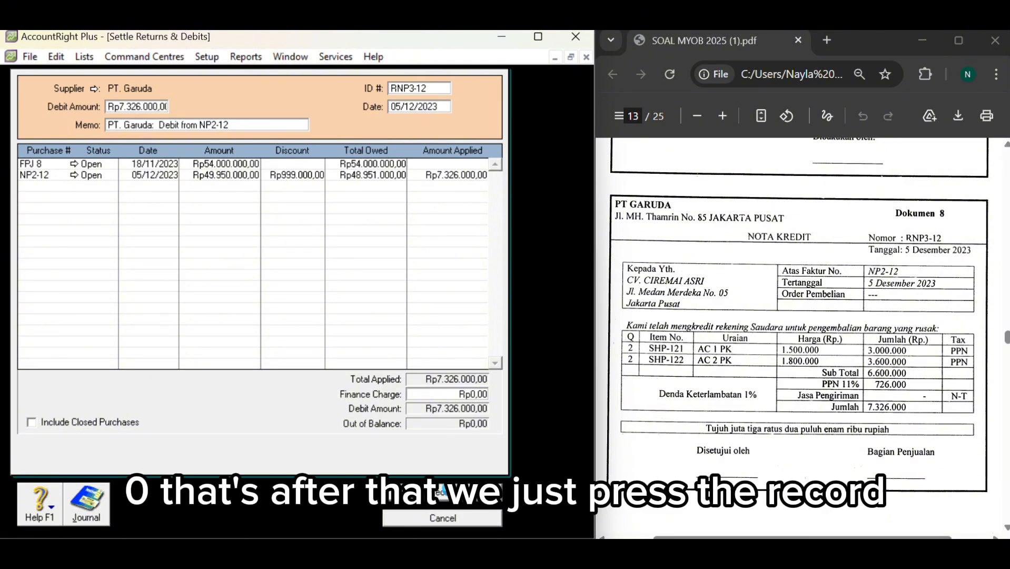
left_click(442, 493)
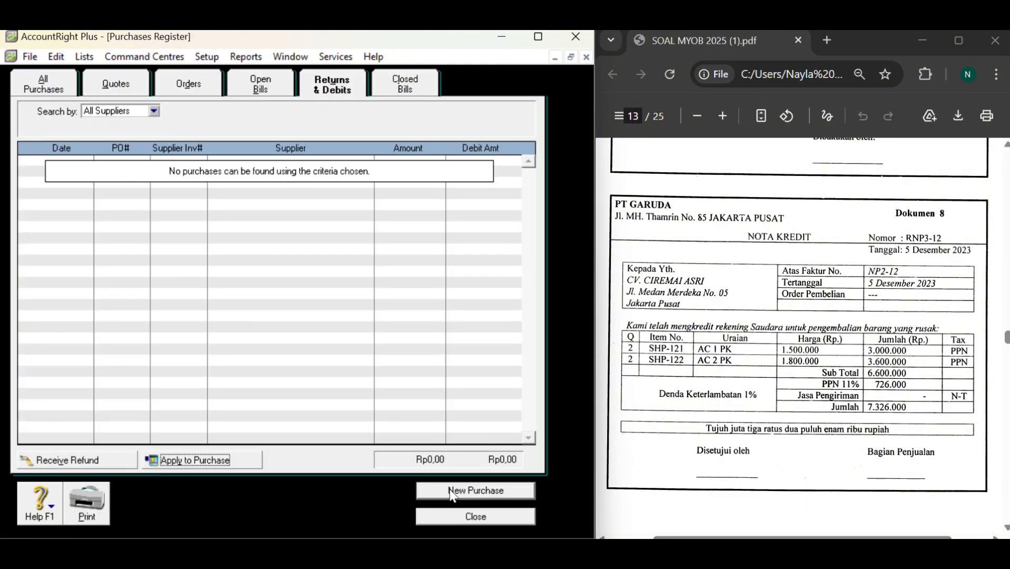
left_click(496, 518)
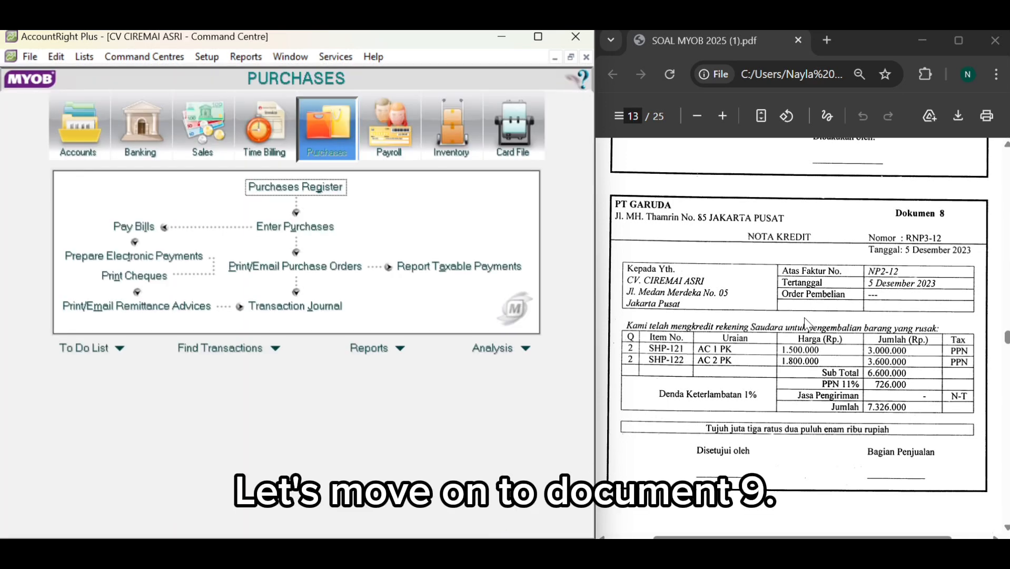
- Bring petty cash voucher Dokumen 9 into view and open a blank Spend Money entry in Banking
scroll(806, 319, "down", 5)
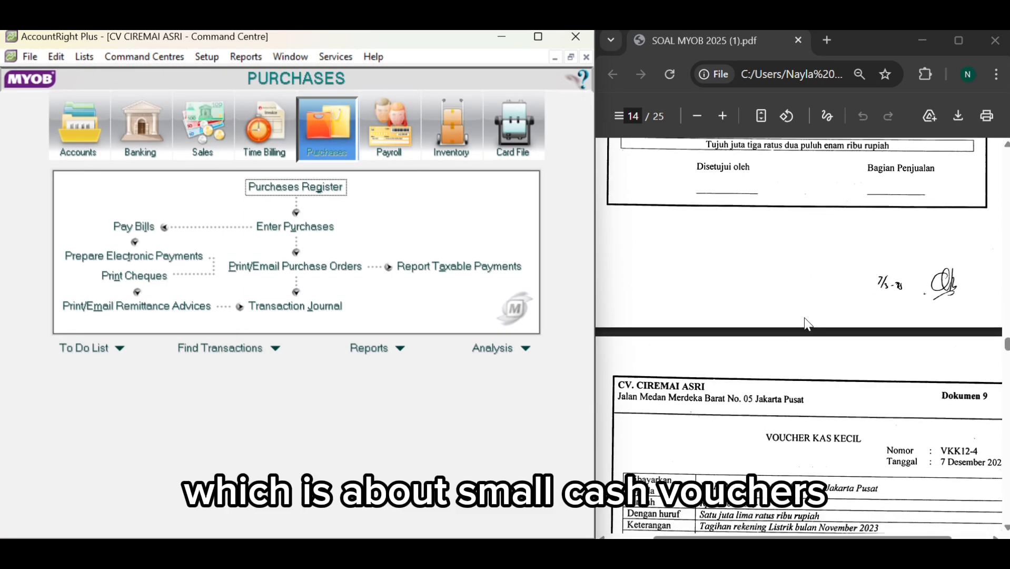
scroll(806, 321, "down", 4)
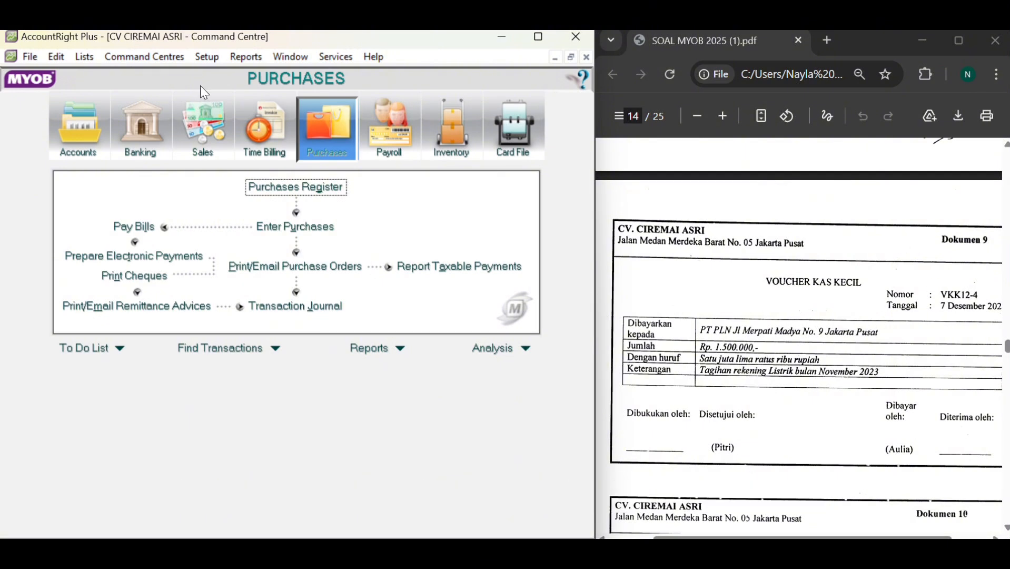
left_click(158, 128)
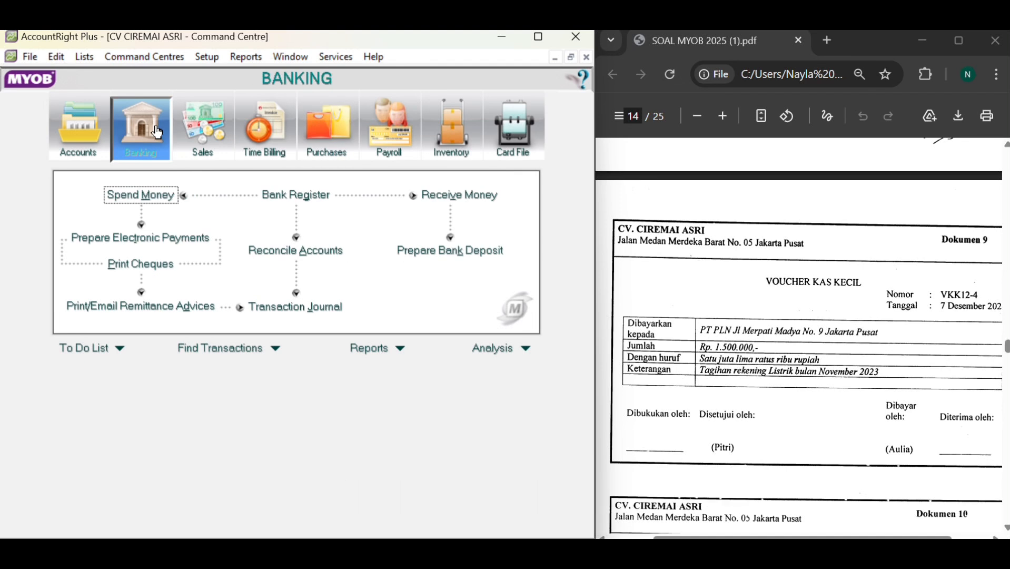
left_click(140, 195)
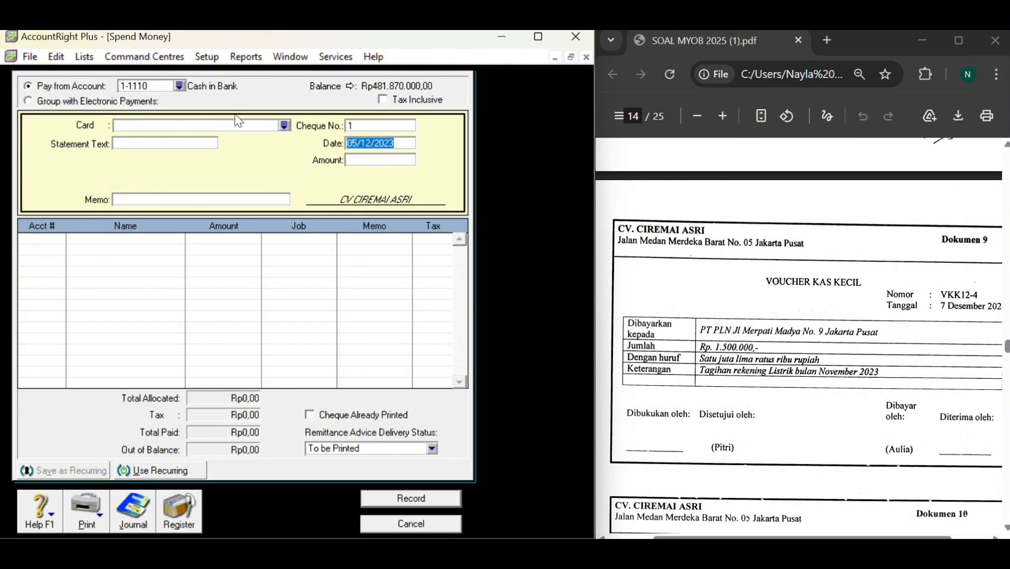
- Create a new card named PT PLN with card type Supplier for the payment's payee
left_click(283, 125)
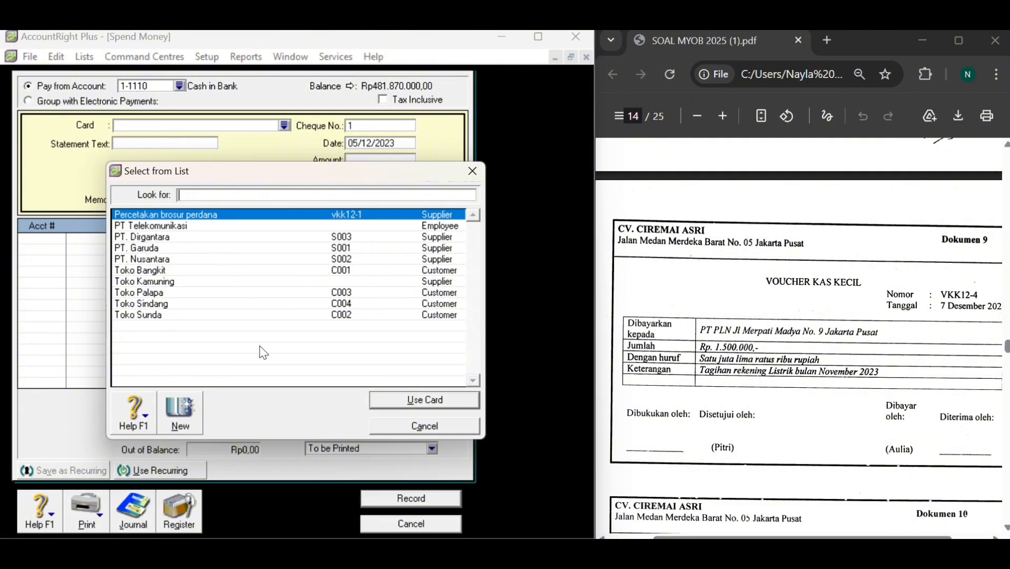
left_click(180, 411)
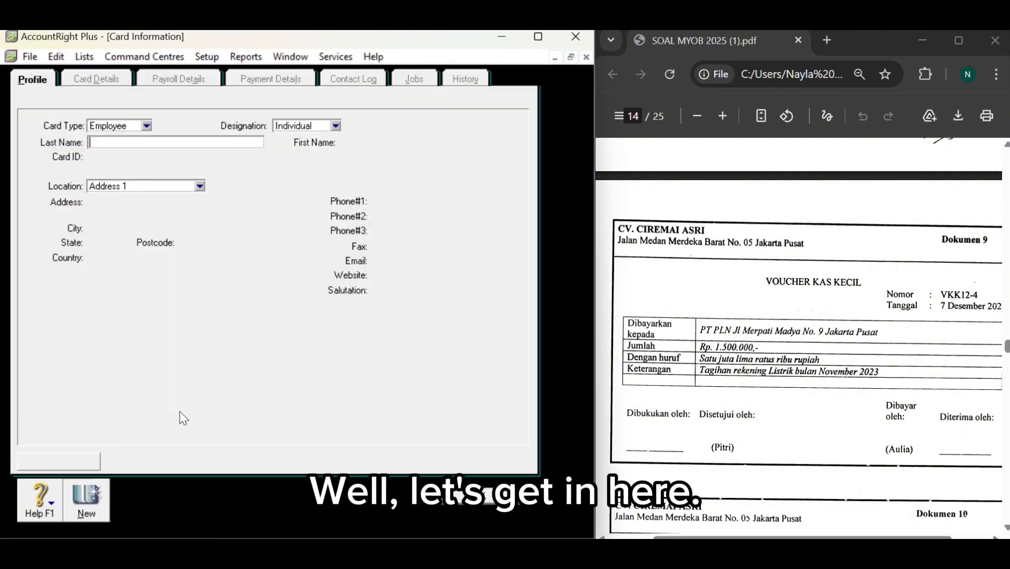
type("P")
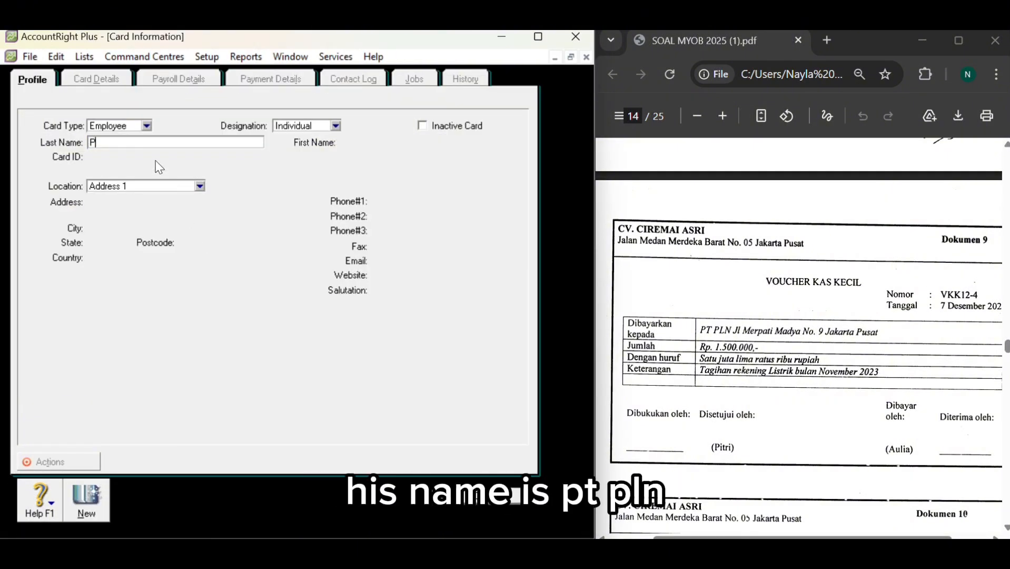
type("T PLN")
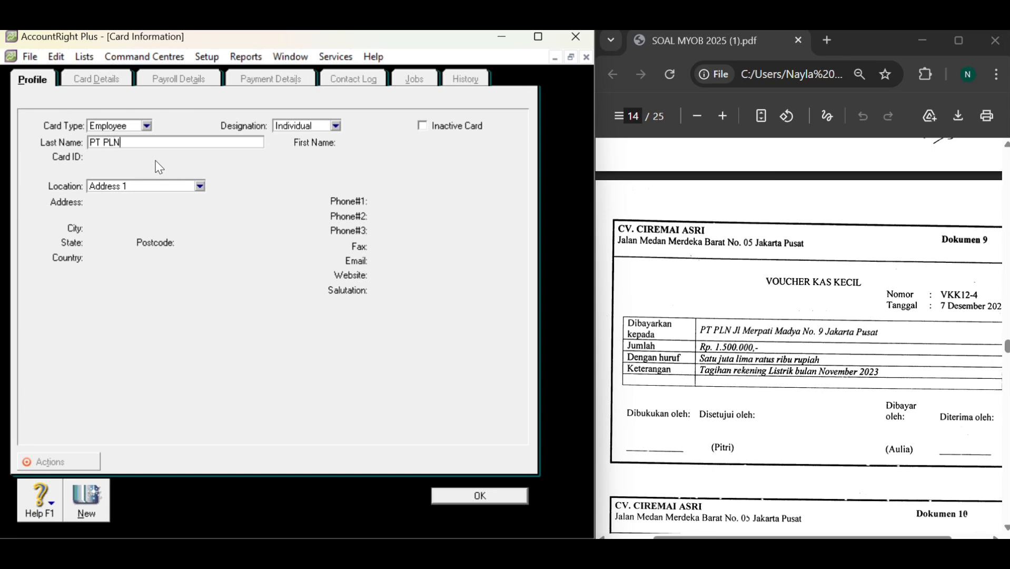
key("Tab")
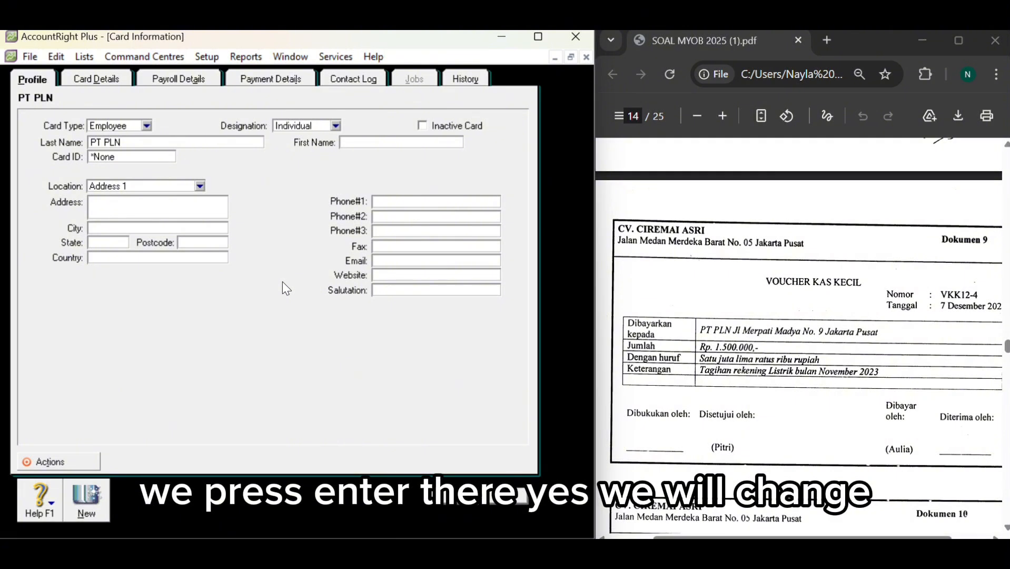
left_click(148, 127)
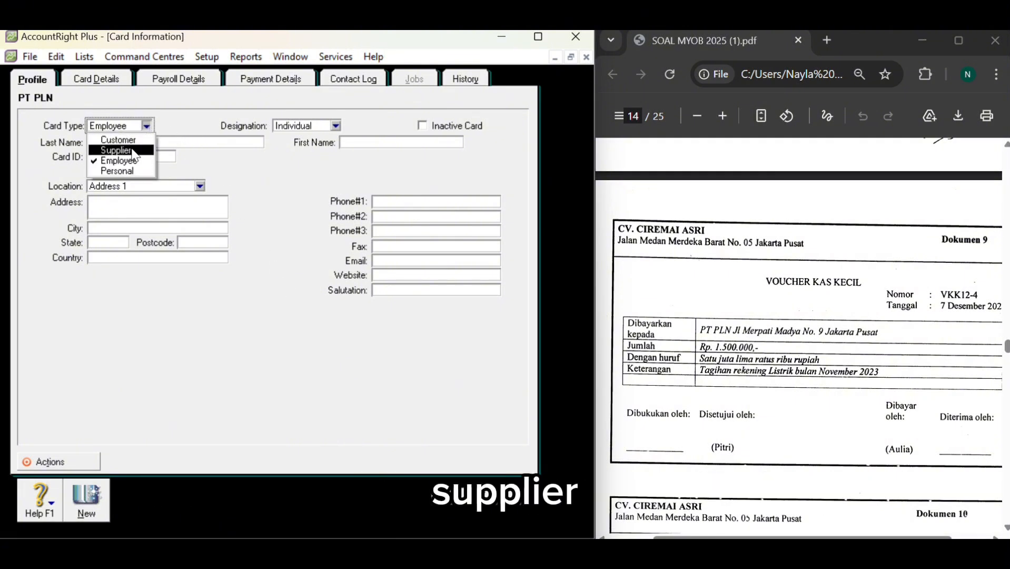
left_click(135, 152)
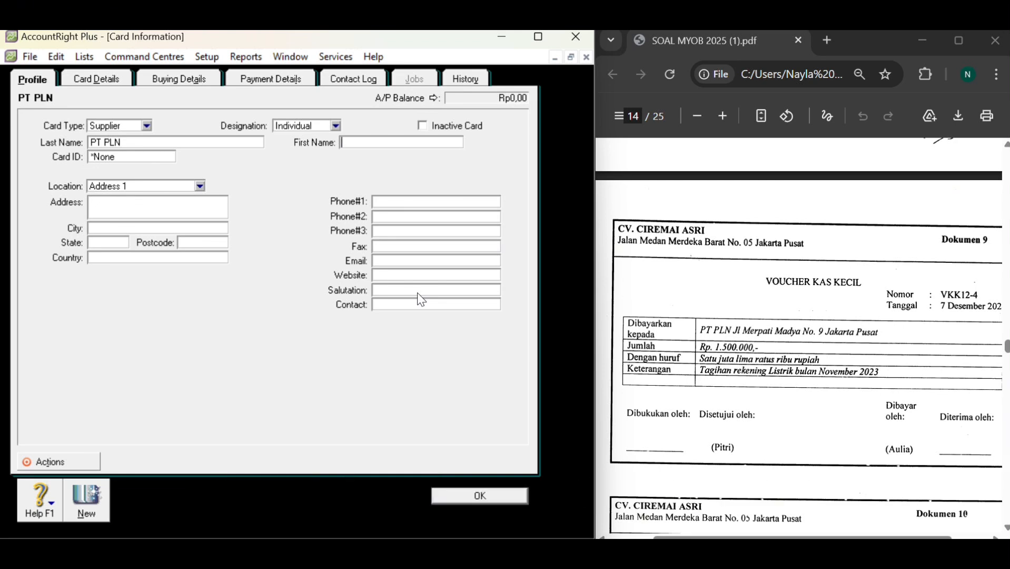
left_click(479, 496)
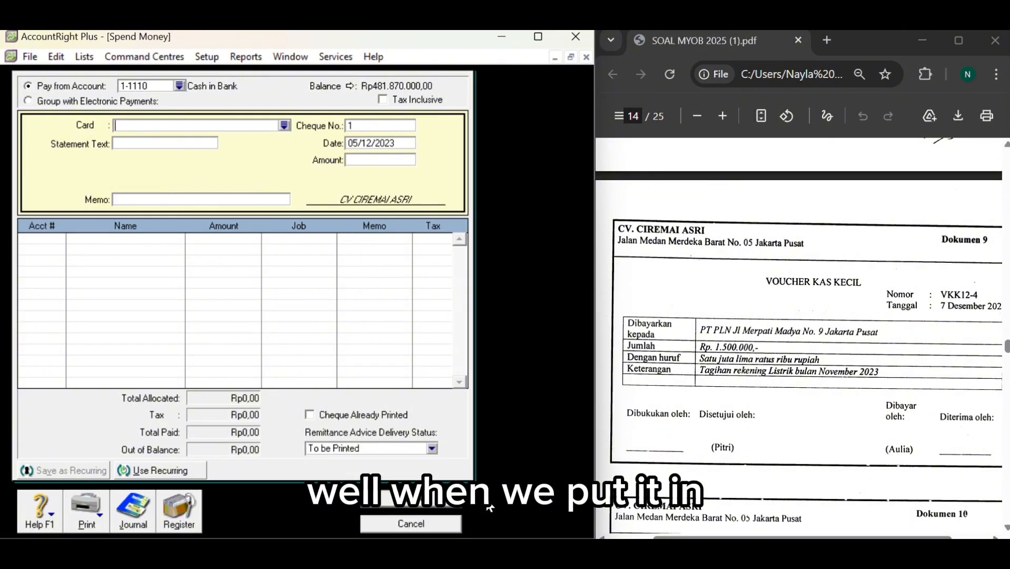
- Assign the PT PLN card to the payment and replace the memo with TAGIHAN REKENING LISTRIK
left_click(285, 126)
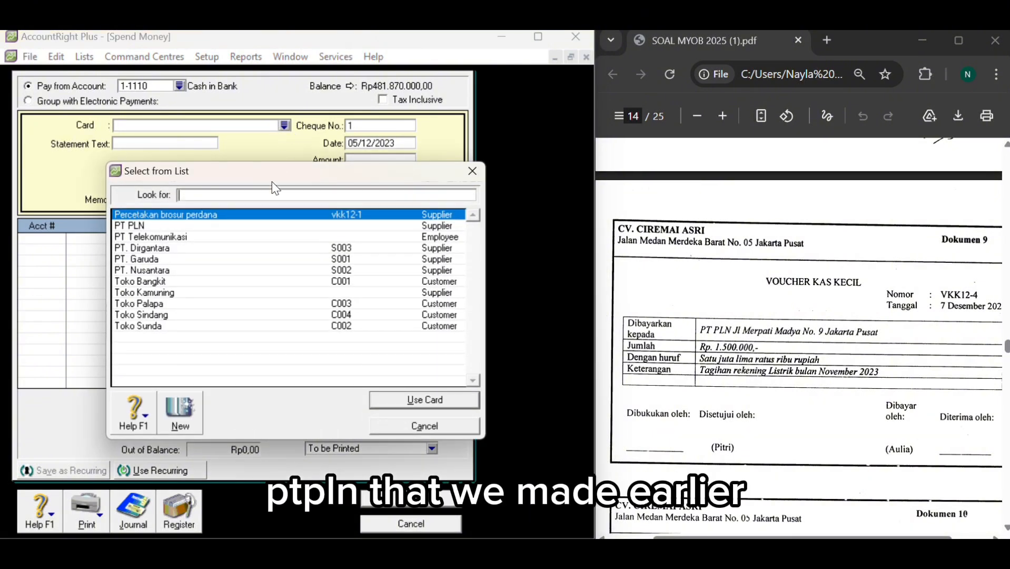
double_click(235, 228)
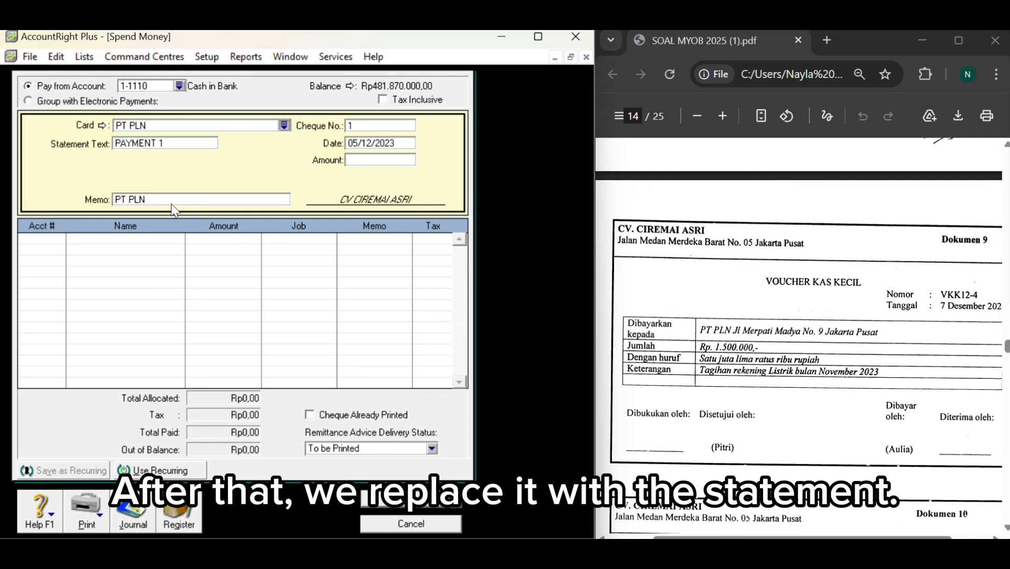
left_click(165, 198)
key("BackSpace")
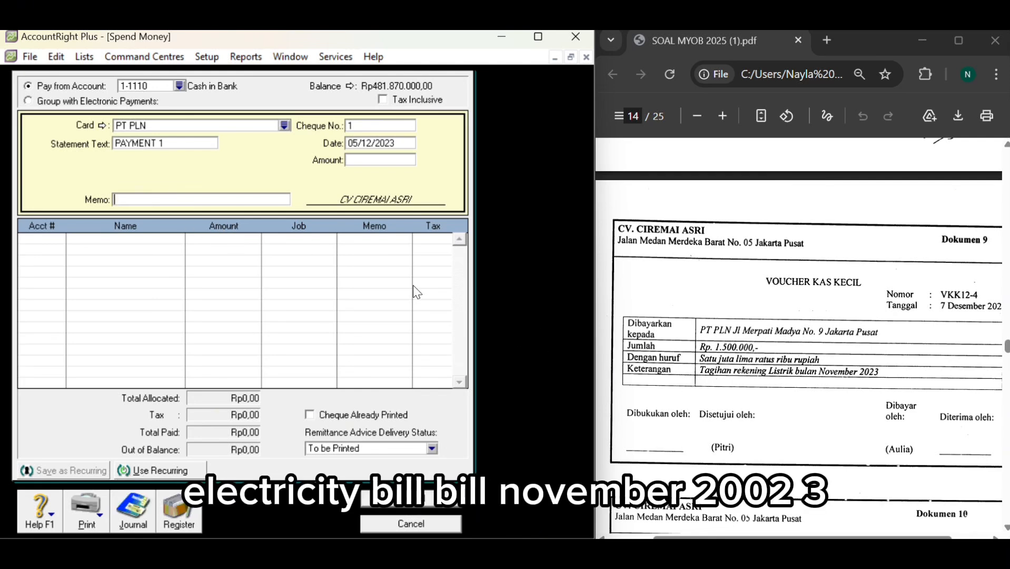
type("TAGIHAN REKENING")
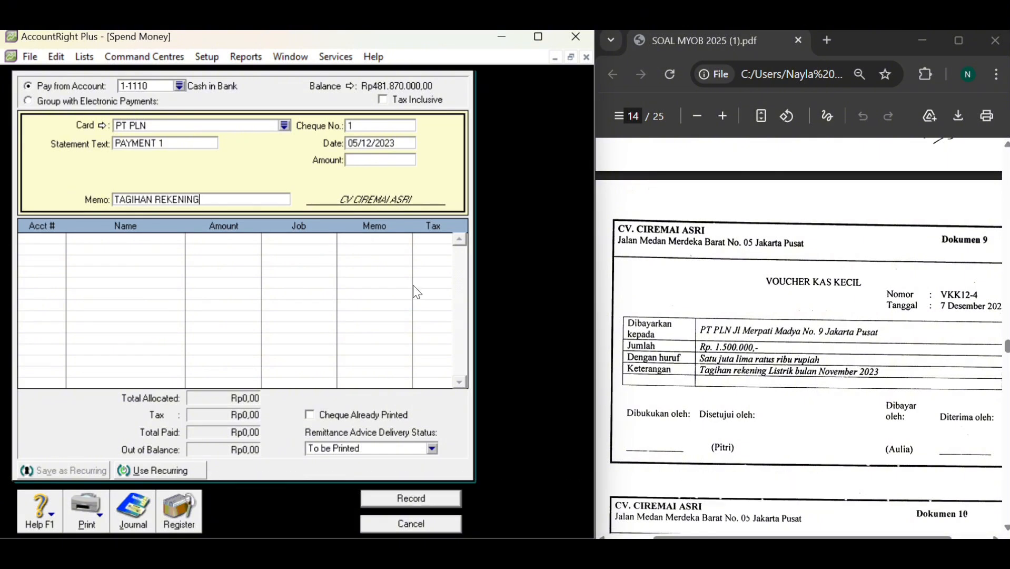
type(" LISTRIK")
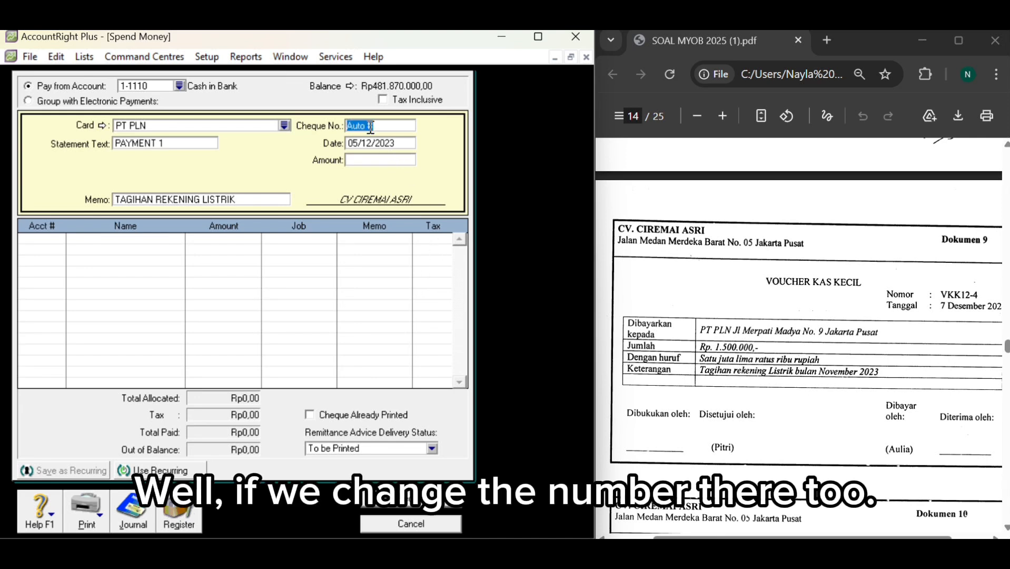
- Set the payment's cheque number to VKK12-4 and its date to 07/12/2023
key("BackSpace")
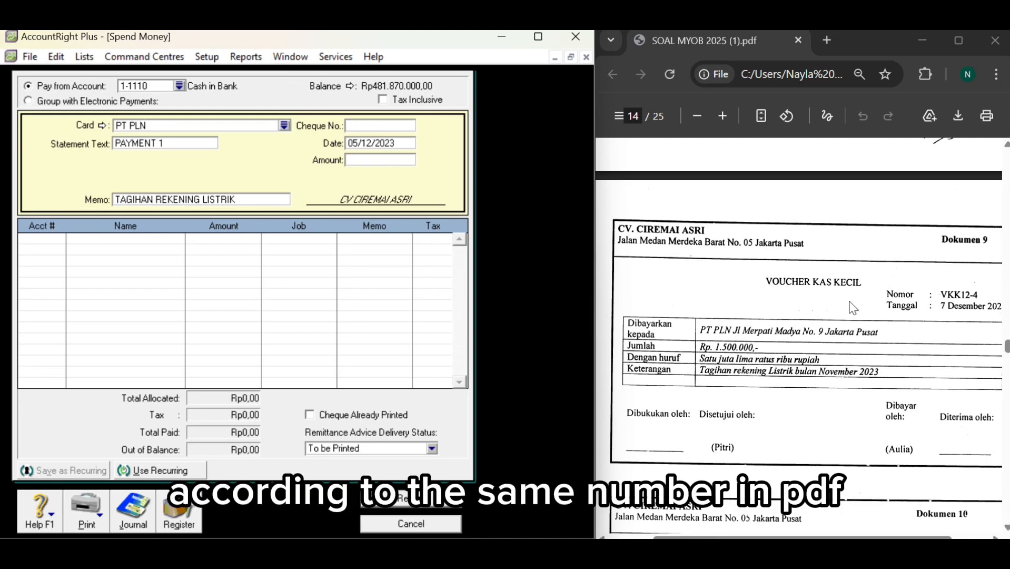
type("VKK12-4")
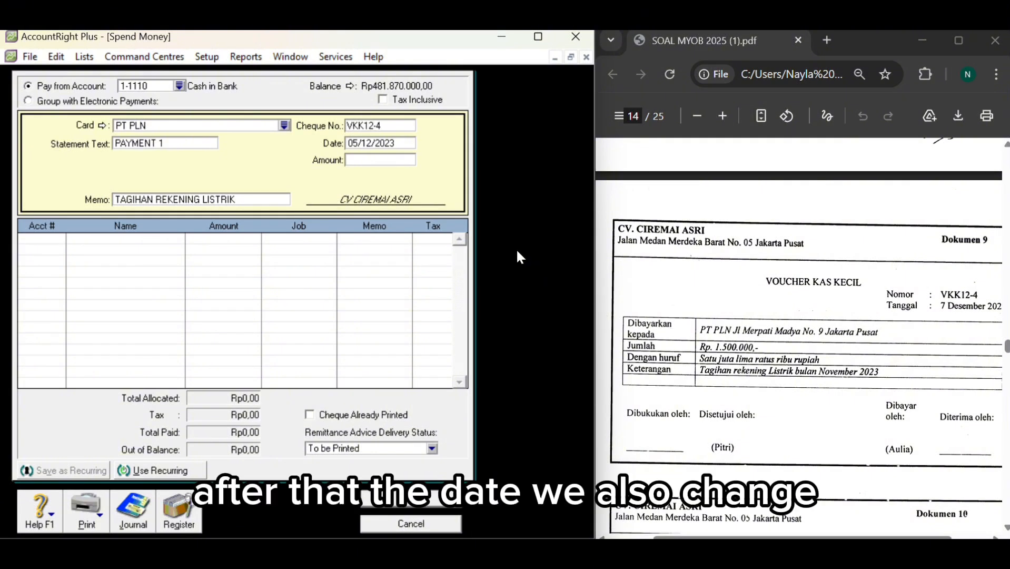
left_click(358, 141)
left_click(358, 139)
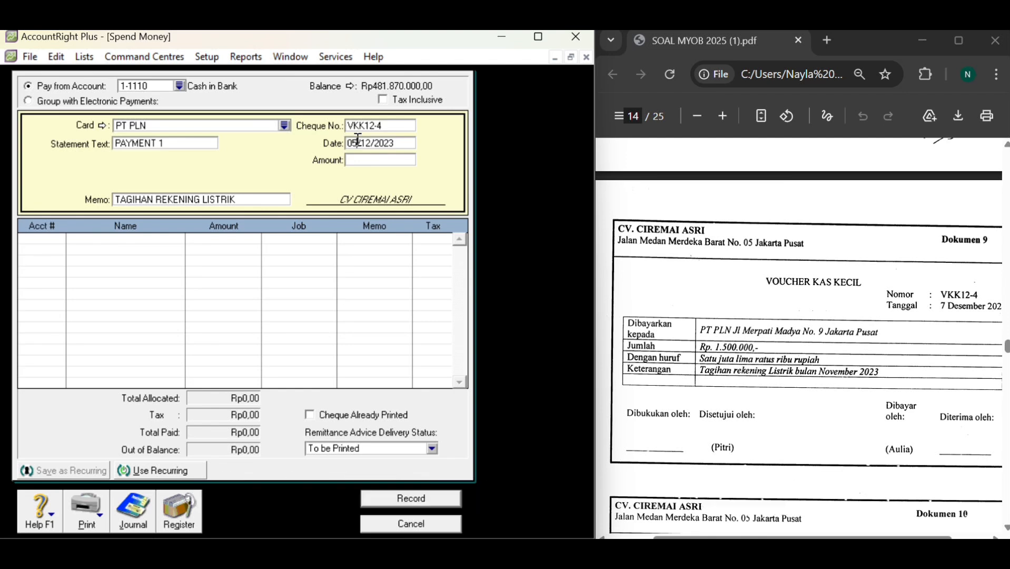
key("BackSpace")
type("7")
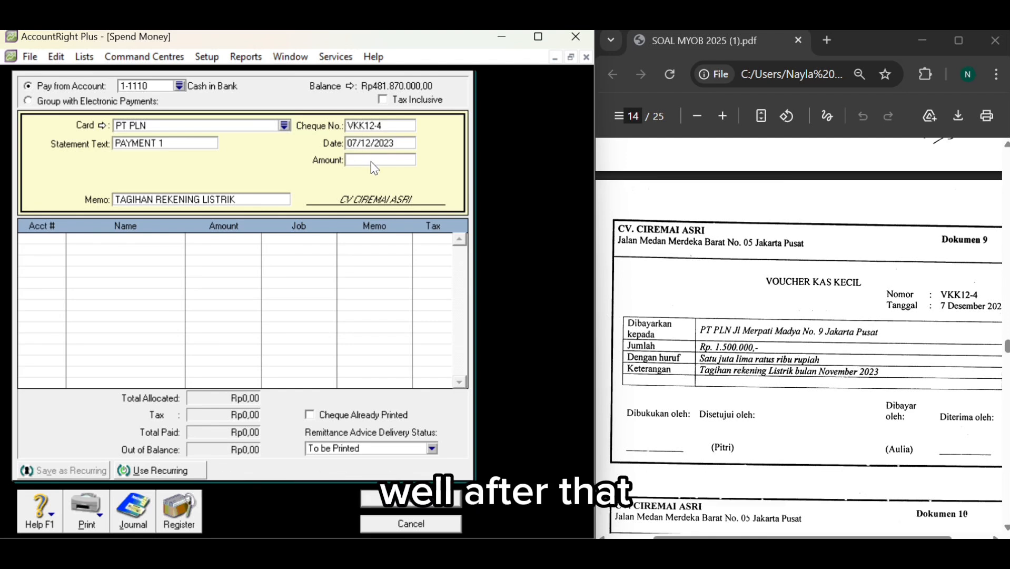
- Enter Rp1.500.000,00 as the PT PLN payment amount
left_click(371, 161)
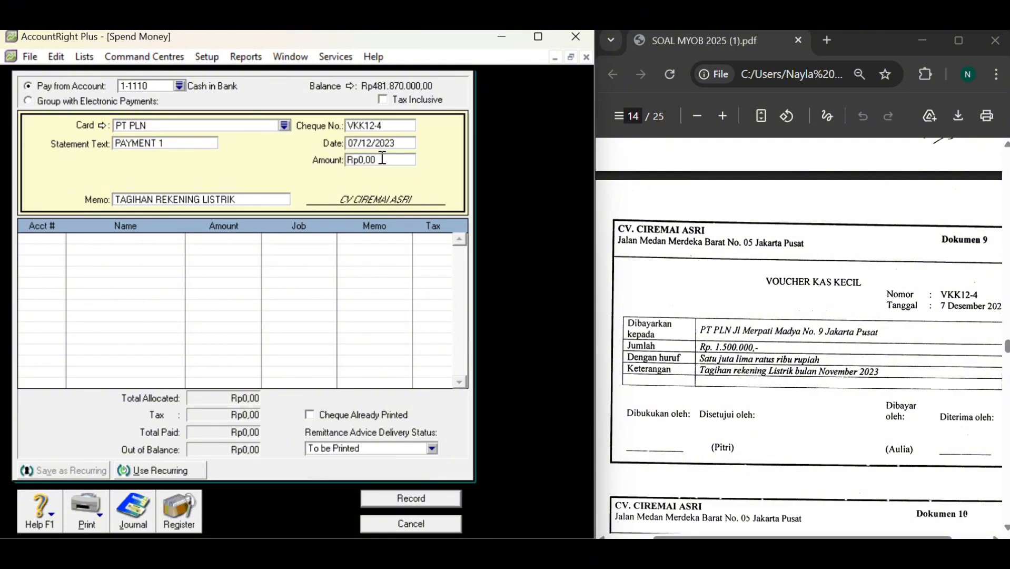
key("BackSpace")
key("BackSpace")
type("1.50")
key("Tab")
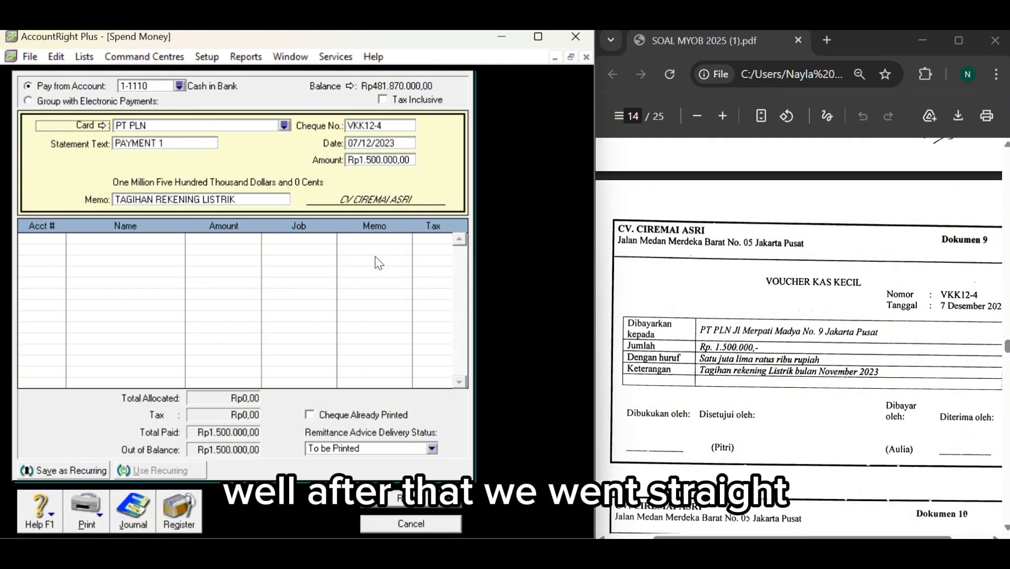
- Allocate the PT PLN payment to account 2-1211 Expense Payable and record it
left_click(29, 238)
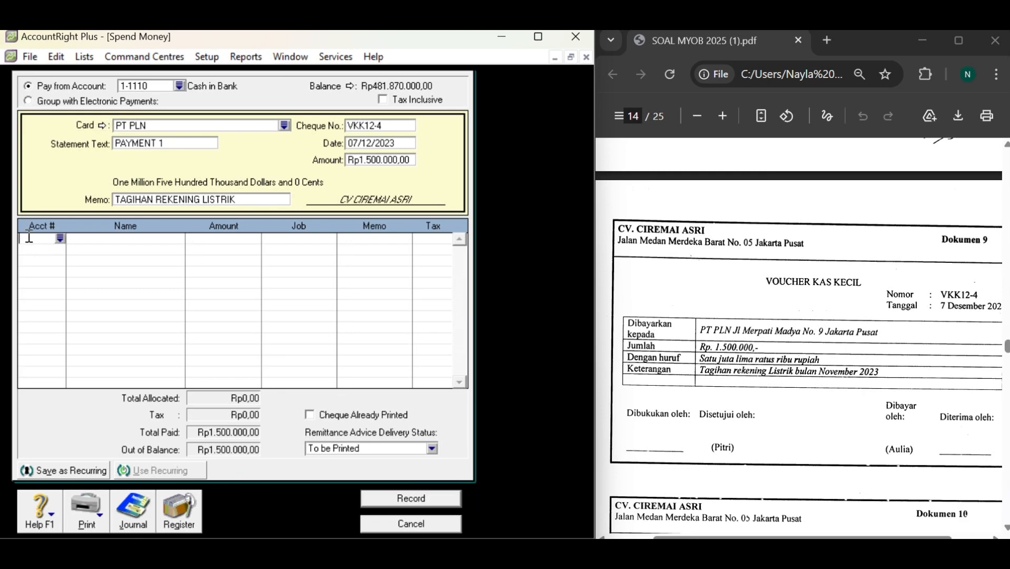
left_click(61, 239)
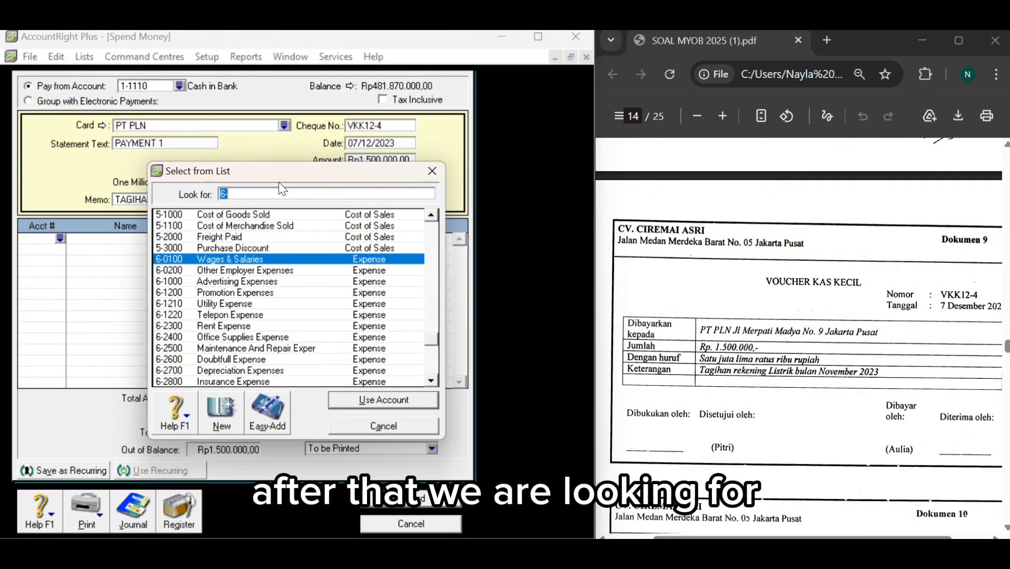
type("2")
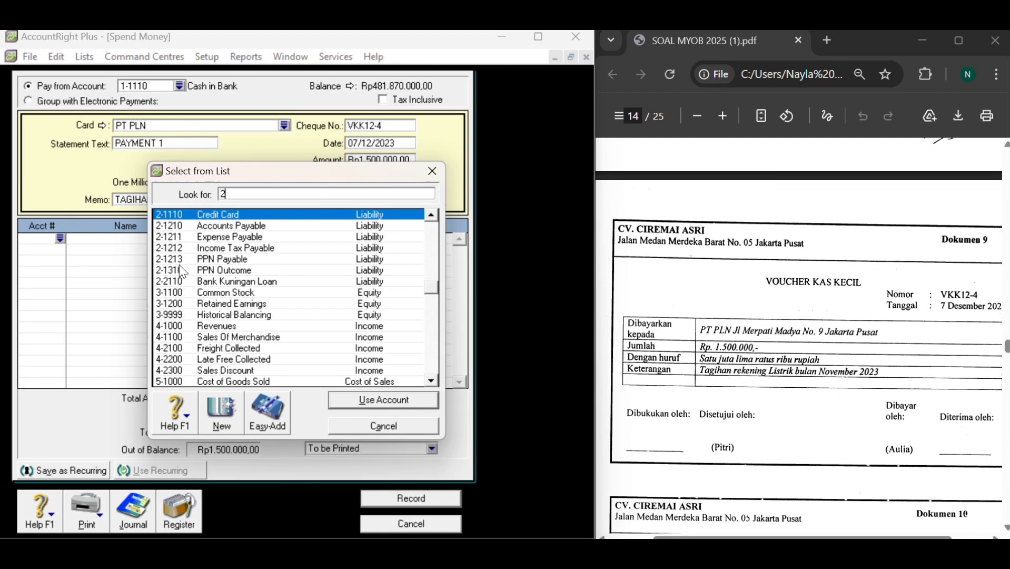
left_click(172, 236)
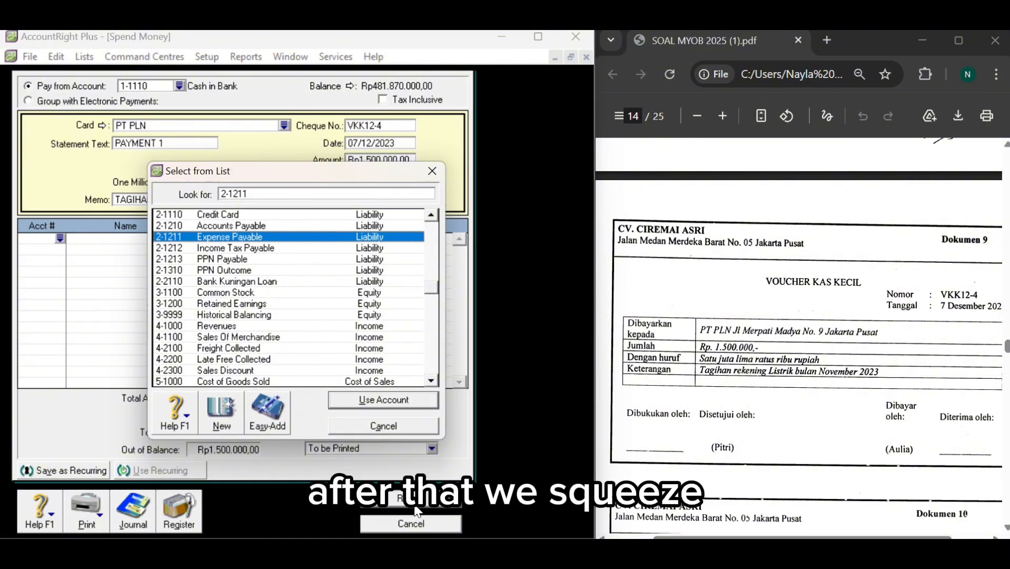
left_click(375, 403)
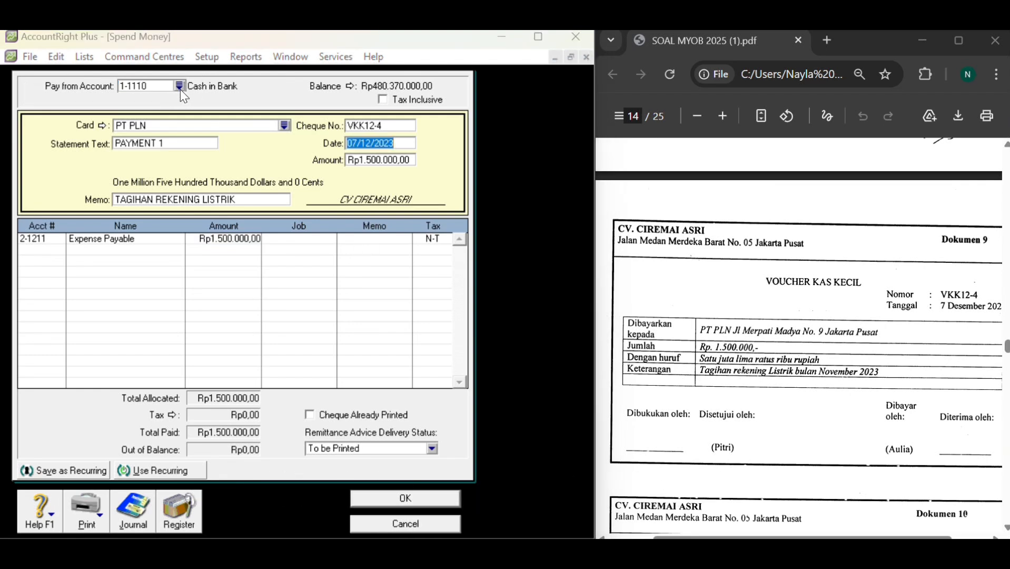
- Change the recorded PT PLN payment's paying account to 1-1120 Petty Cash, save it and close the Transaction Journal
left_click(179, 86)
left_click(221, 226)
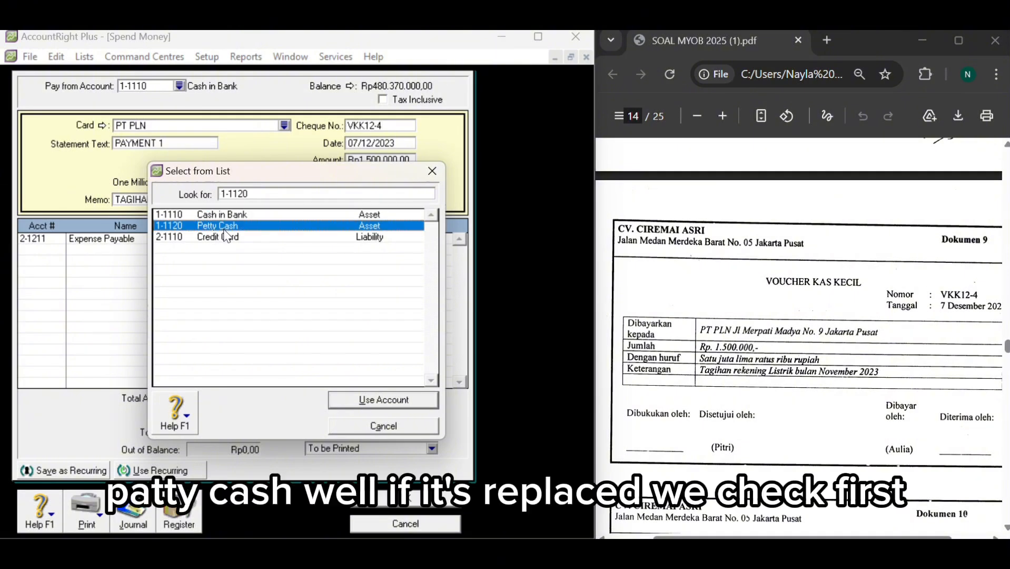
left_click(368, 400)
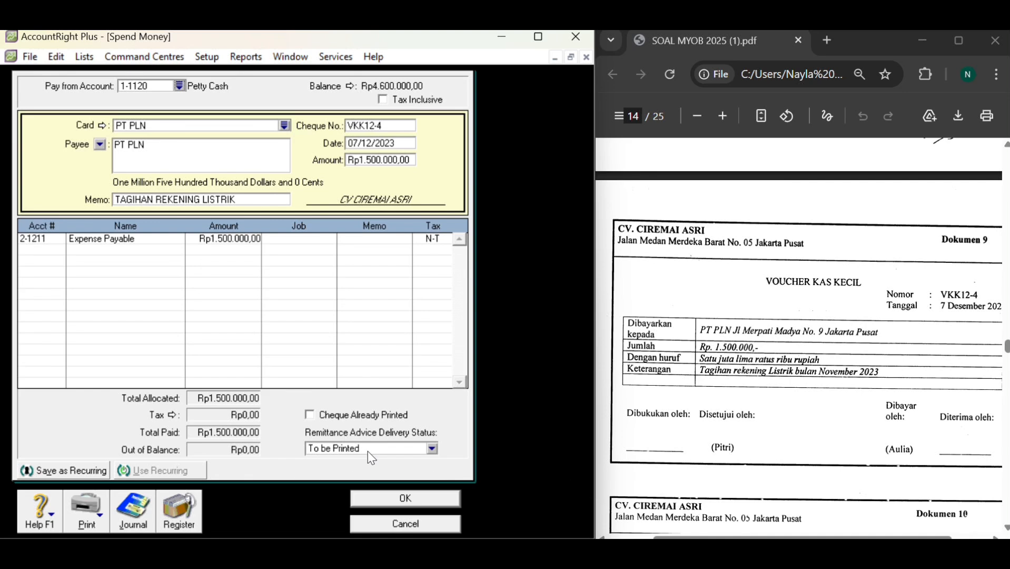
left_click(402, 500)
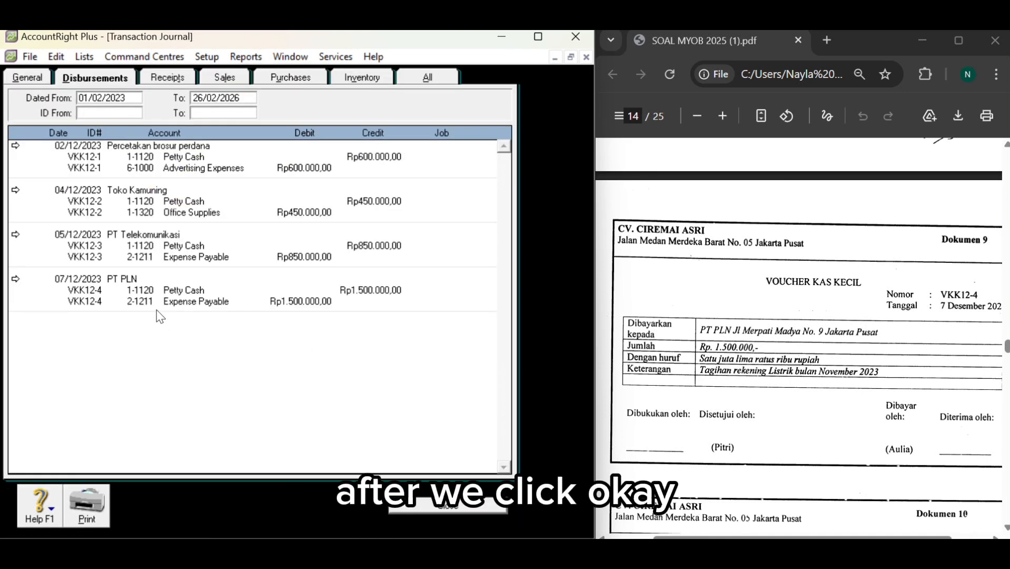
key("Escape")
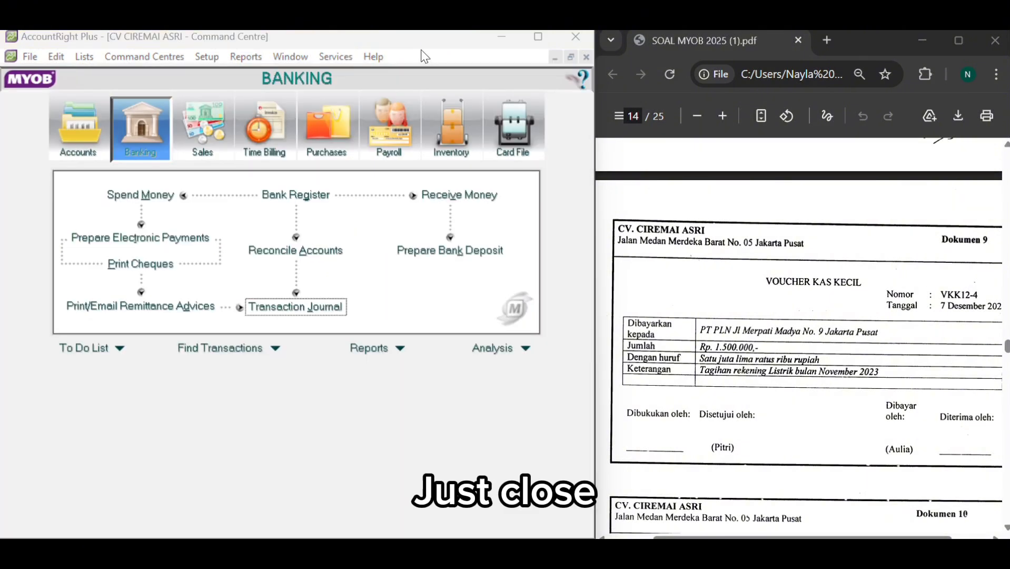
- Bring petty cash voucher Dokumen 10 into view and open a new Spend Money entry for it
scroll(794, 304, "down", 1)
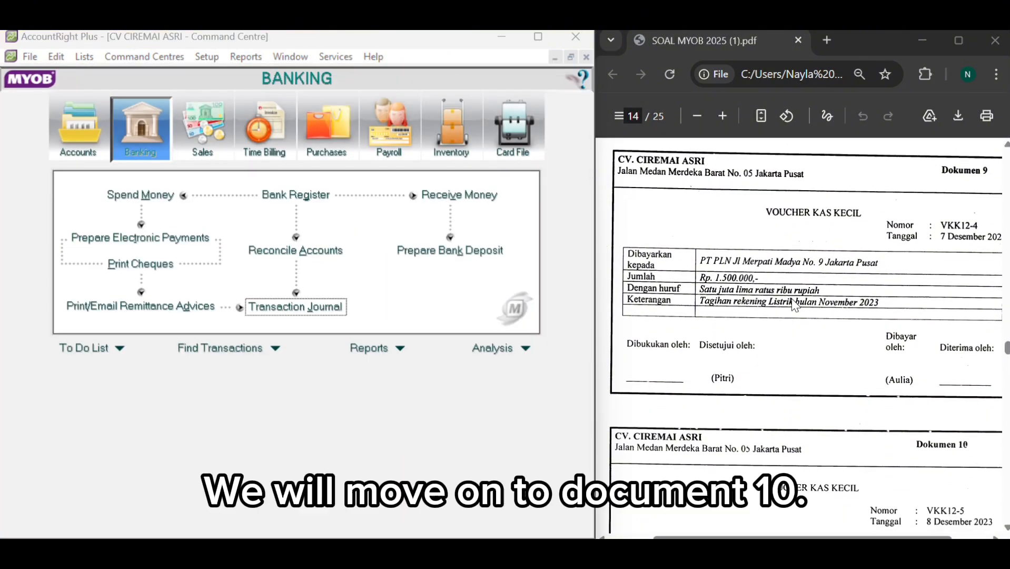
scroll(794, 305, "down", 3)
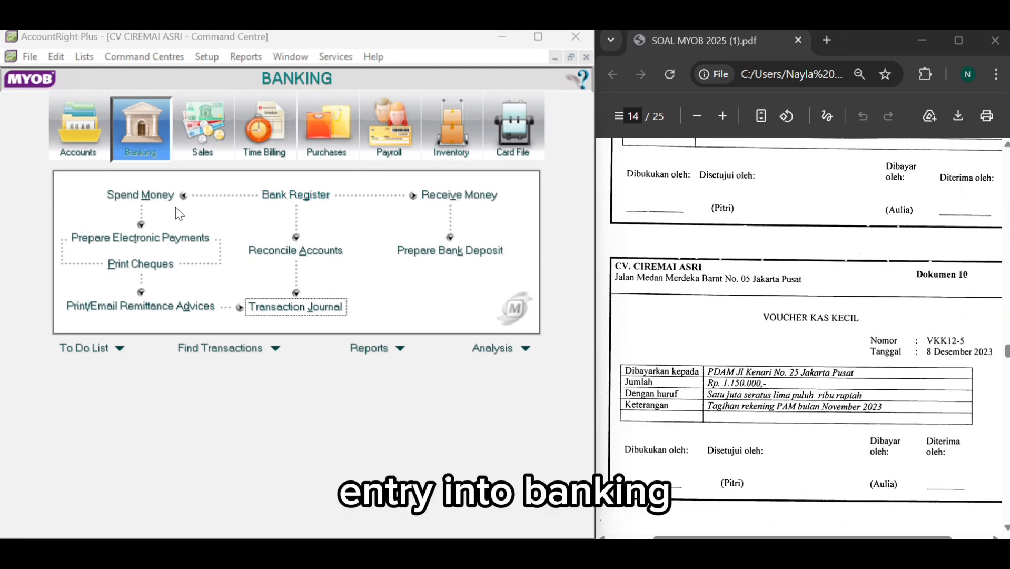
left_click(156, 191)
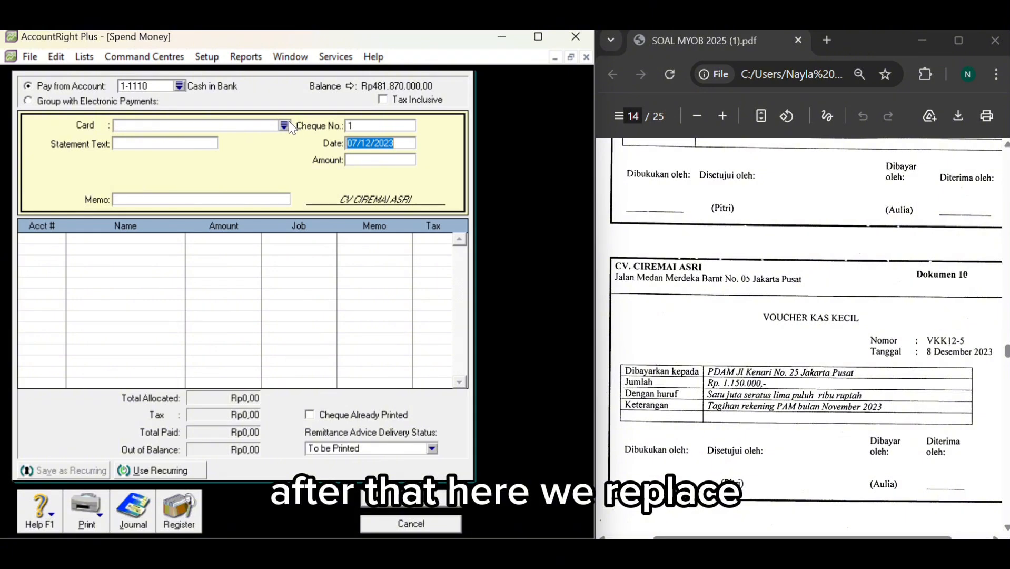
- Create a new supplier card named PDAM from the payment's card list and save it
left_click(284, 126)
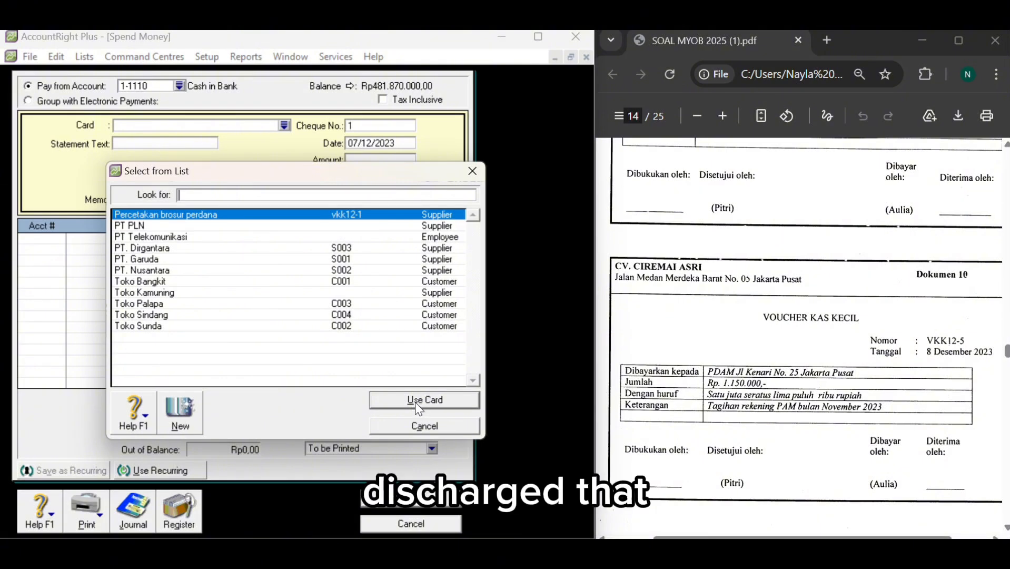
left_click(172, 412)
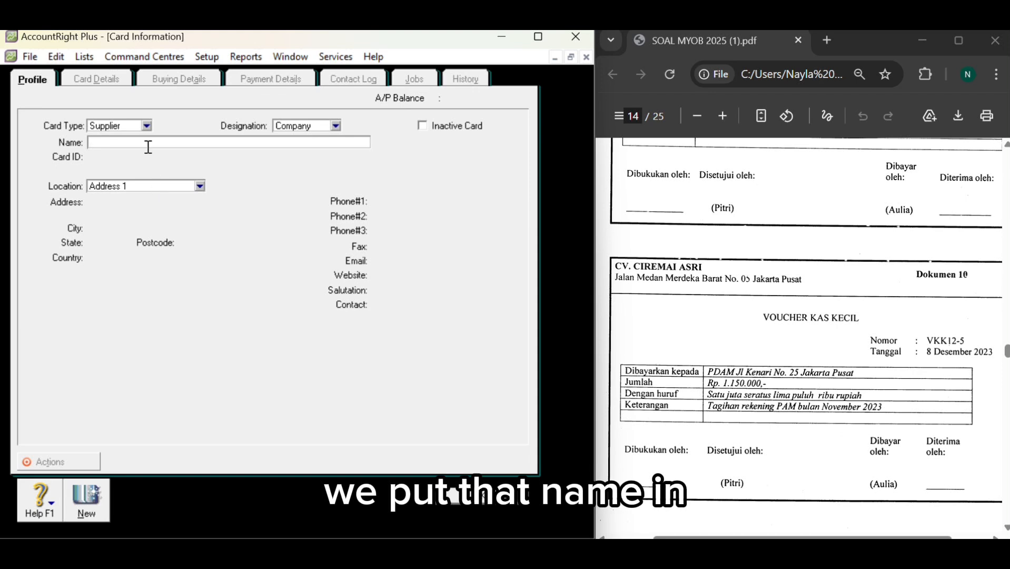
type("PT")
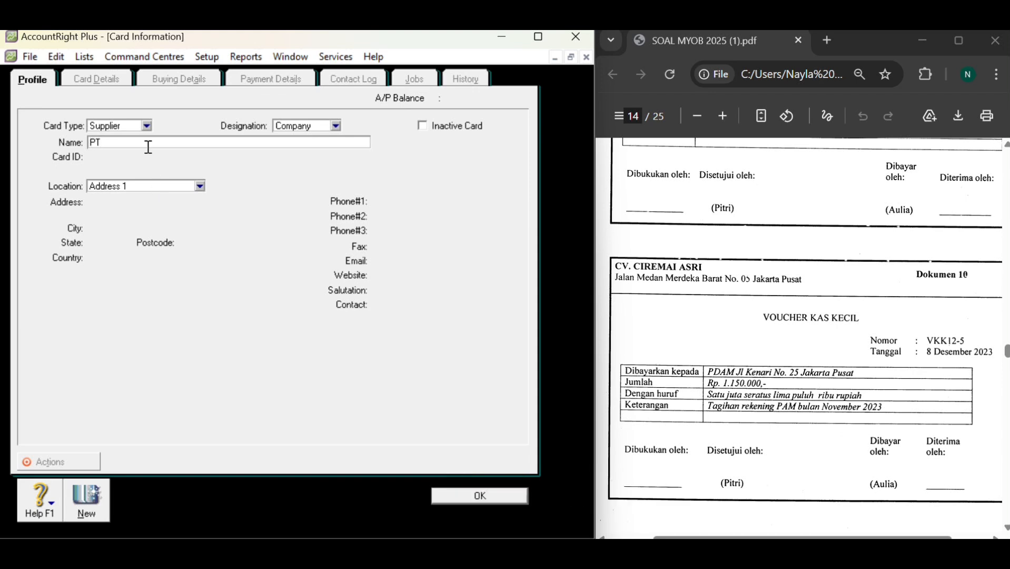
key("BackSpace")
key("BackSpace")
type("PDAM")
key("Tab")
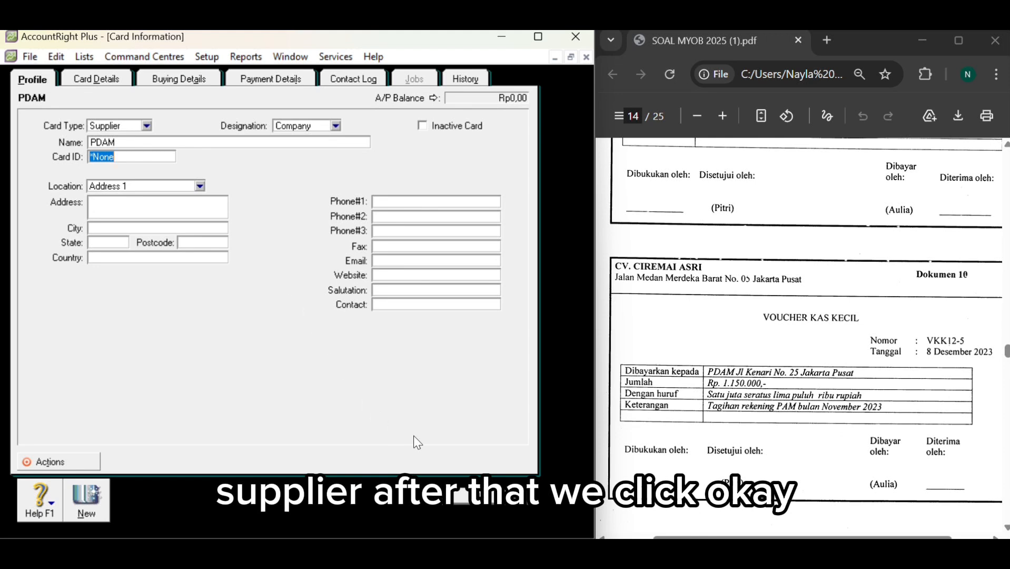
left_click(475, 501)
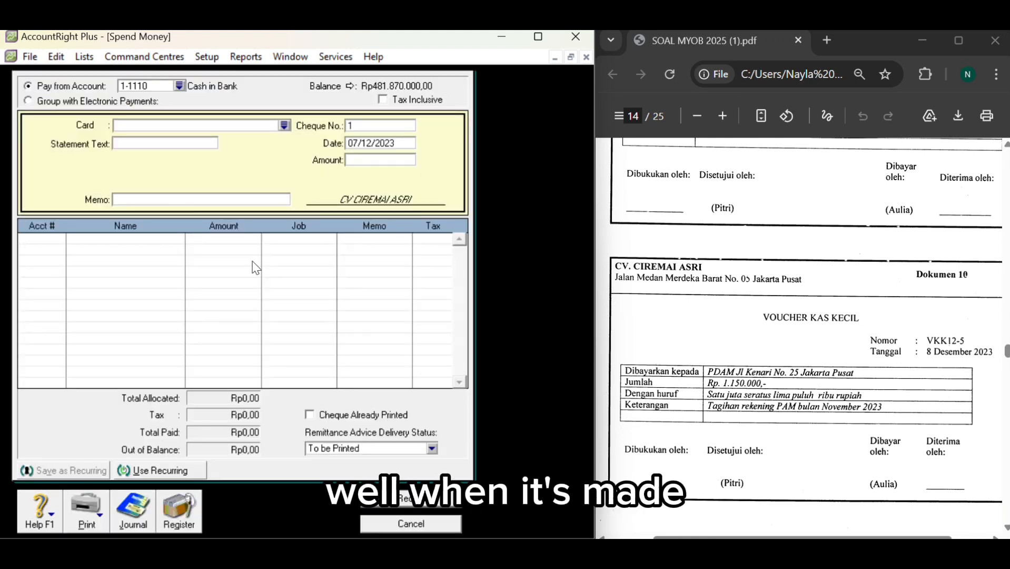
- Set the paying account to 1-1120 Petty Cash and choose PDAM as the payment's card
left_click(180, 86)
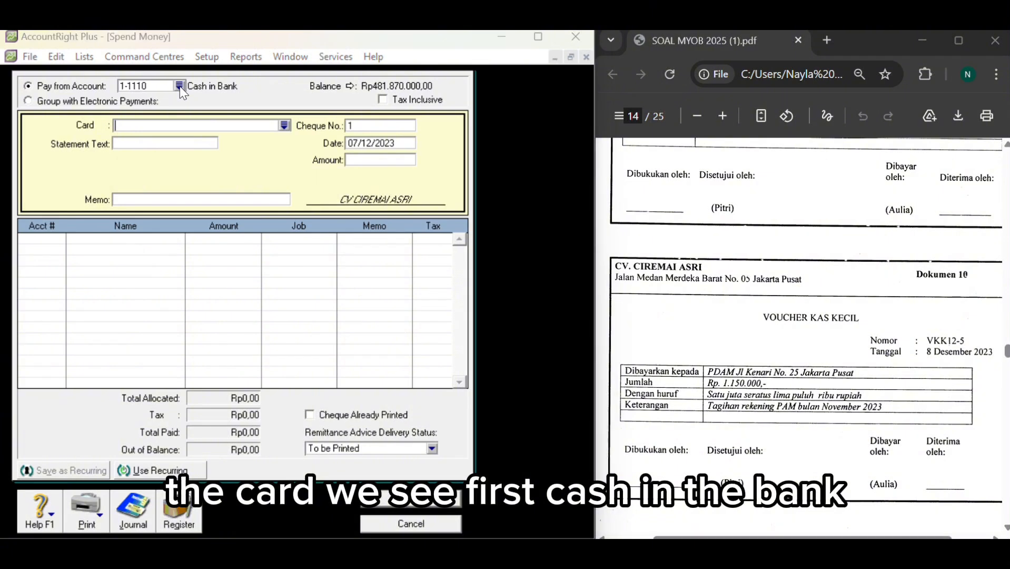
left_click(204, 226)
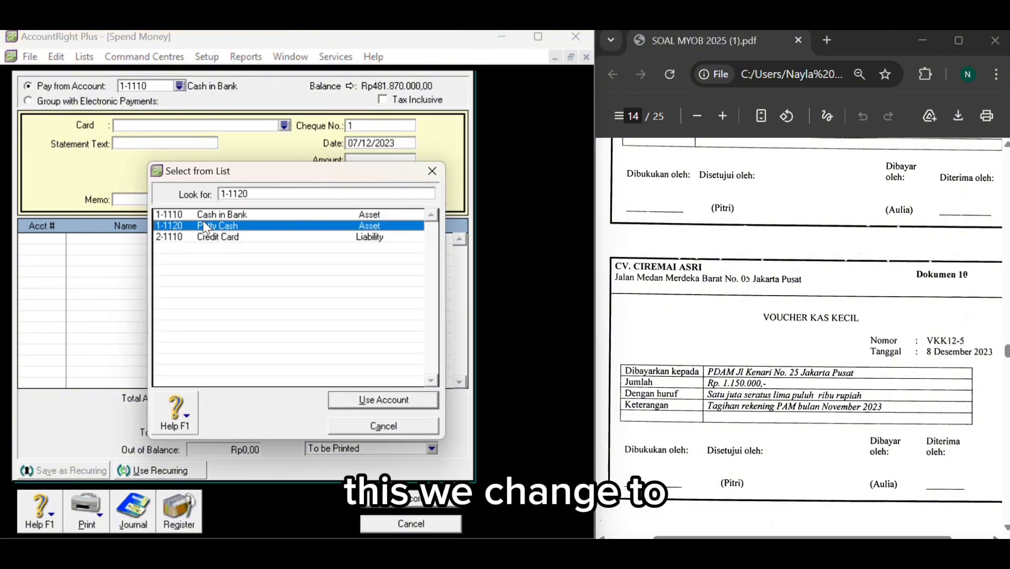
left_click(371, 400)
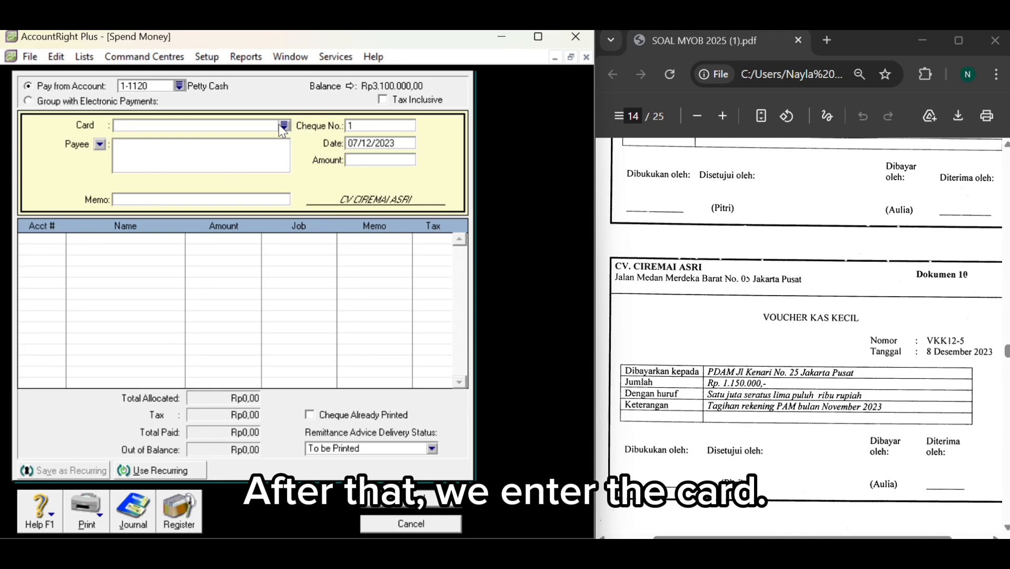
left_click(283, 125)
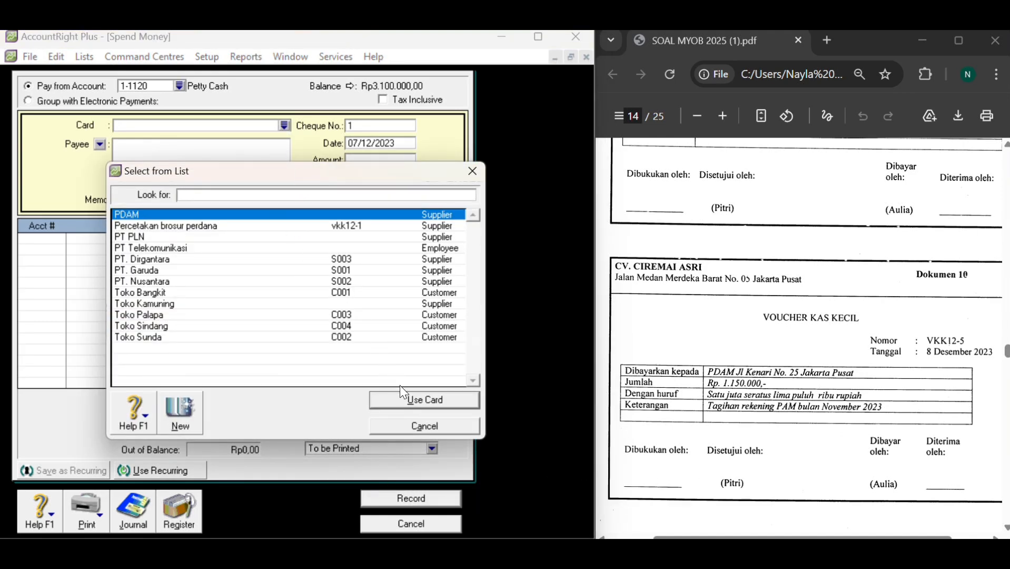
left_click(403, 399)
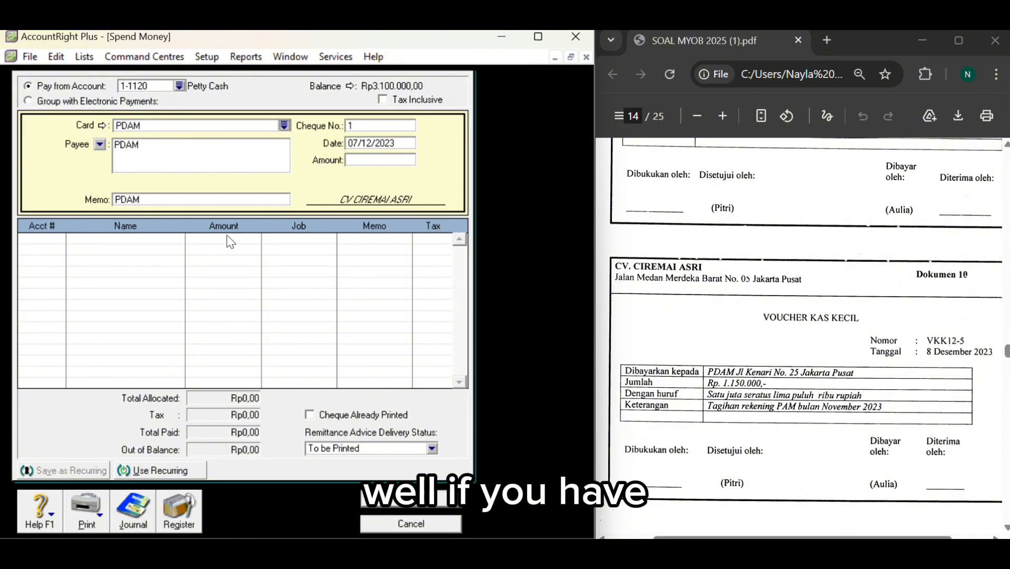
- Replace the PDAM payment's memo with TAGIHAN REKENING PDAM
left_click(193, 199)
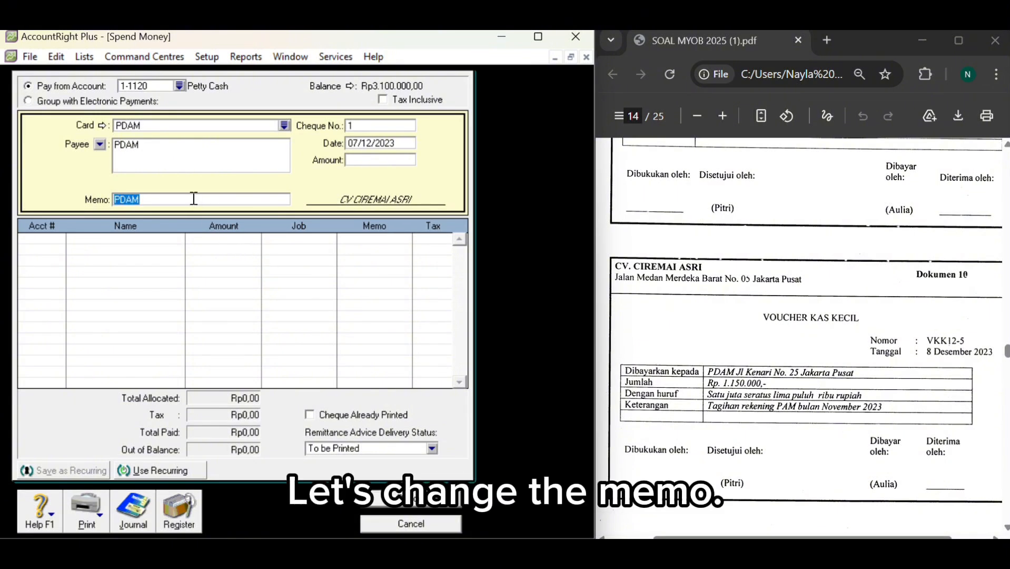
key("BackSpace")
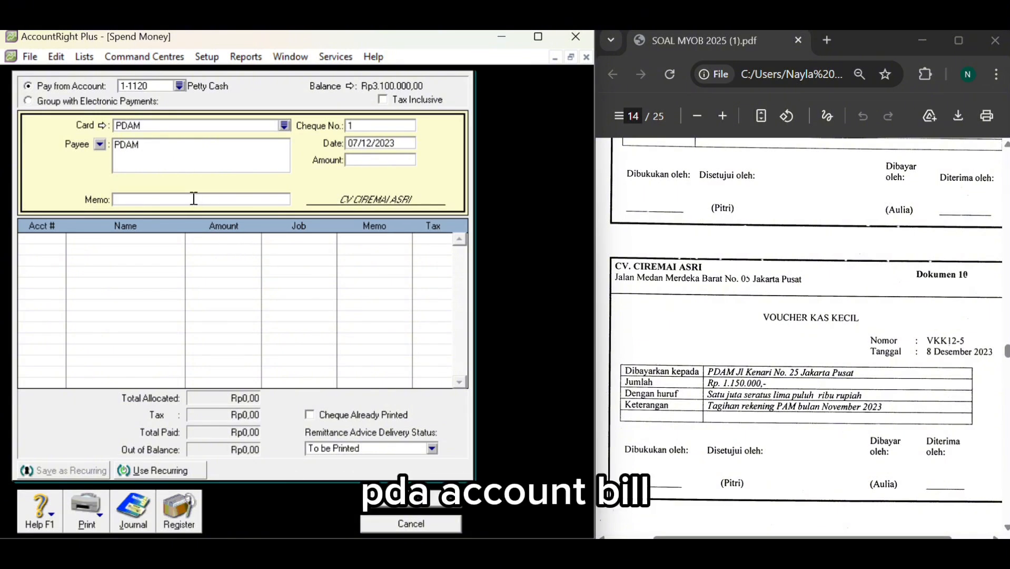
type("TAGIHAN RE")
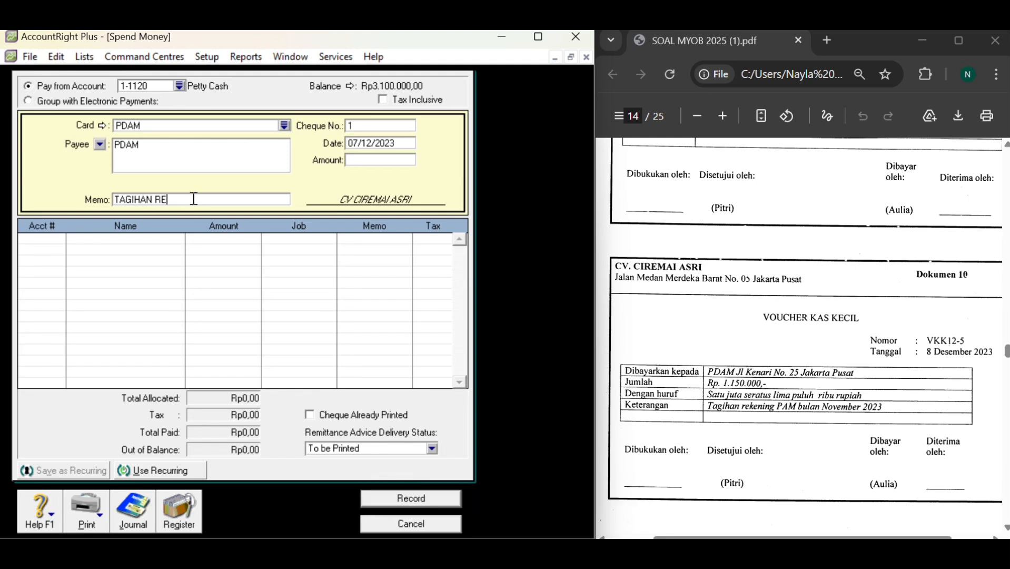
type("KENING P")
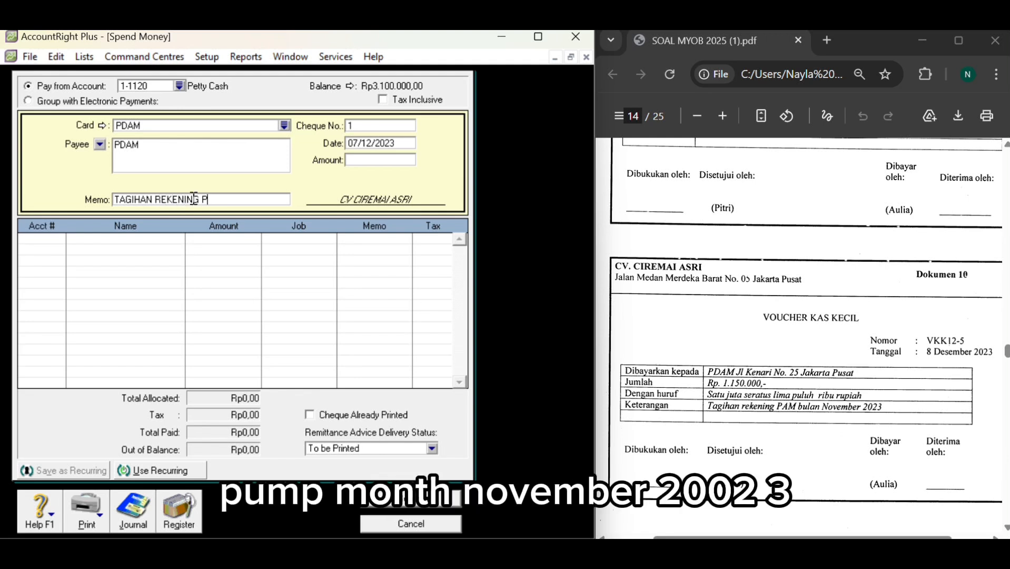
type("DAM")
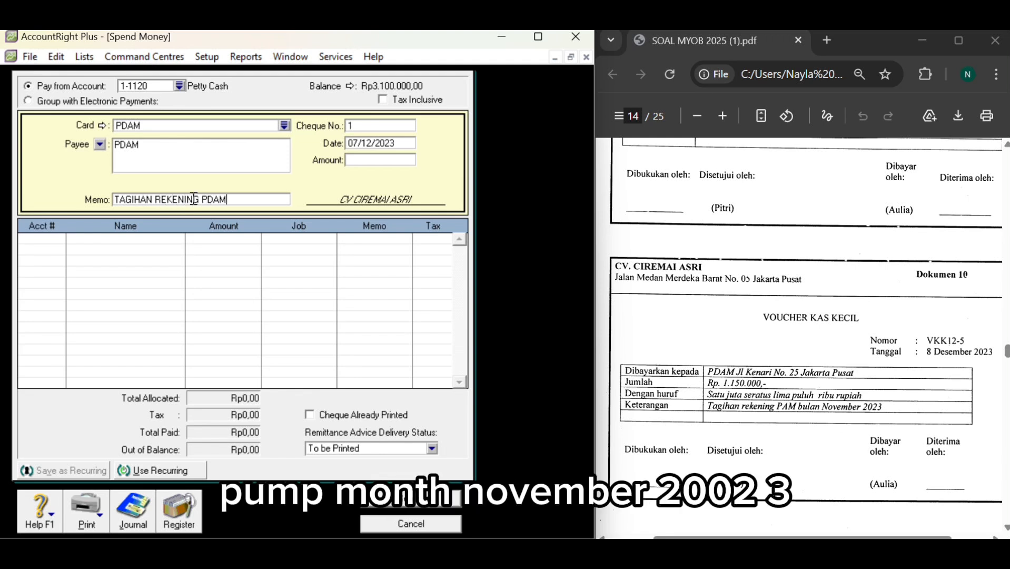
- Set the PDAM payment's cheque number to VKK12-5 and its date to 08/12/2023
left_click(367, 125)
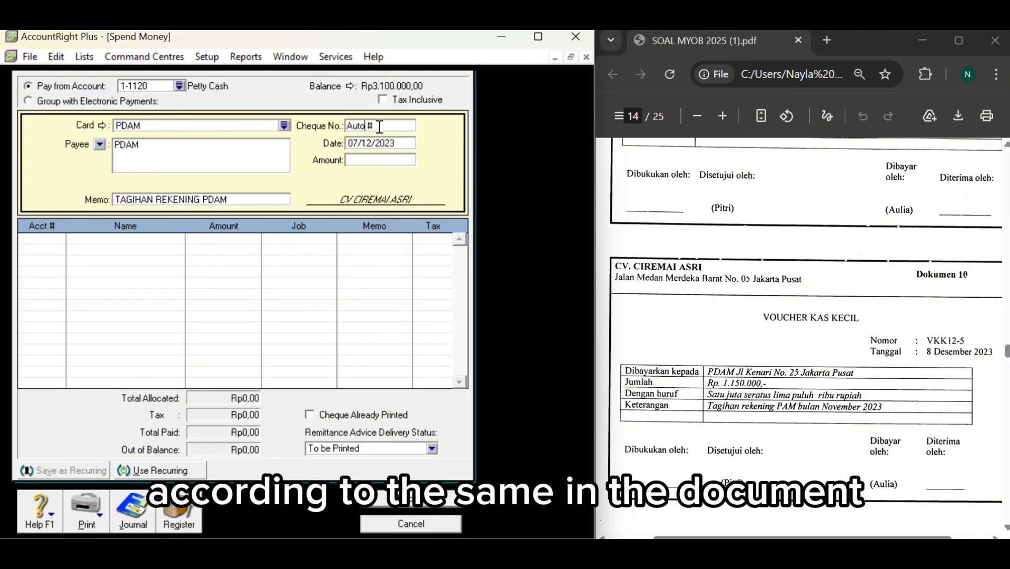
key("BackSpace")
key("BackSpace")
key("BackSpace")
key("BackSpace")
key("BackSpace")
key("BackSpace")
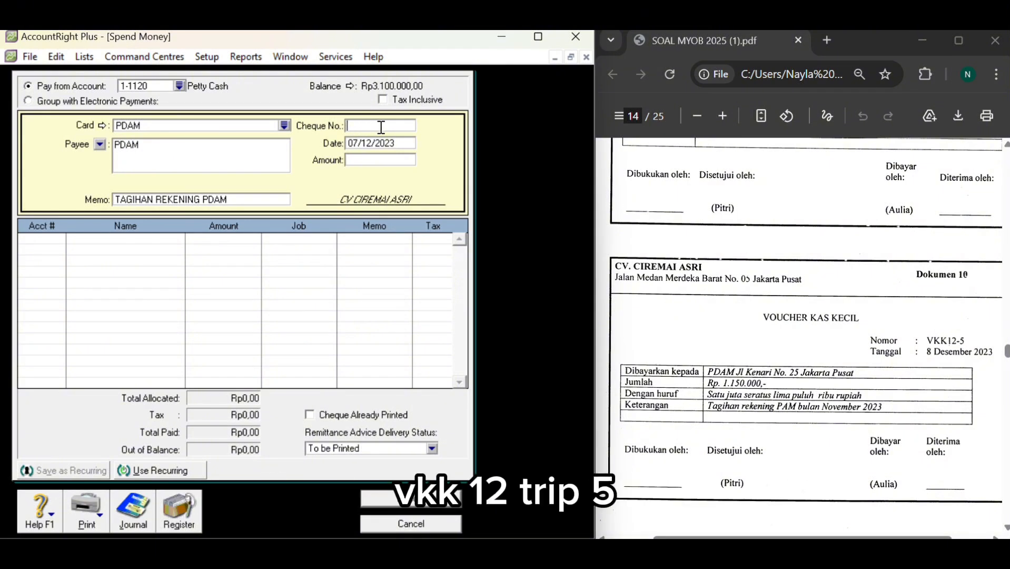
type("VKK12-5")
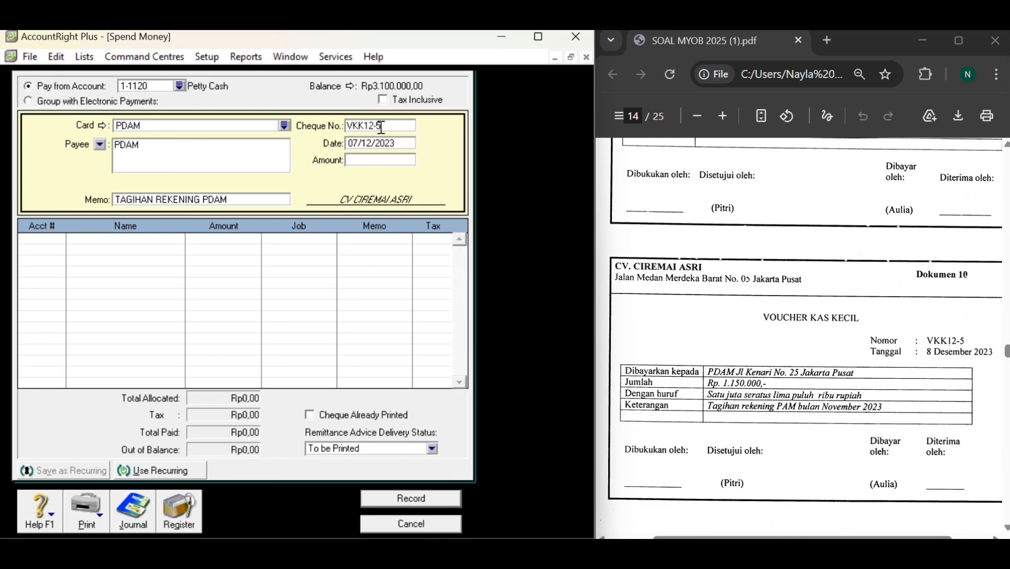
left_click(356, 144)
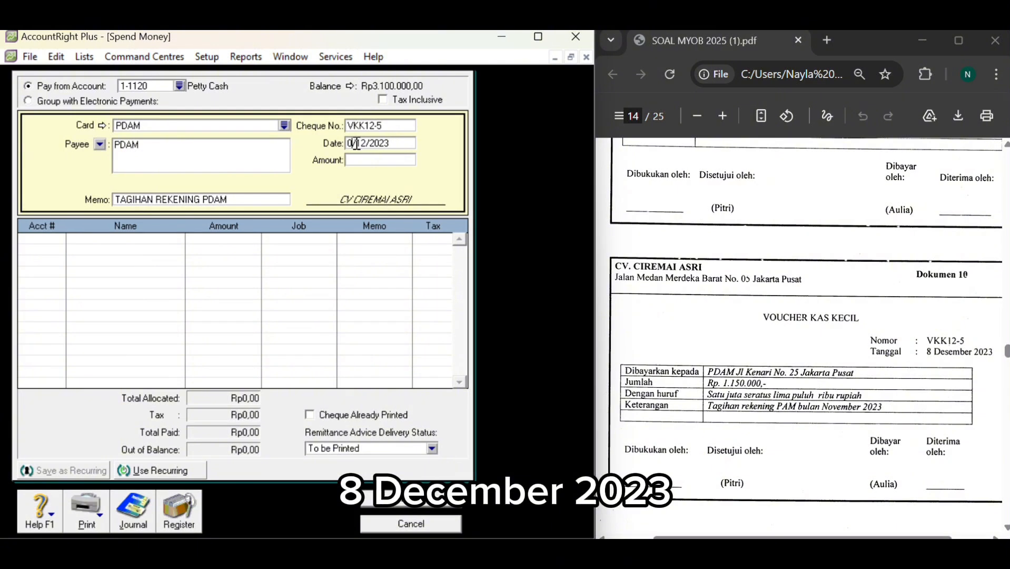
key("BackSpace")
type("8")
- Enter Rp1.150.000,00 as the PDAM payment amount
left_click(362, 158)
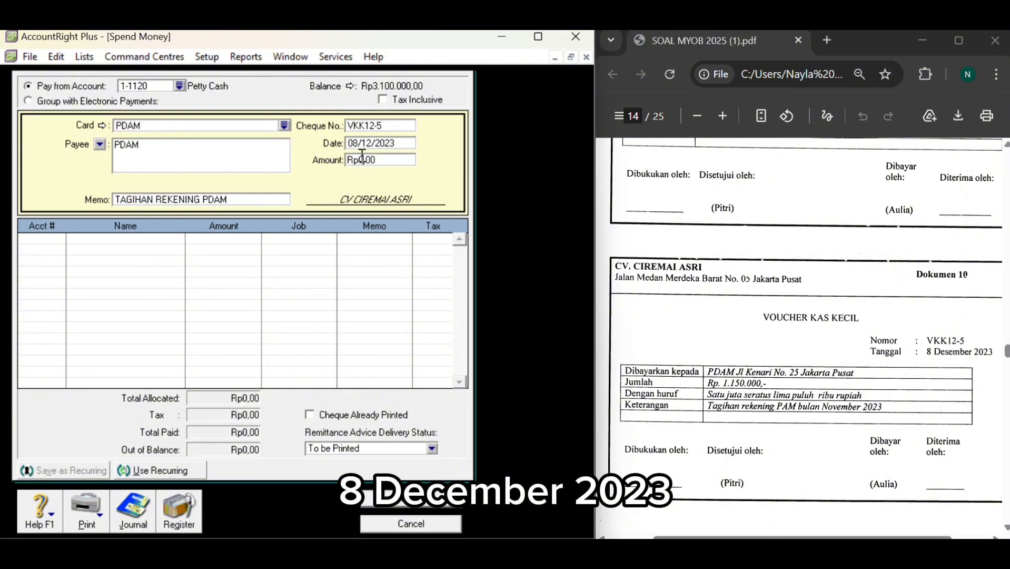
left_click(383, 160)
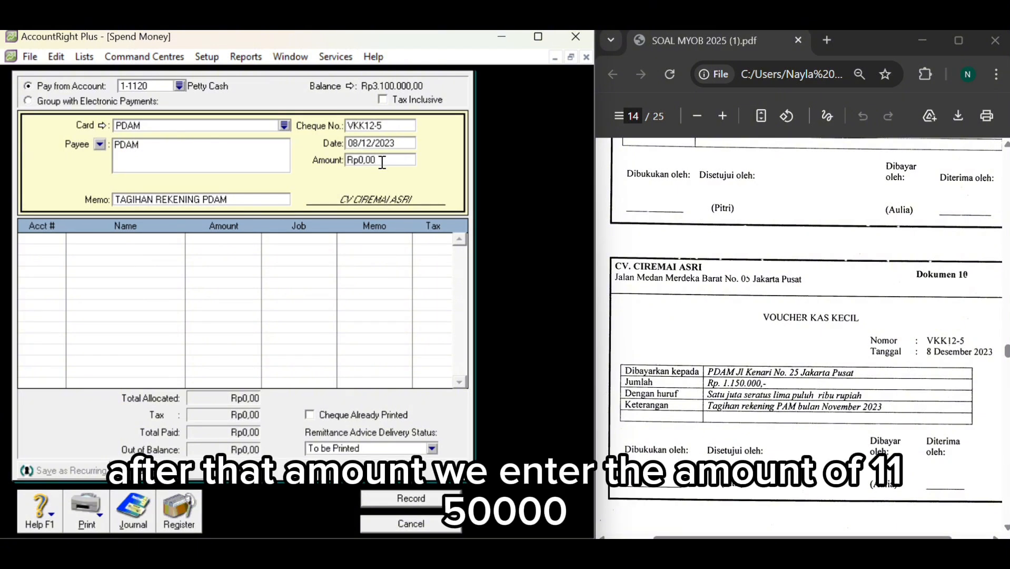
key("BackSpace")
key("BackSpace")
key("BackSpace")
key("BackSpace")
type("1.150.000")
key("Return")
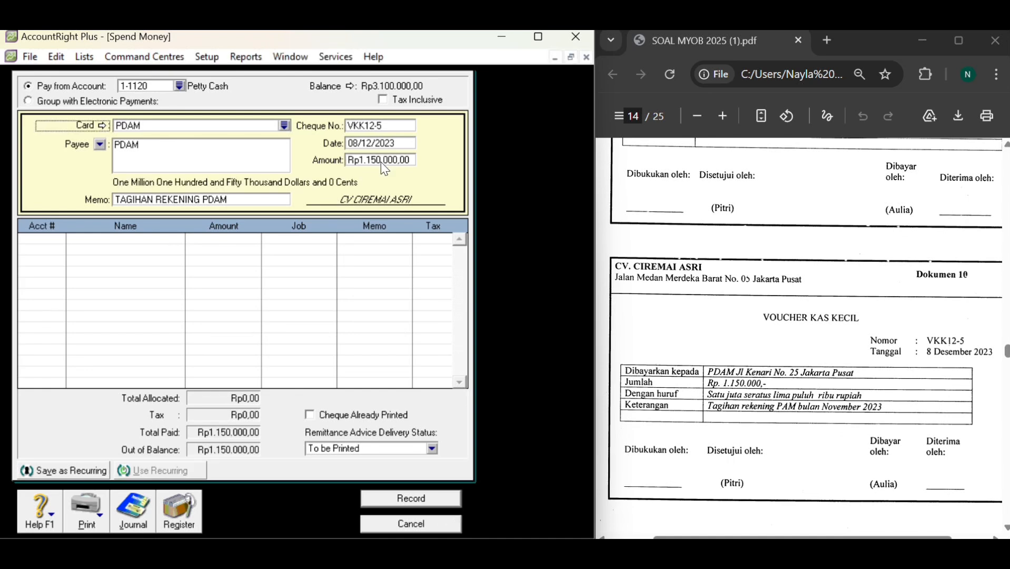
- Allocate the PDAM payment to account 2-1211 Expense Payable and record it
left_click(51, 238)
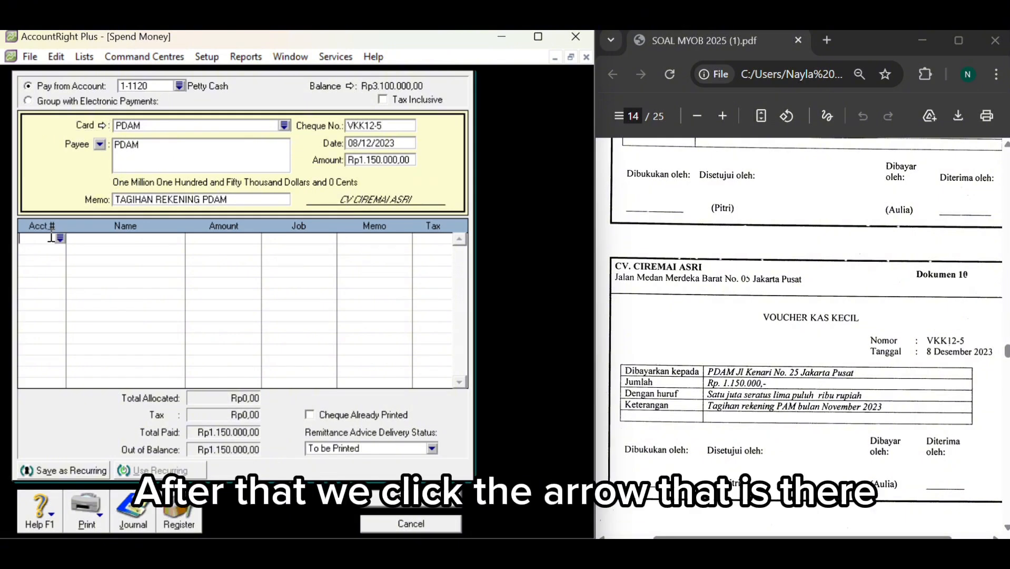
left_click(59, 238)
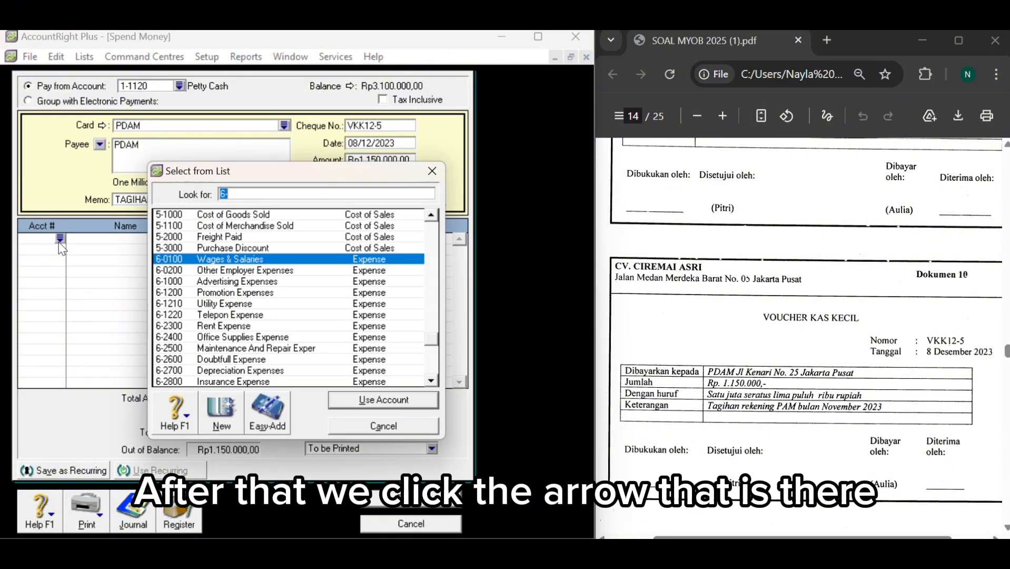
type("2")
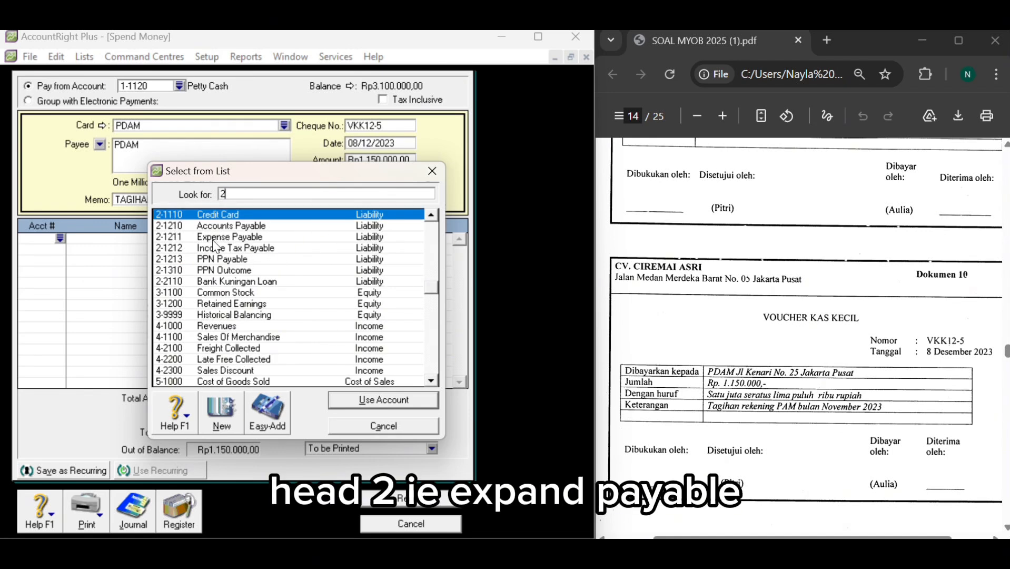
left_click(213, 238)
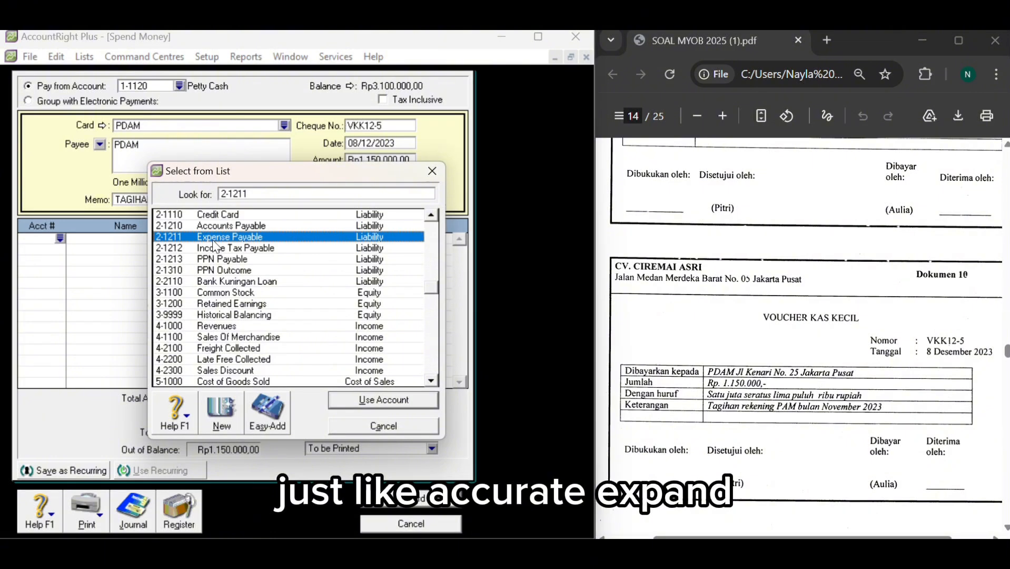
left_click(400, 396)
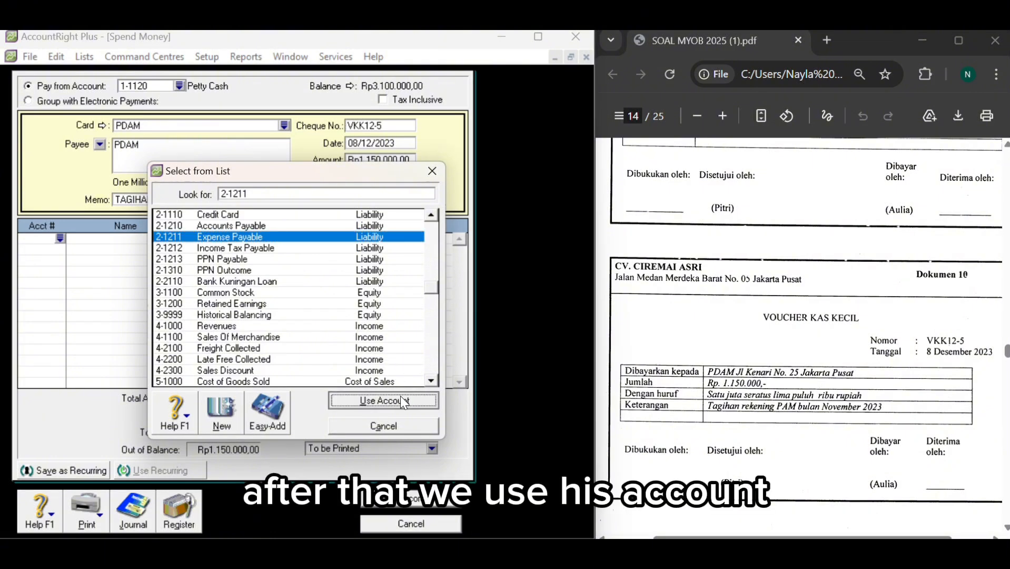
key("Return")
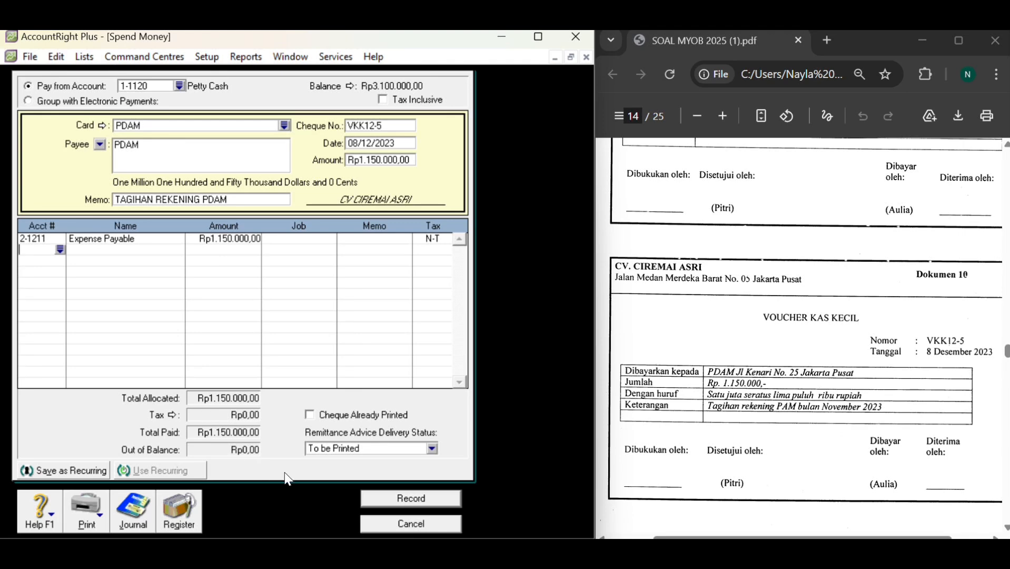
left_click(421, 498)
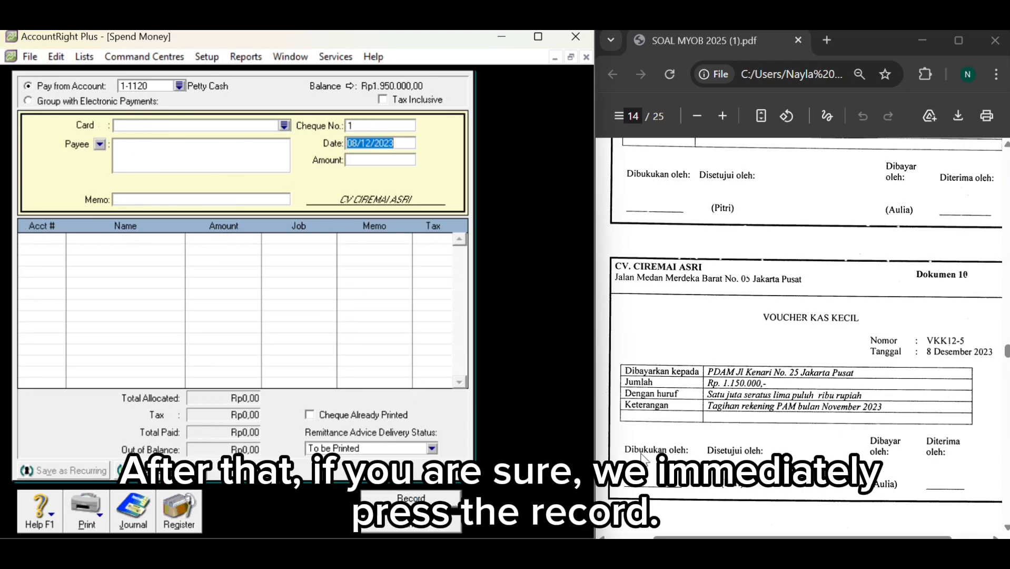
- Leave the empty Spend Money entry and open Pay Bills for cash payment voucher Dokumen 11
scroll(711, 450, "down", 4)
scroll(711, 450, "down", 5)
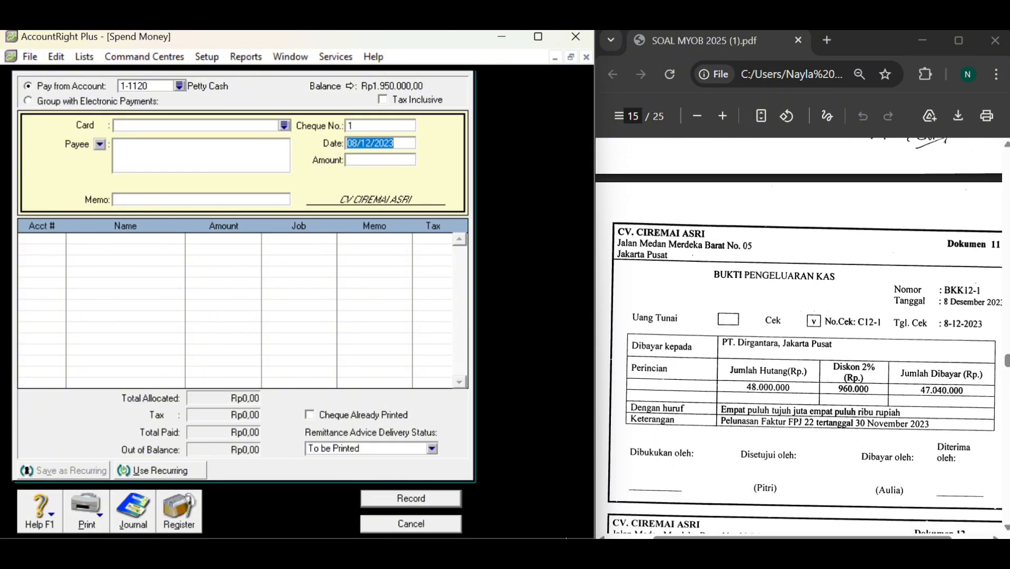
left_click(423, 525)
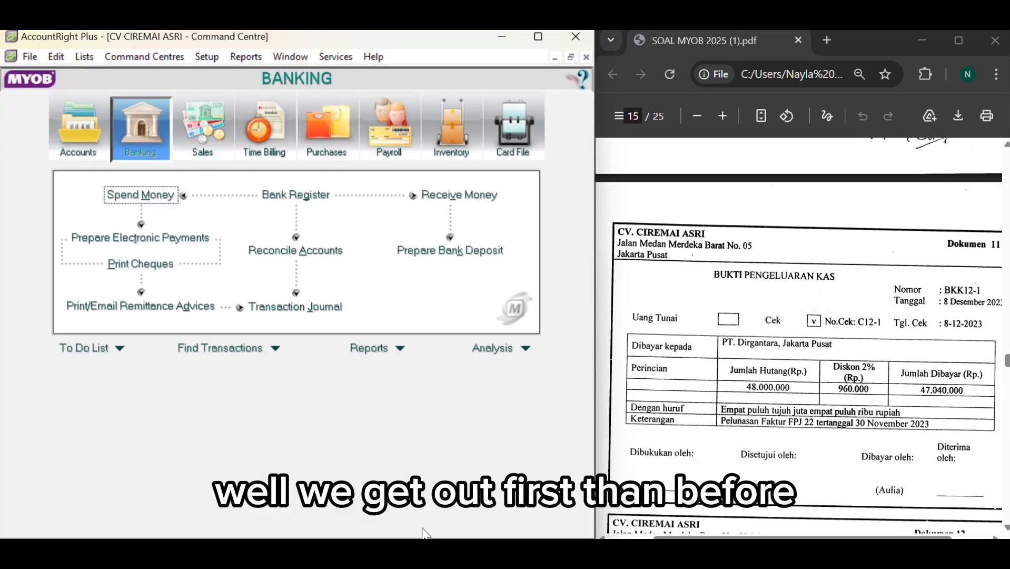
left_click(335, 139)
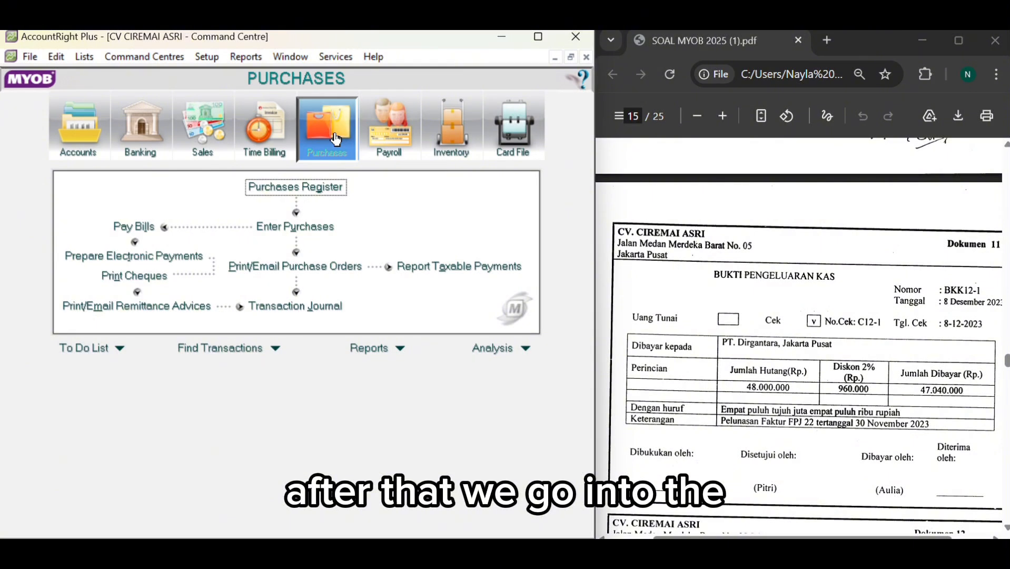
left_click(138, 226)
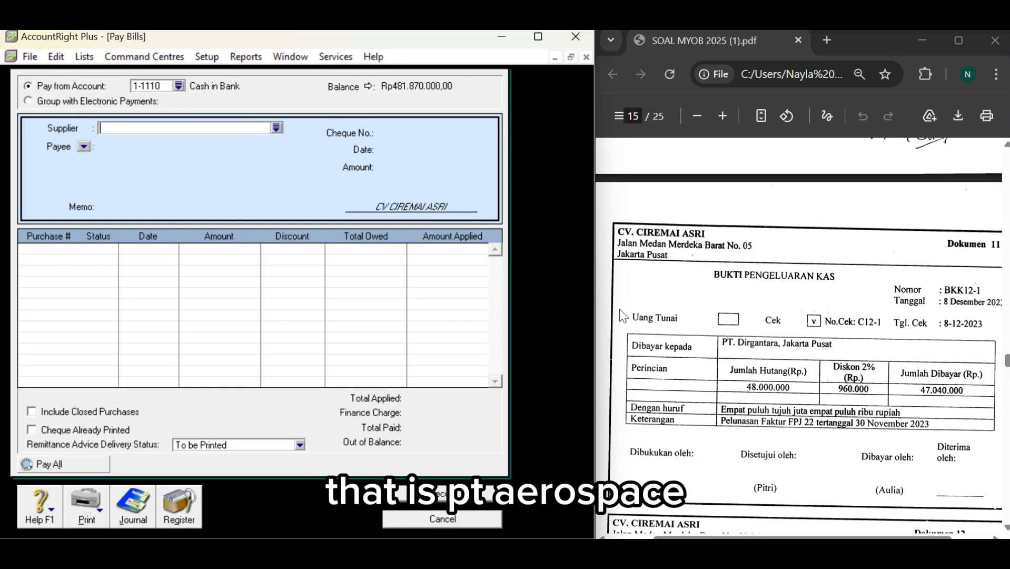
- Choose PT. Dirgantara as the supplier for the bill payment
left_click(277, 128)
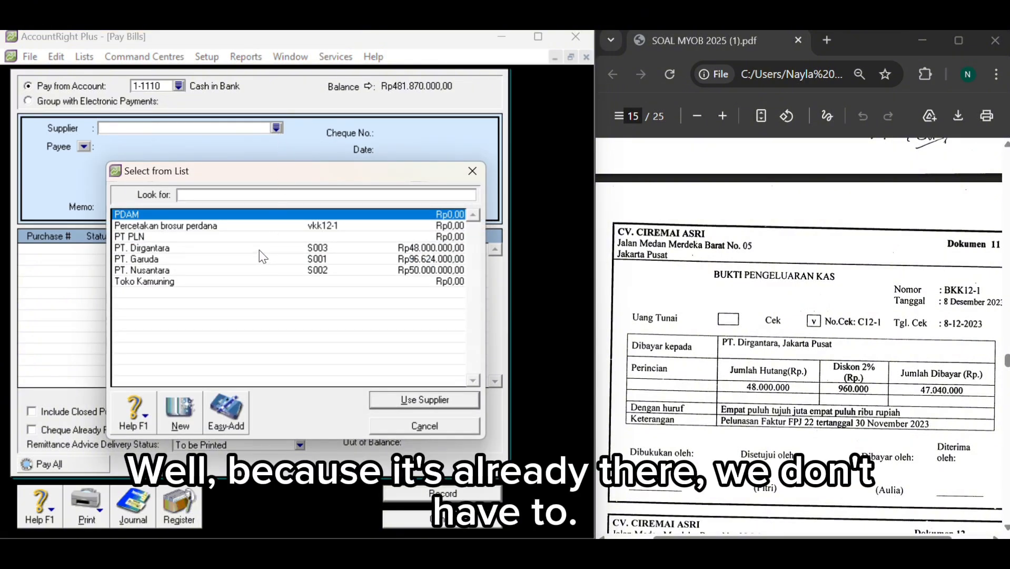
type("PT. Dirgantara")
left_click(435, 402)
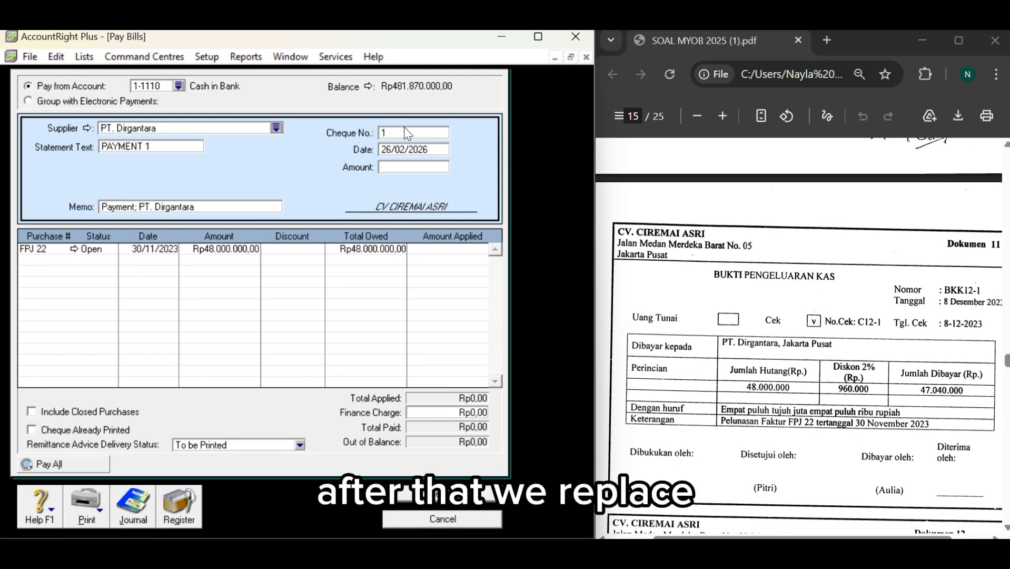
- Set the cheque number of the PT. Dirgantara payment to BKK12-1
left_click(405, 130)
left_click(405, 130)
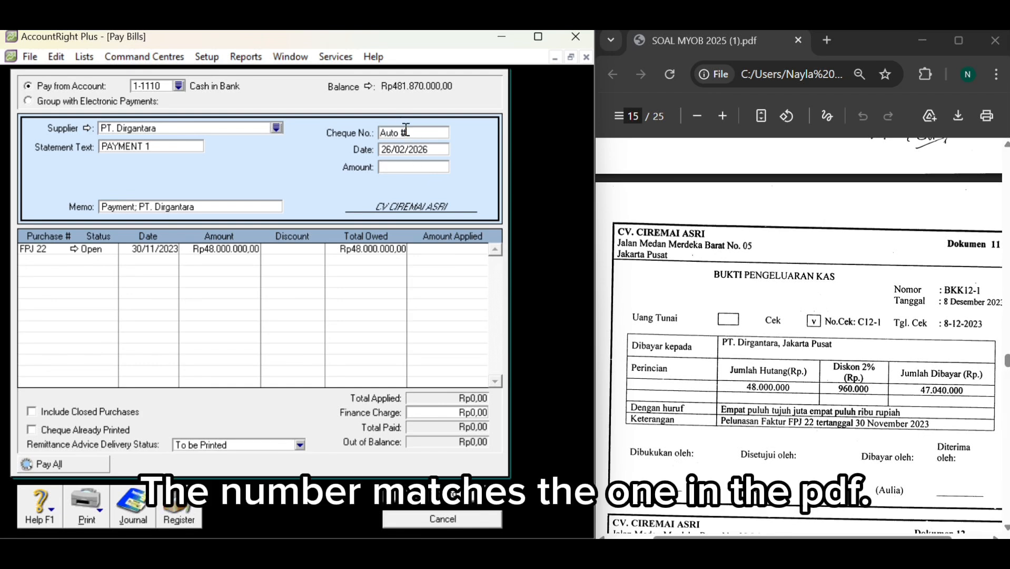
key("BackSpace")
key("BackSpace")
type("B")
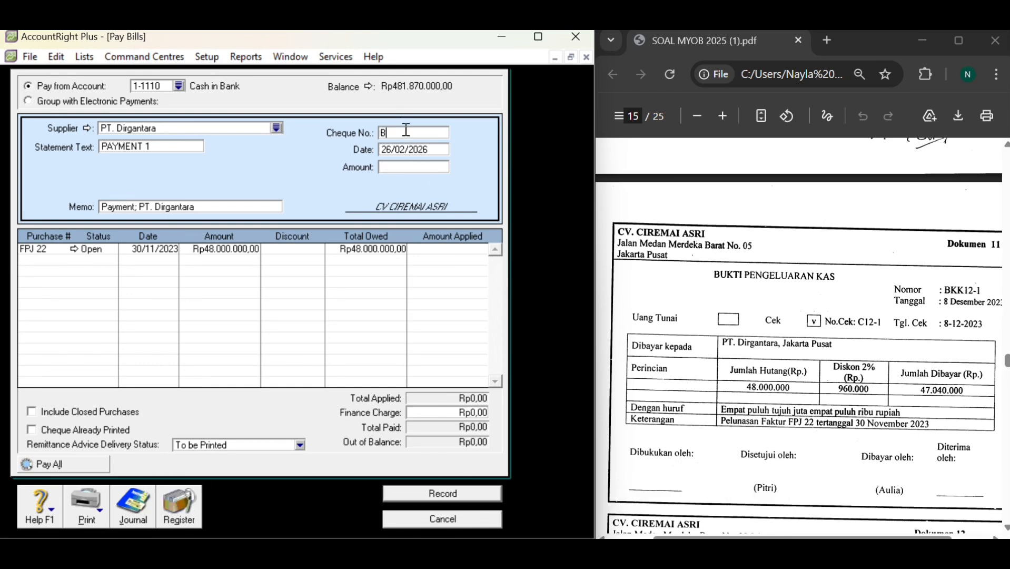
type("KK12-1")
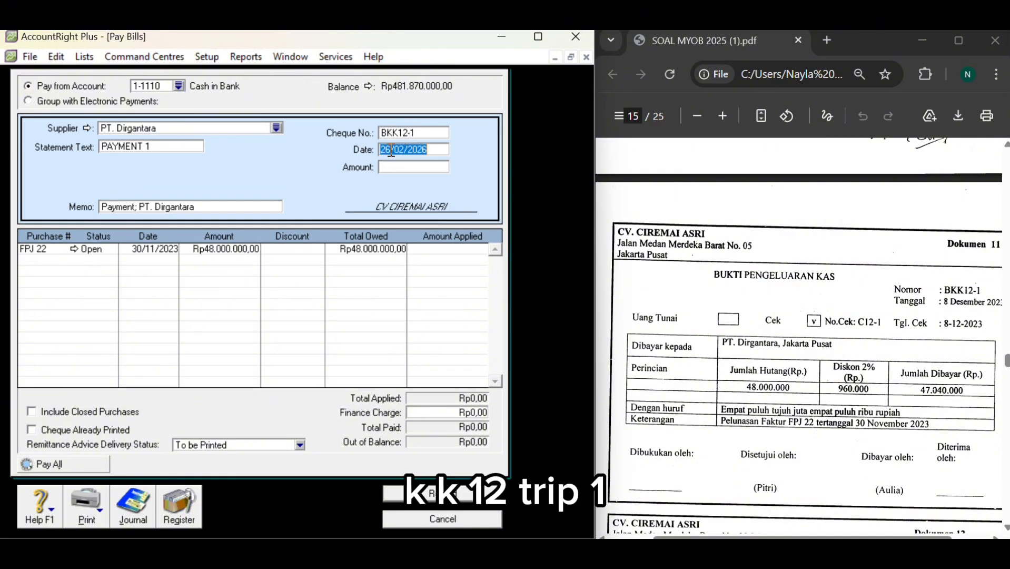
- Set the PT. Dirgantara payment date to 08/12/2023
left_click(389, 152)
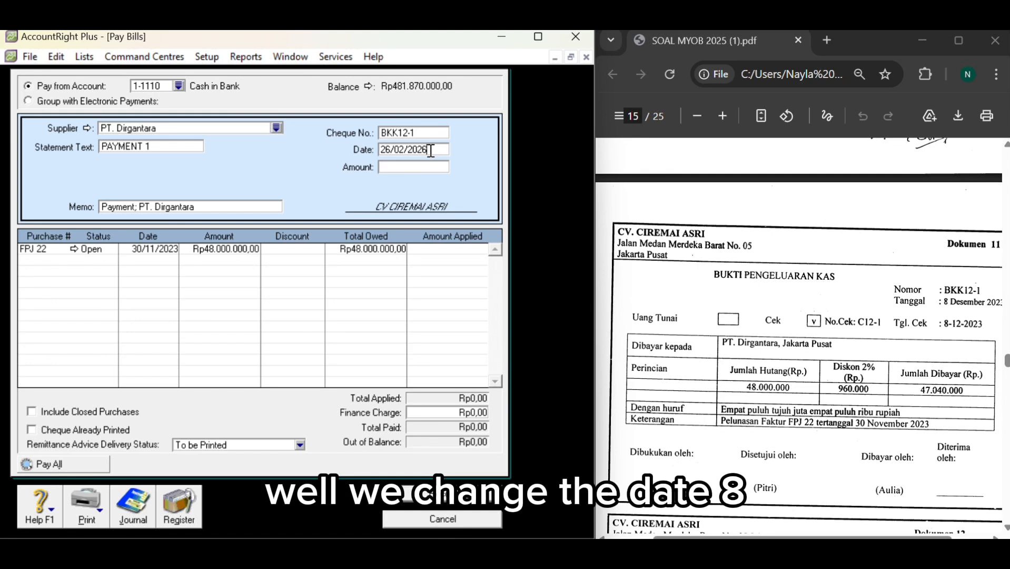
key("BackSpace")
key("BackSpace")
key("BackSpace")
key("BackSpace")
key("BackSpace")
key("BackSpace")
key("BackSpace")
key("BackSpace")
key("BackSpace")
type("0")
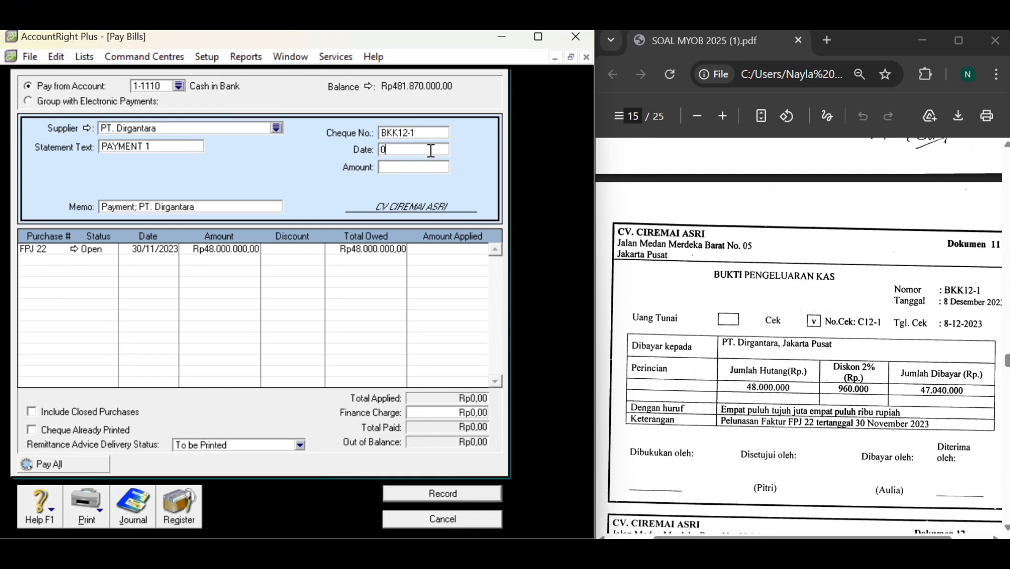
type("8/")
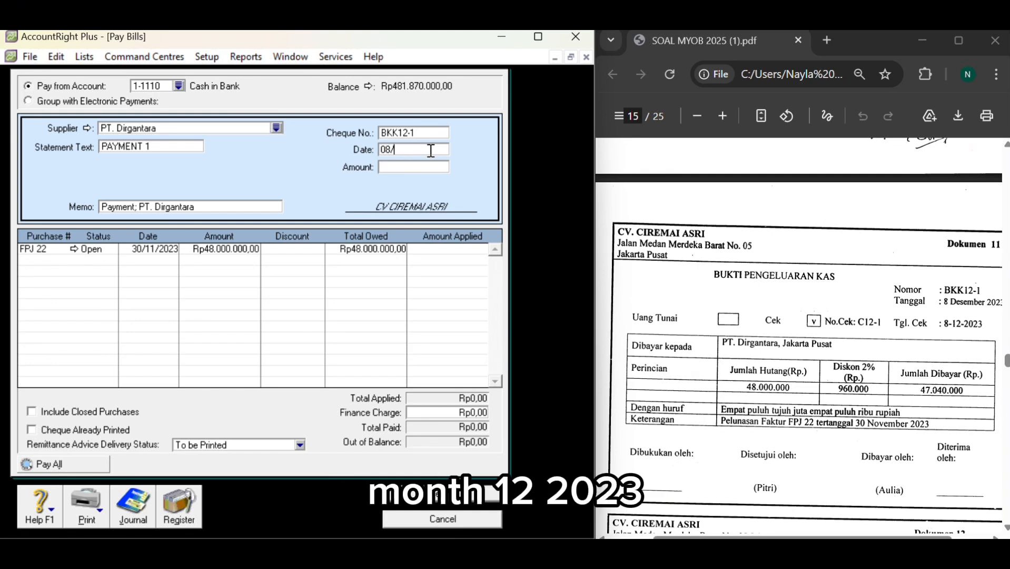
type("12/2023")
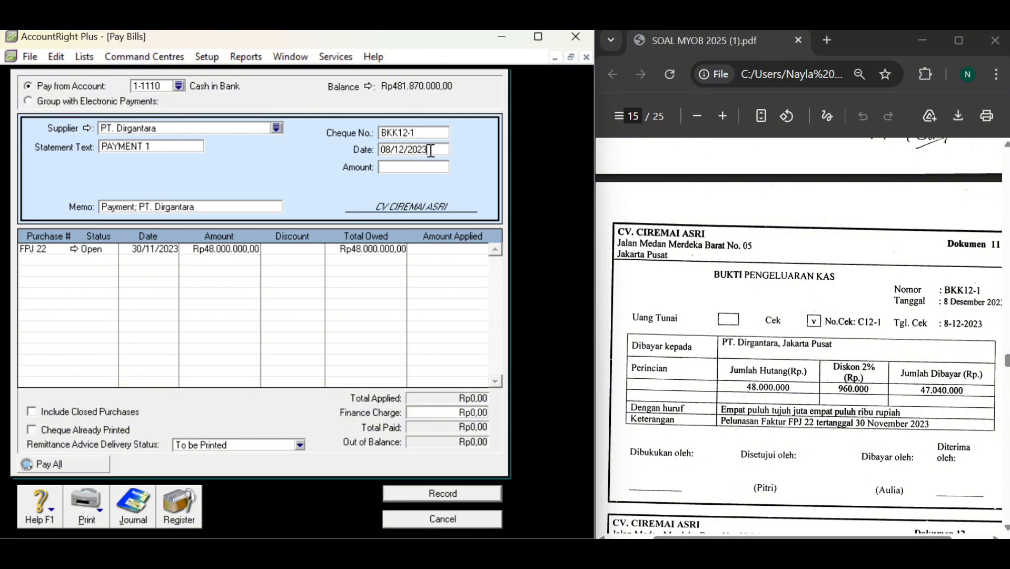
- Enter 47.040.000 as the amount of the PT. Dirgantara payment
left_click(399, 166)
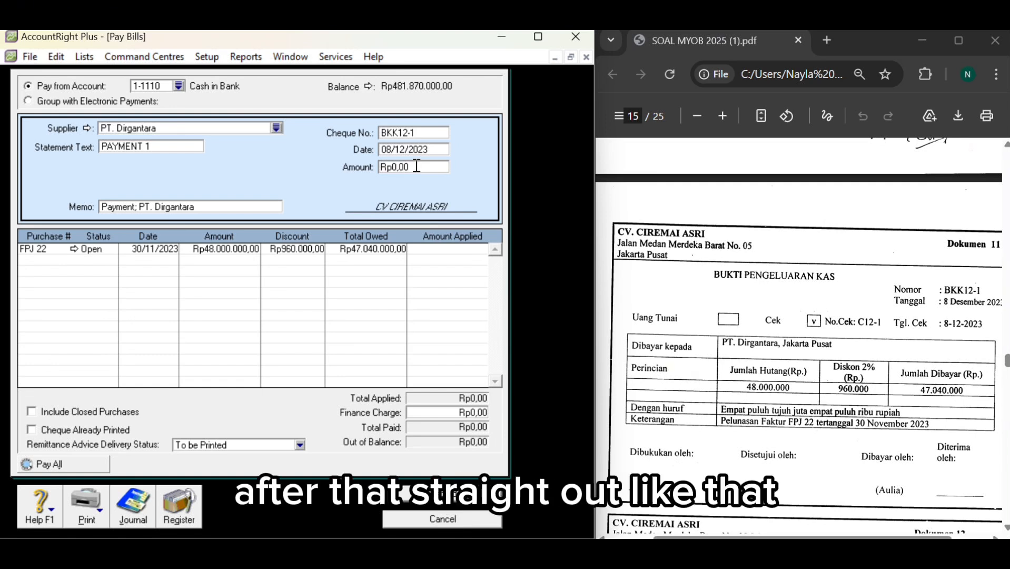
key("BackSpace")
key("BackSpace")
key("BackSpace")
key("BackSpace")
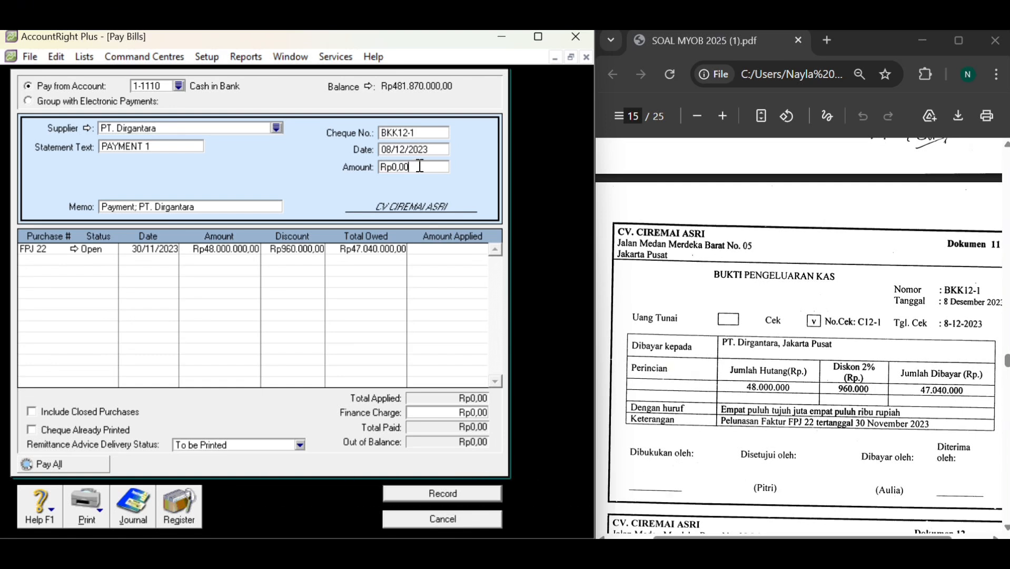
type("47")
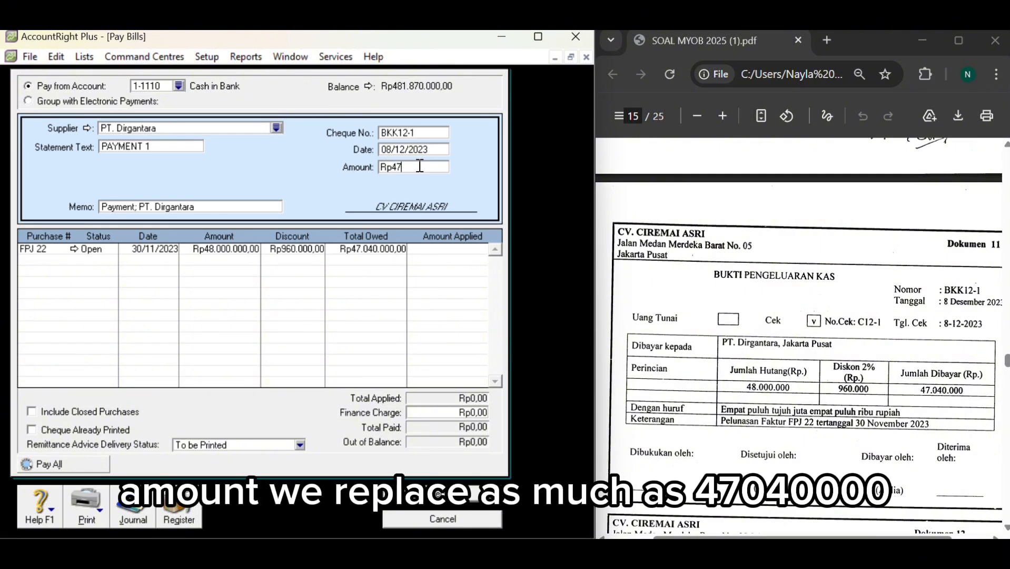
type(".040.000")
- Apply the payment amount to purchase FPJ 22 and record it, leaving the debit memo for printing later
left_click(102, 252)
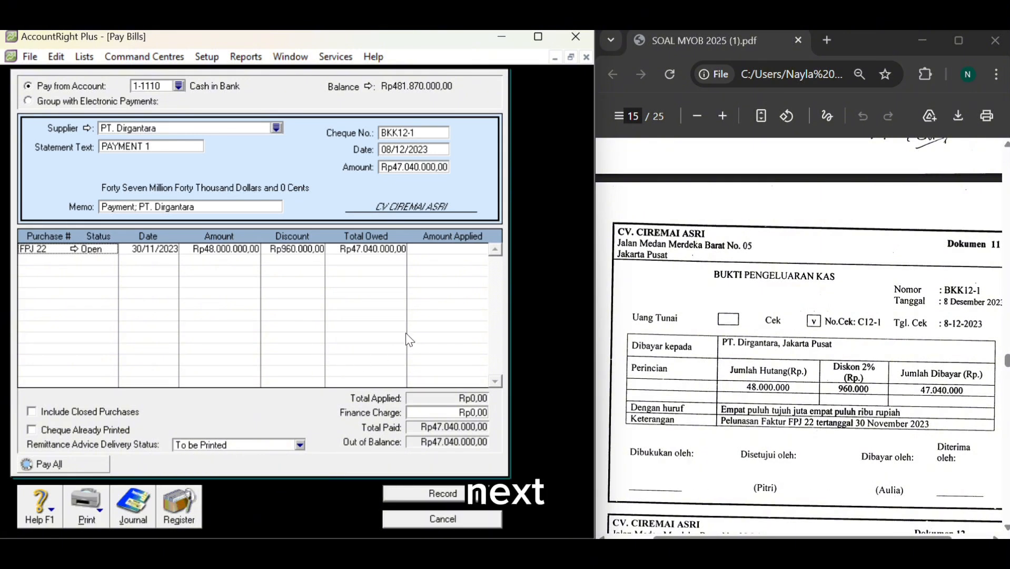
left_click(484, 247)
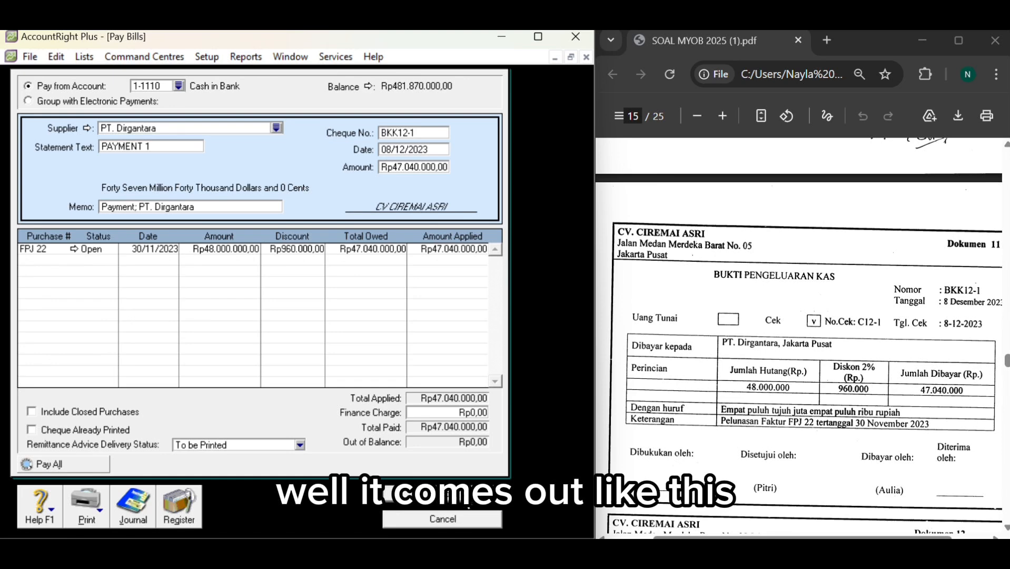
key("Return")
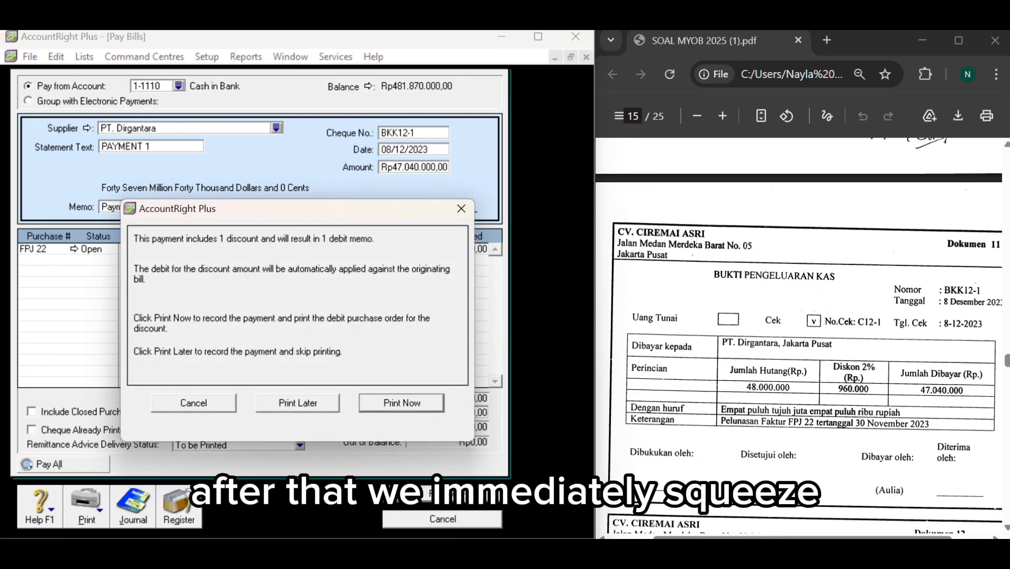
left_click(311, 400)
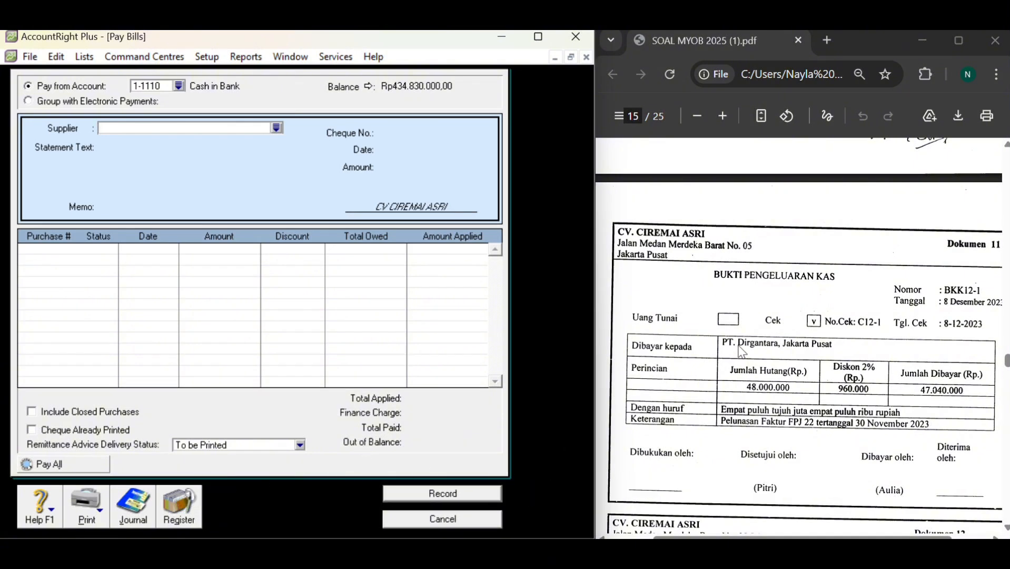
- Leave the empty Pay Bills entry and open a new sales entry for invoice Dokumen 12
scroll(754, 315, "down", 1)
scroll(754, 315, "down", 3)
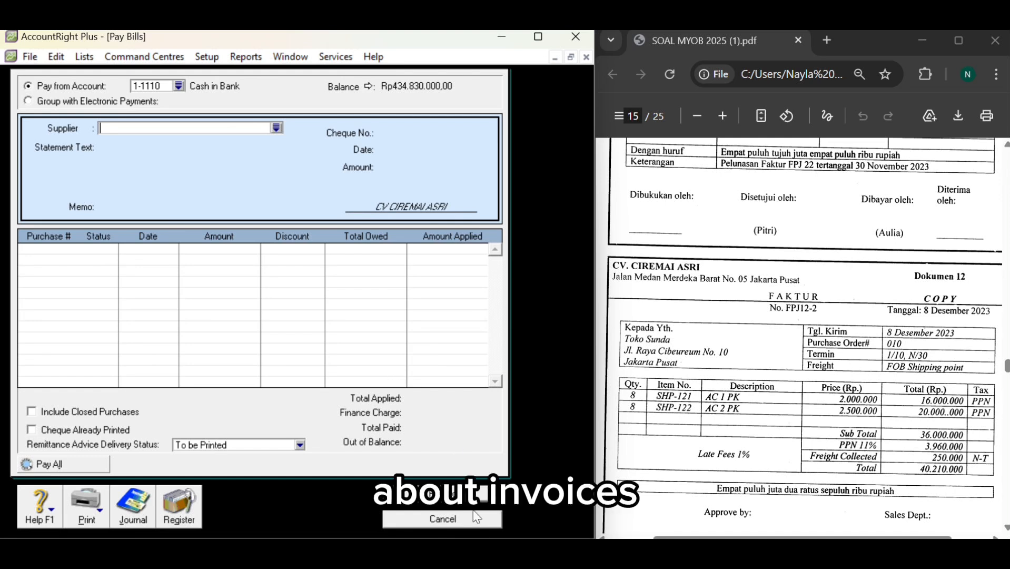
left_click(458, 520)
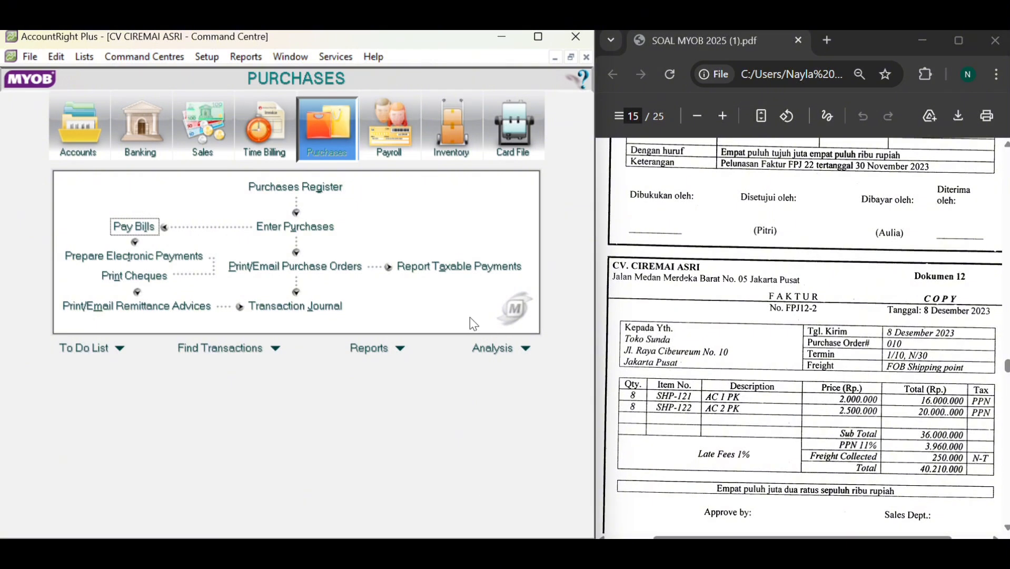
left_click(217, 141)
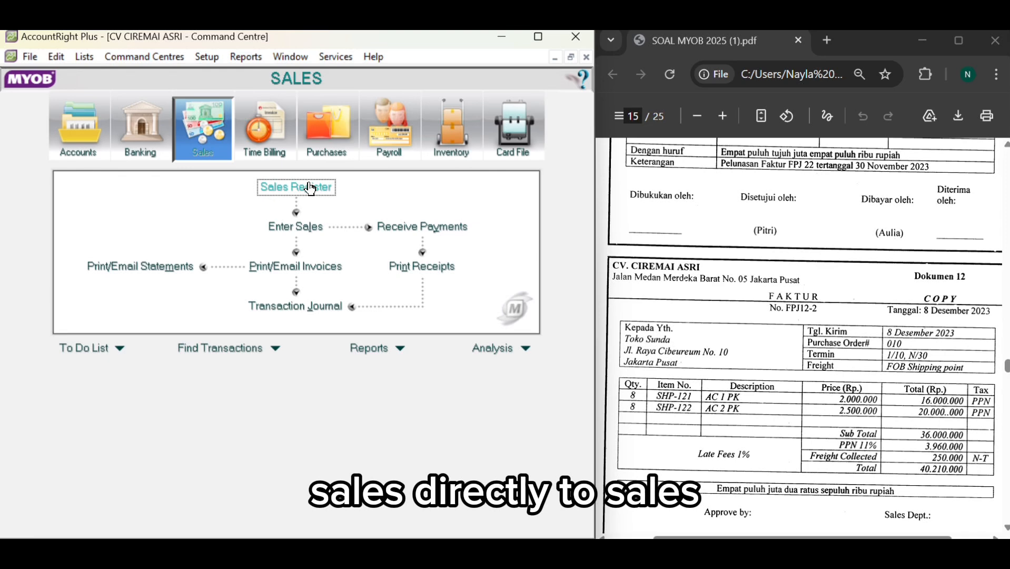
left_click(303, 227)
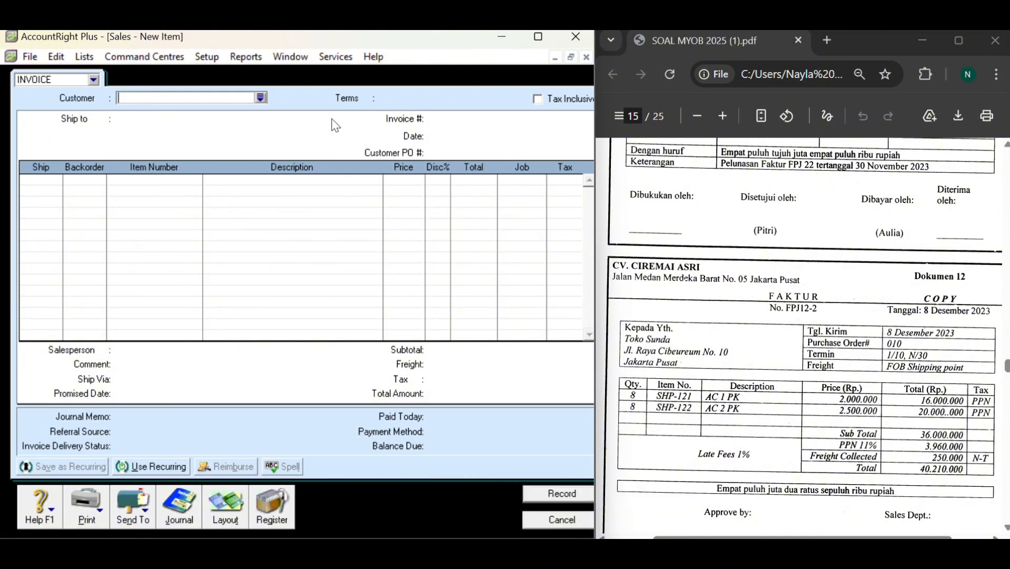
- Choose Toko Sunda as the customer for the sales invoice
left_click(260, 98)
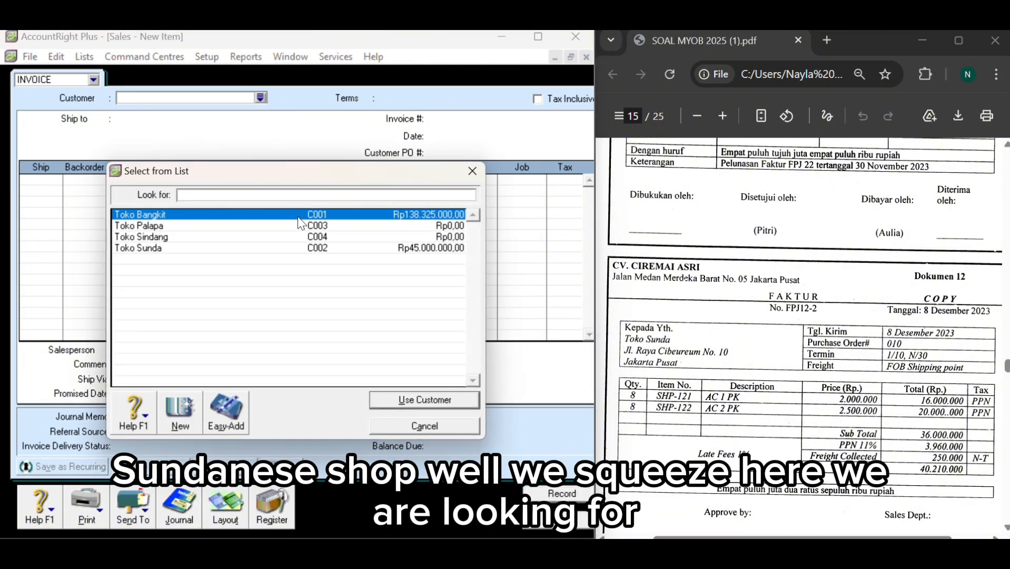
left_click(295, 247)
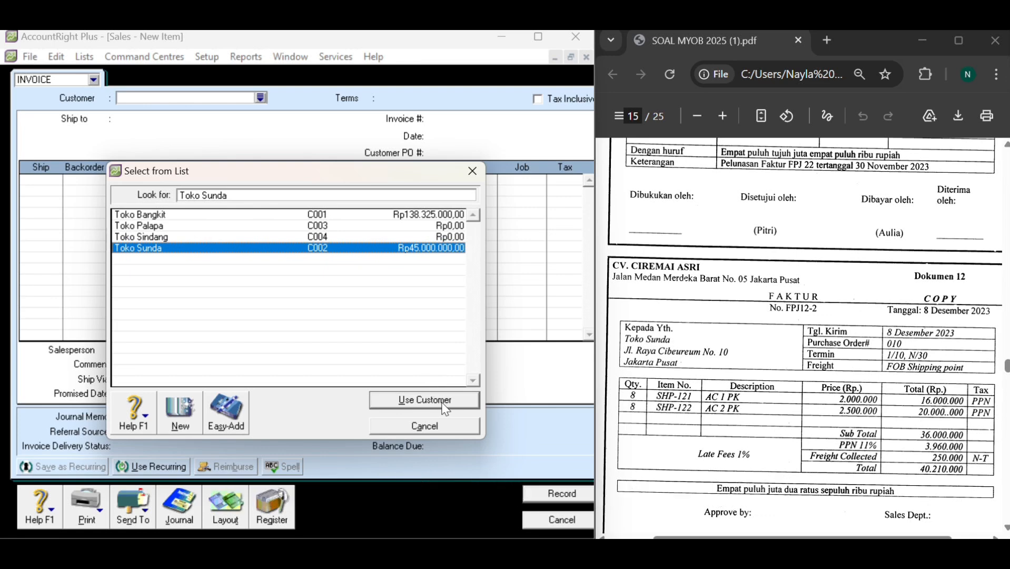
left_click(425, 399)
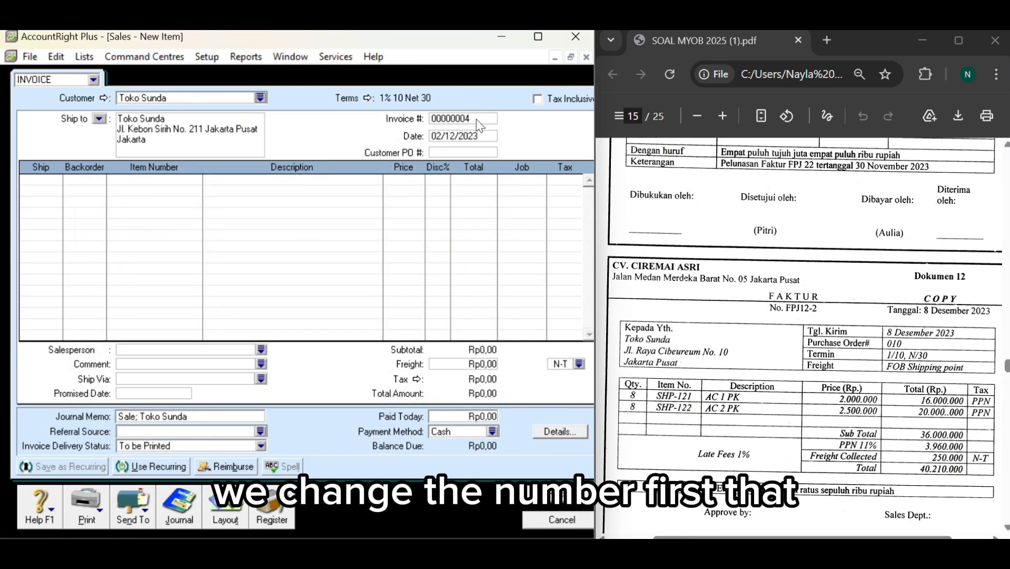
- Set the invoice number to FPJ12-2 and the invoice date to 08/12/2023
left_click(476, 119)
key("BackSpace")
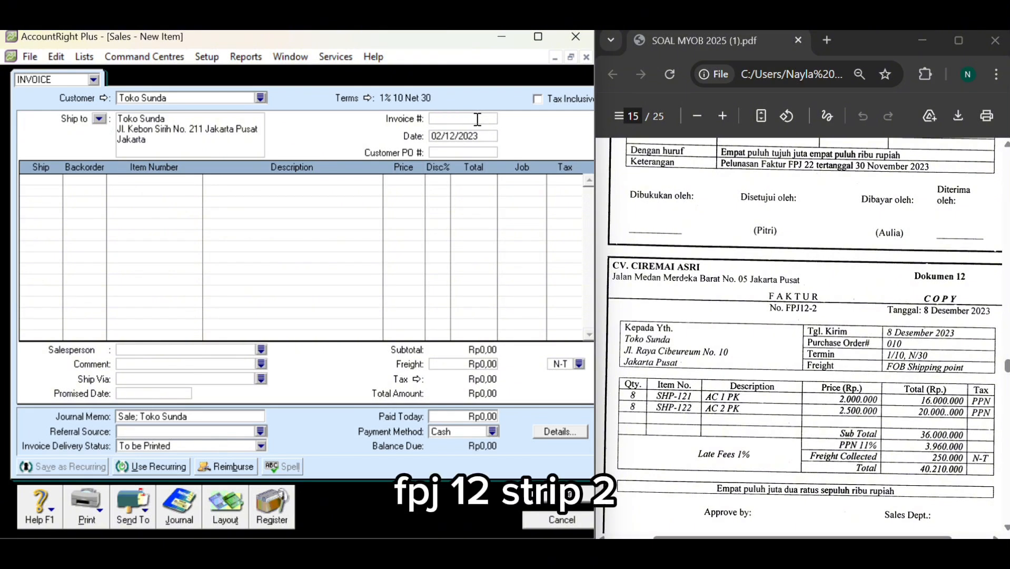
type("FPJ")
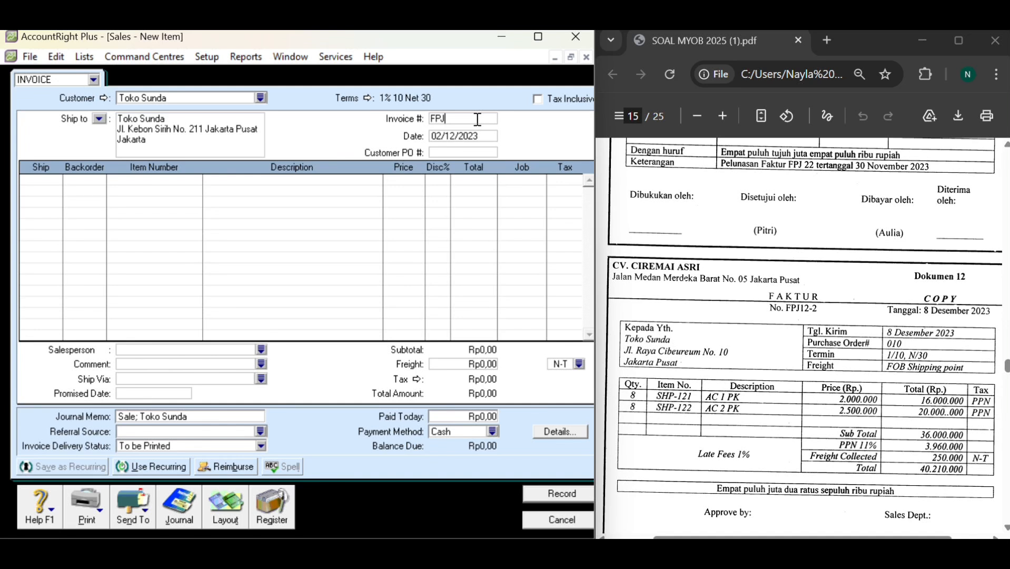
type("12-2")
left_click(442, 138)
type("08/12/2023")
key("Tab")
- Enter a shipped quantity of 8 on each of the first two invoice lines
left_click(43, 185)
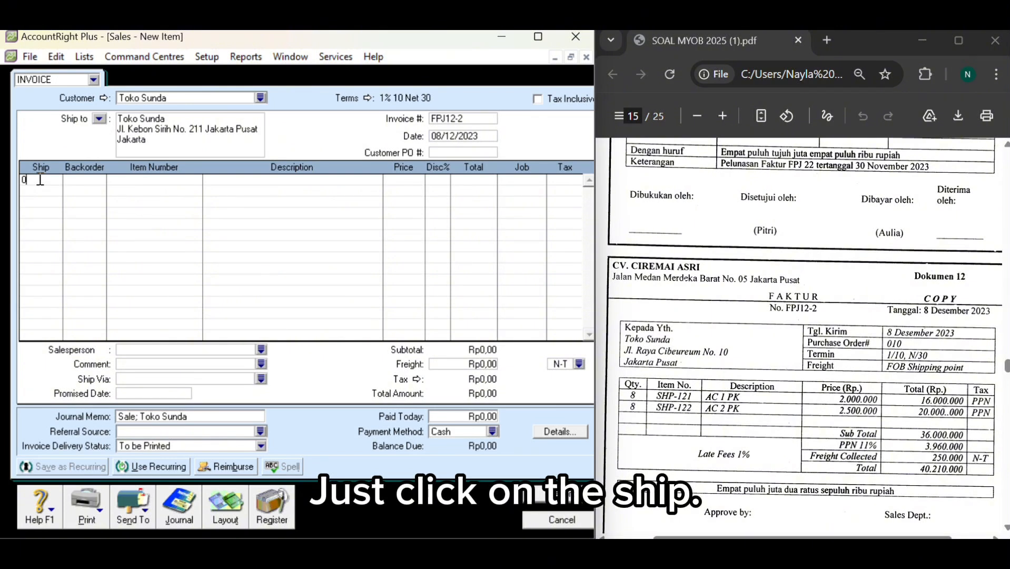
key("BackSpace")
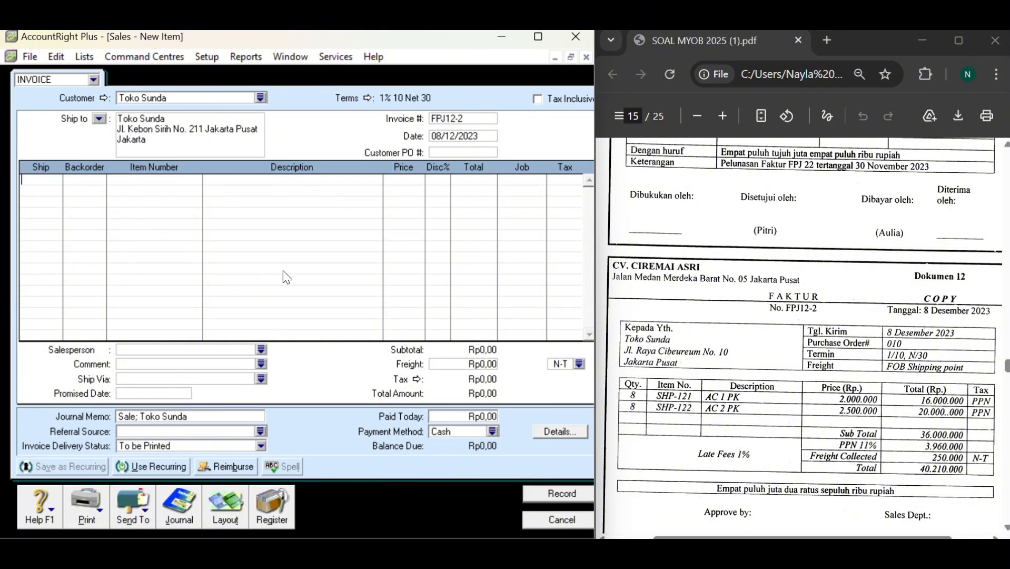
type("8")
key("Down")
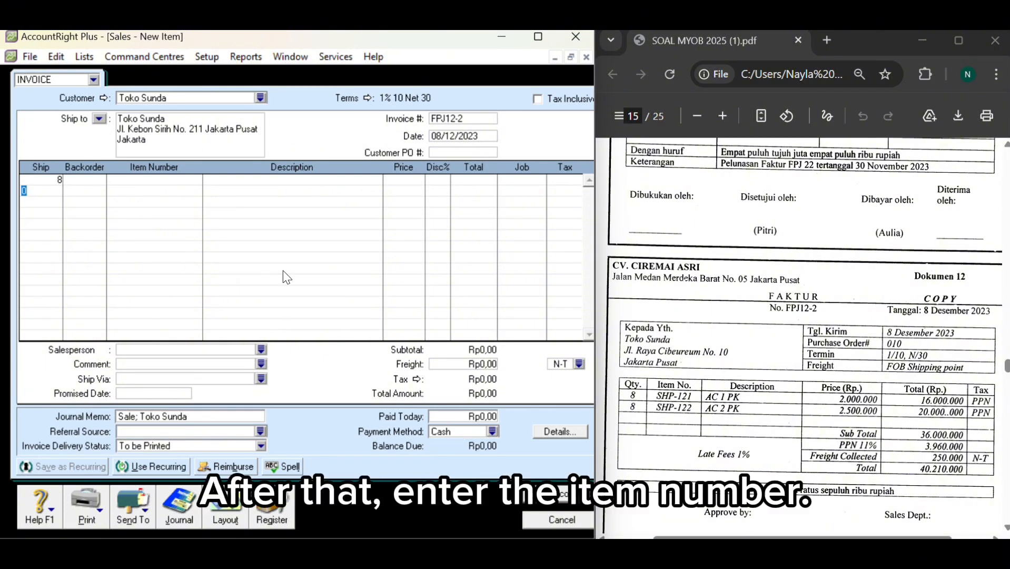
type("8")
key("Down")
- Assign item SHP-121 to the first invoice line and SHP-122 to the second
left_click(127, 179)
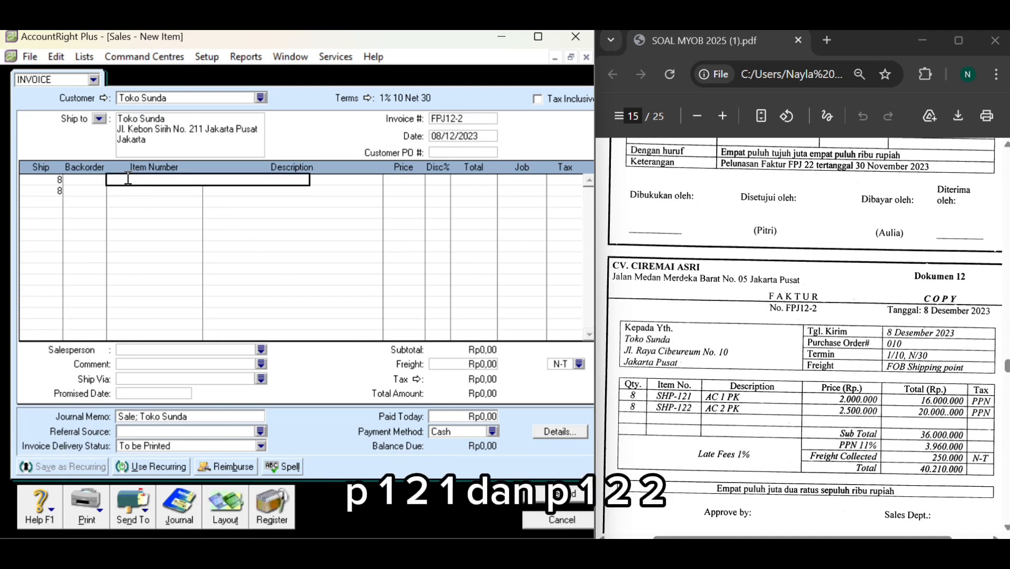
type("SHP-121")
key("Down")
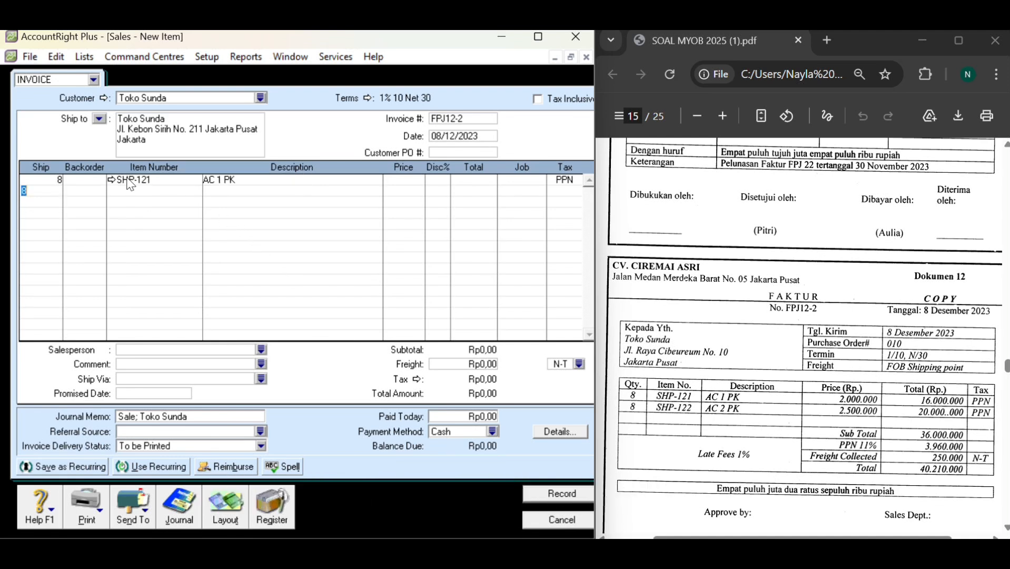
left_click(133, 191)
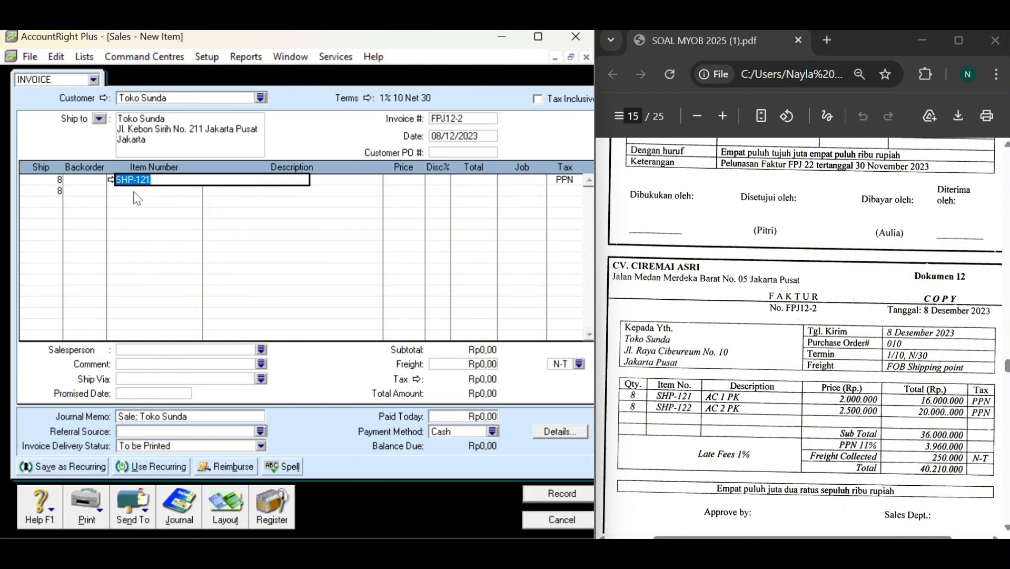
type("SH")
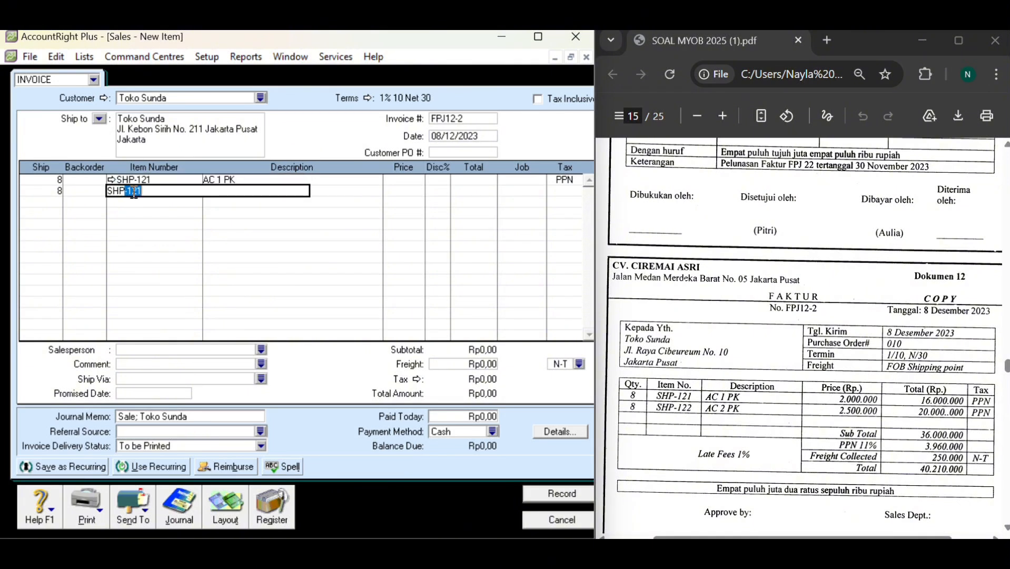
type("P-122")
key("Return")
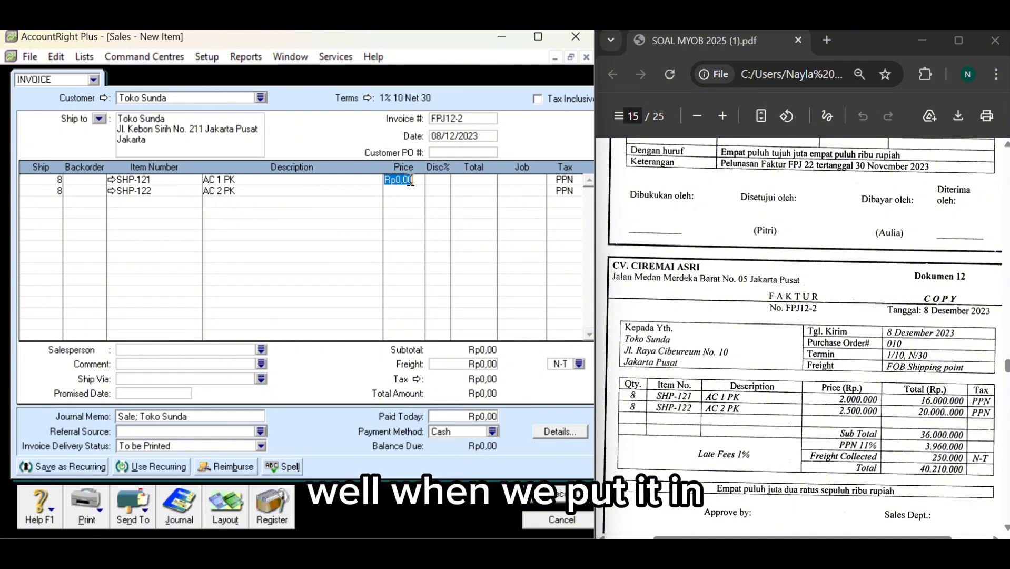
- Enter unit prices of 2,000,000 for SHP-121 and 2,500,000 for SHP-122 on the invoice lines
type("2")
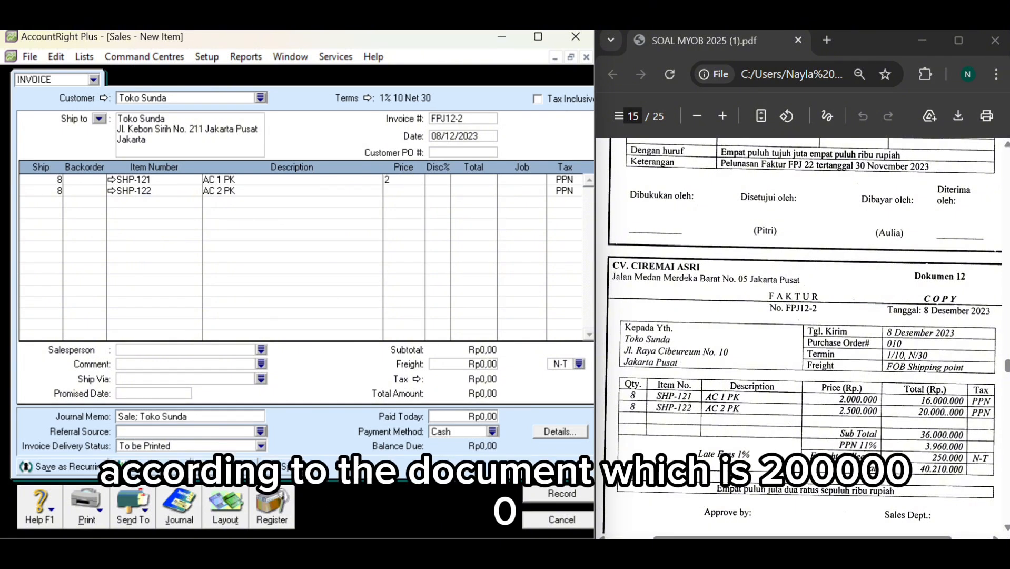
type("000000")
key("Return")
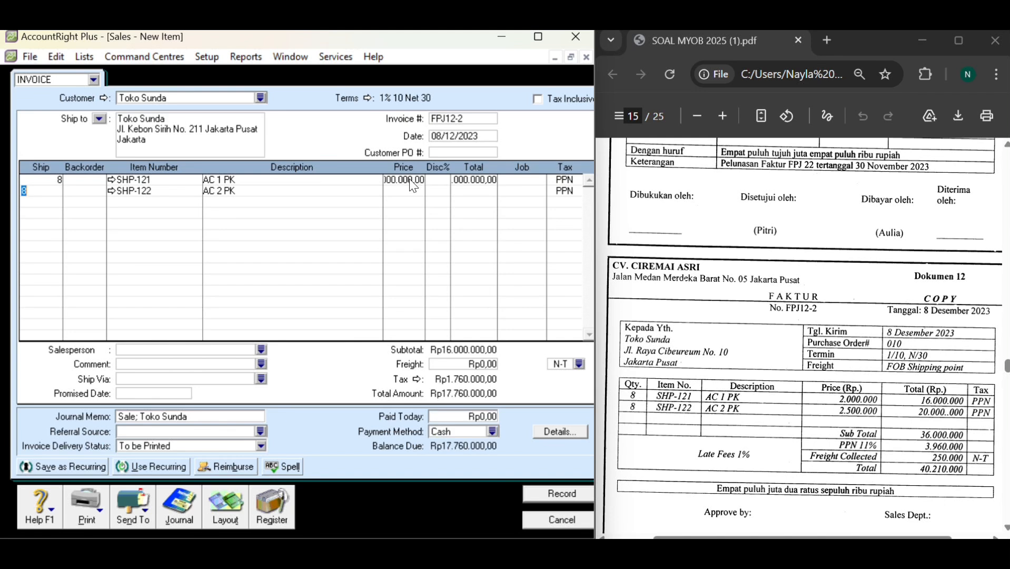
left_click(410, 191)
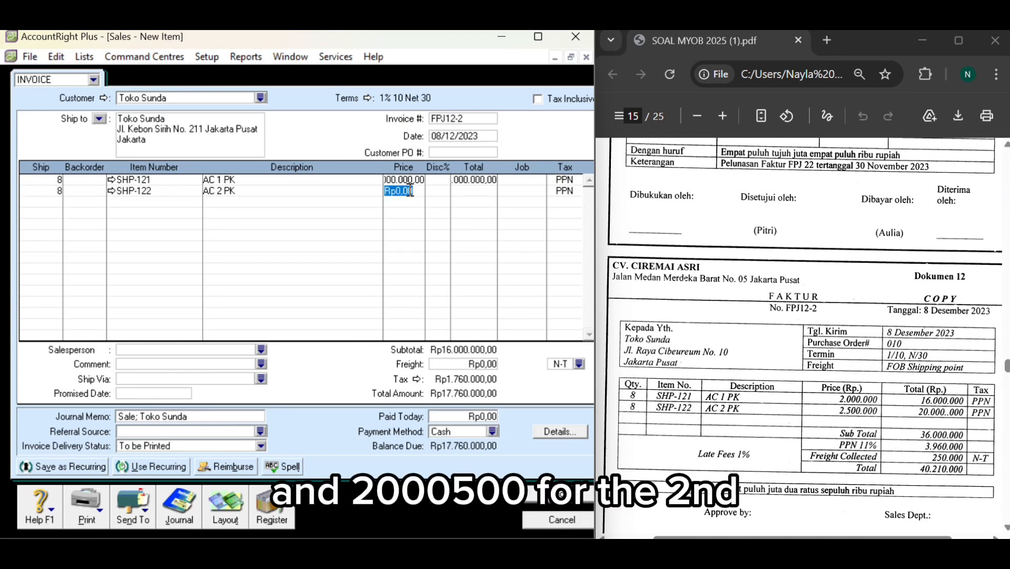
type("2")
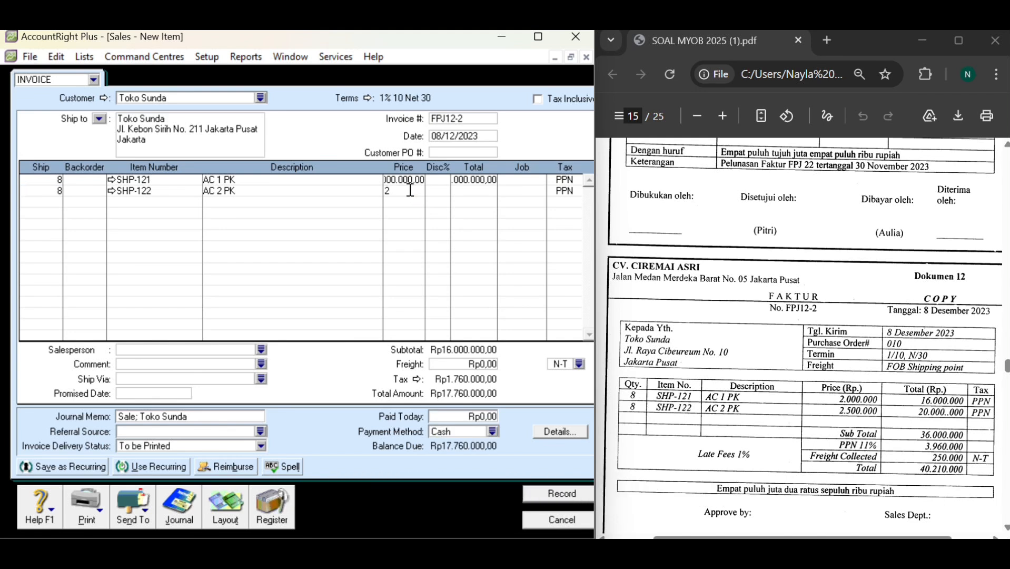
type("500000")
key("Return")
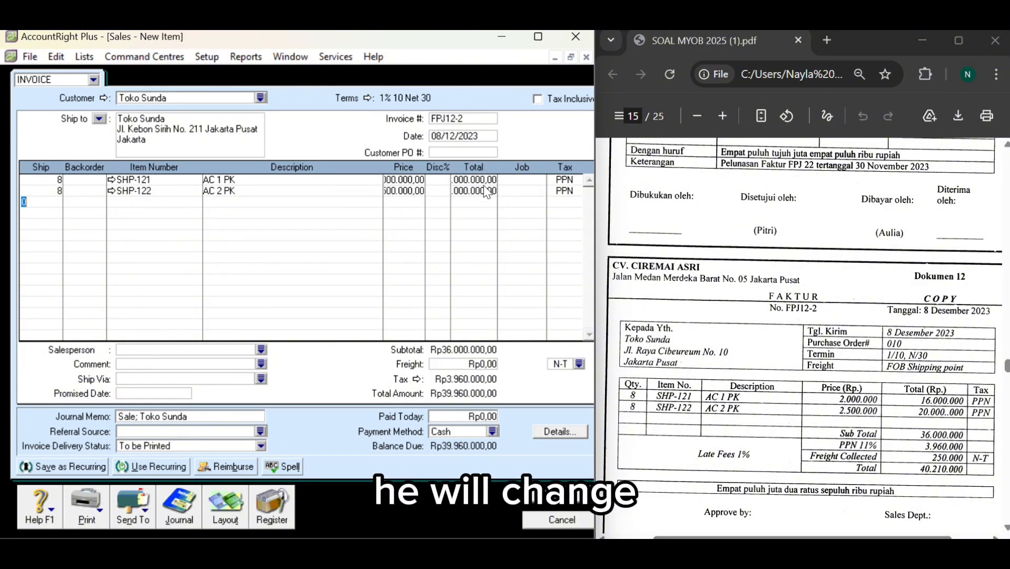
- Set the freight charge to 250,000 and record the Toko Sunda invoice
left_click(463, 152)
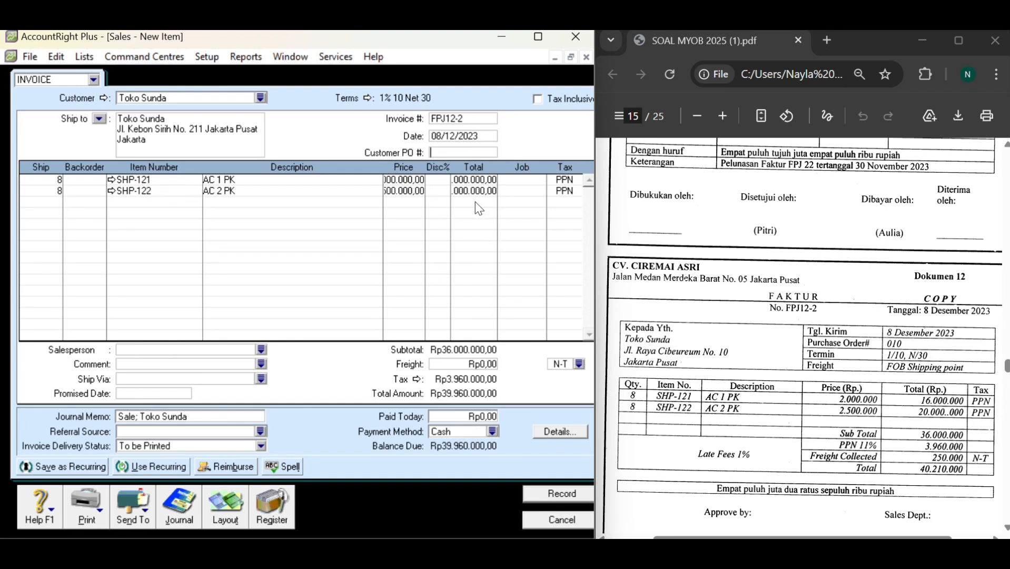
left_click(492, 363)
key("BackSpace")
key("BackSpace")
key("BackSpace")
type("250000")
key("Tab")
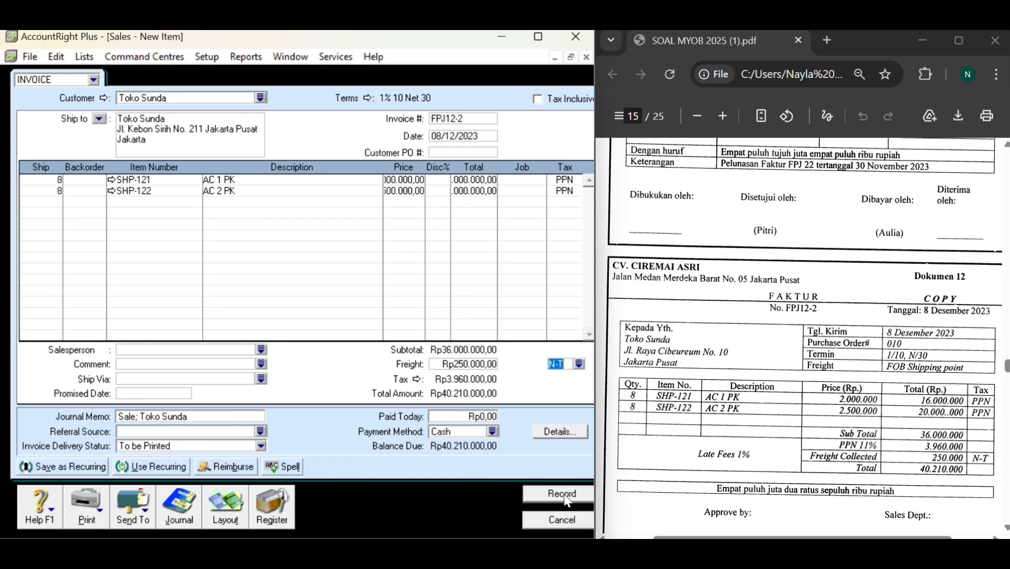
left_click(564, 502)
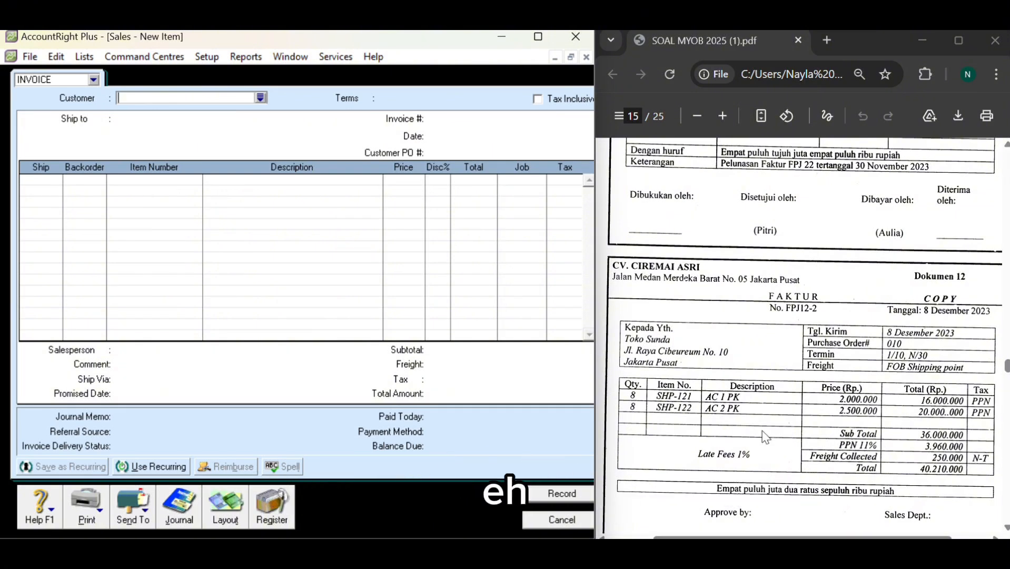
- Bring the Dokumen 13 cash note into view in the PDF and start a fresh sales entry
scroll(792, 433, "down", 5)
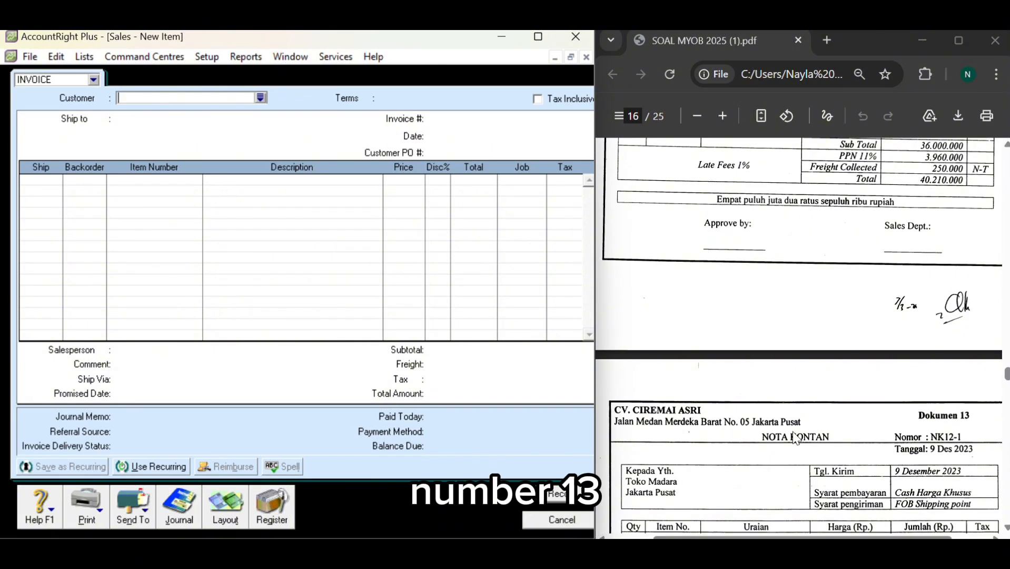
scroll(795, 437, "down", 4)
scroll(795, 437, "up", 1)
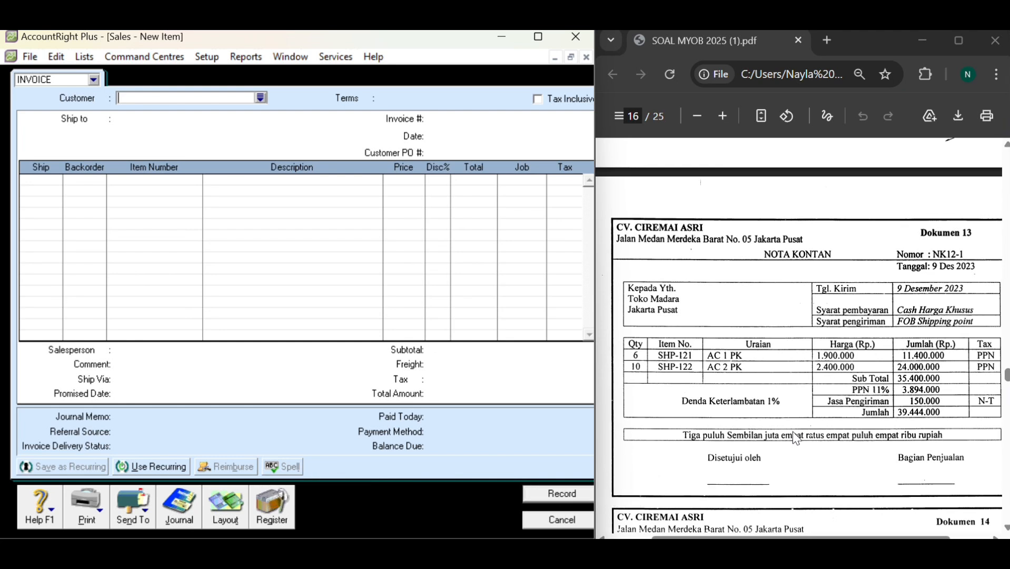
left_click(560, 520)
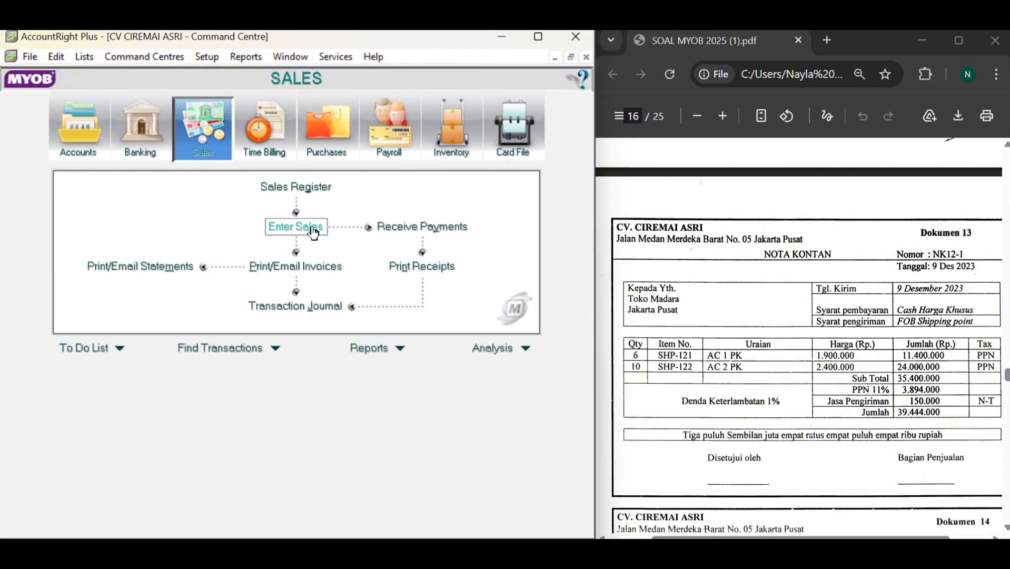
left_click(288, 229)
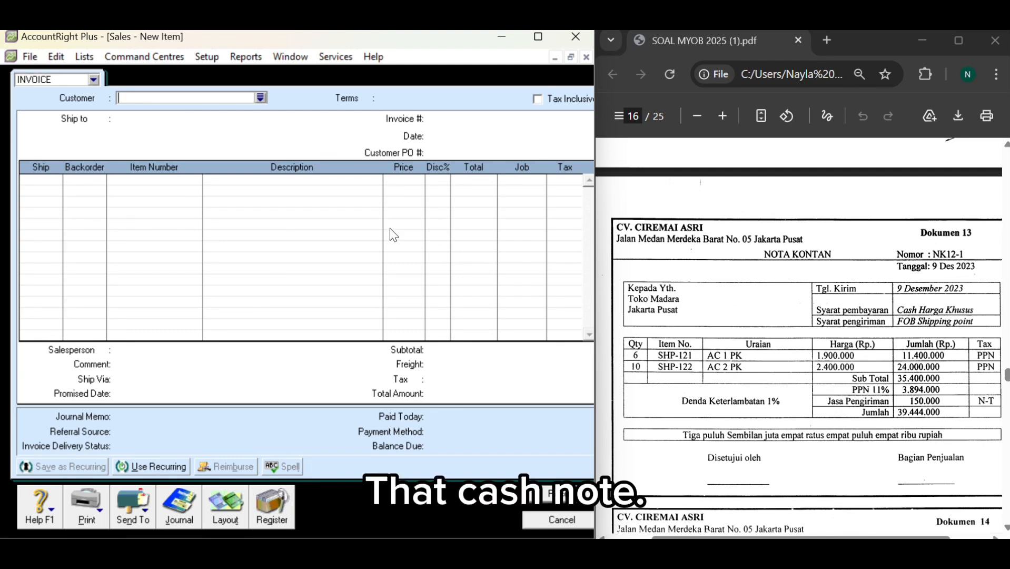
- Create a new customer card named TOKO MADARA from the sale's customer list
left_click(260, 97)
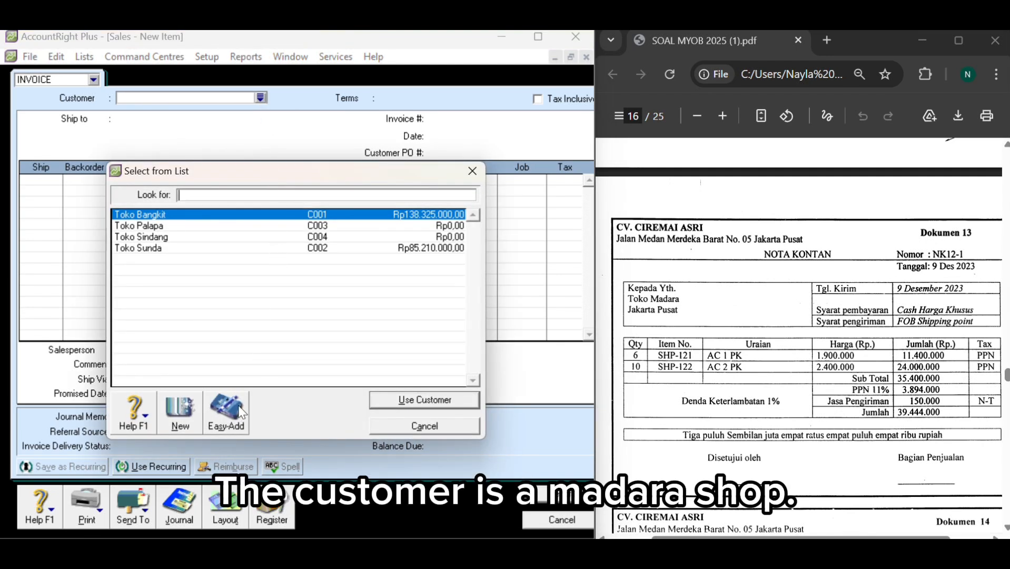
left_click(186, 407)
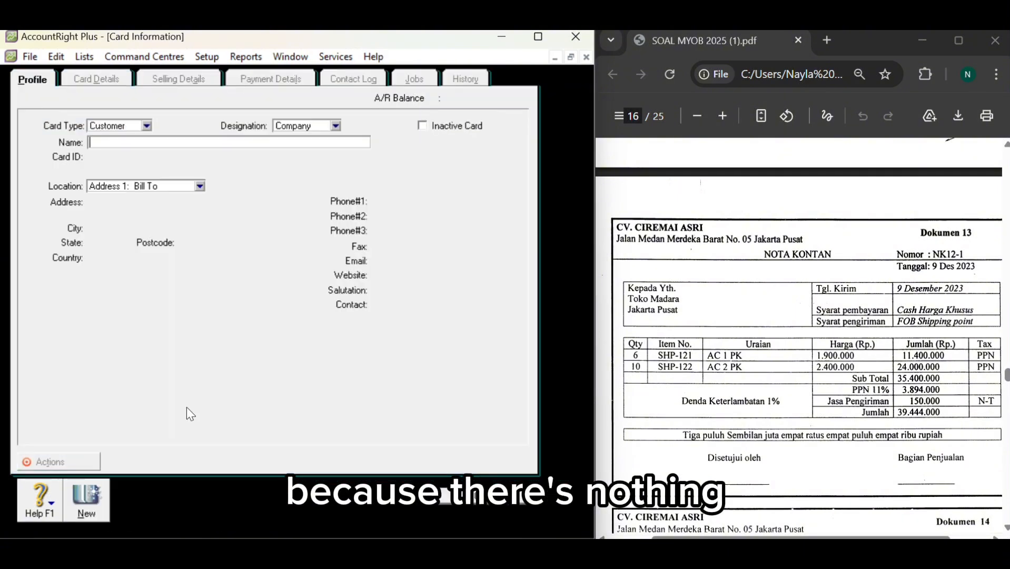
type("TOKO")
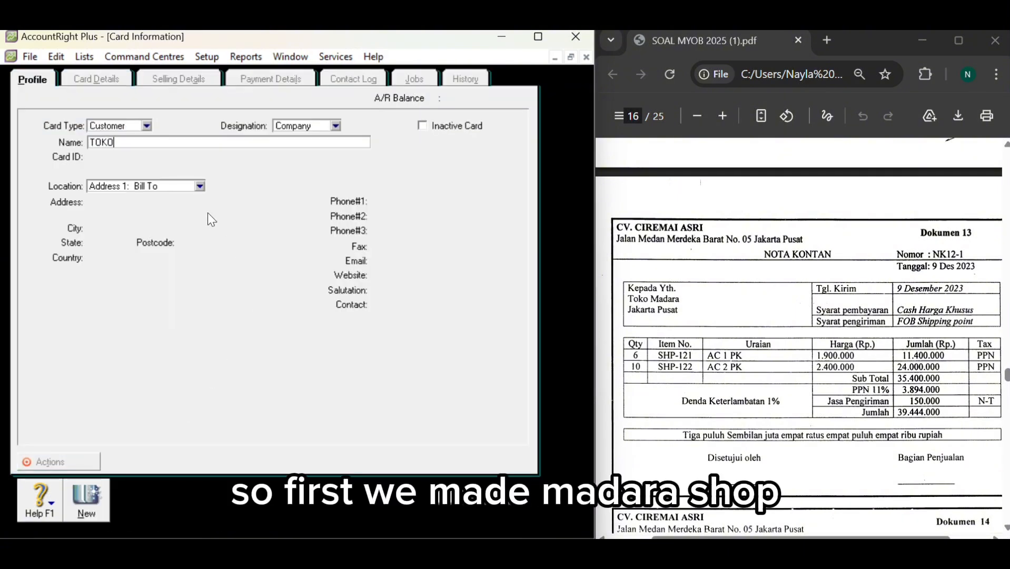
type(" MADARA")
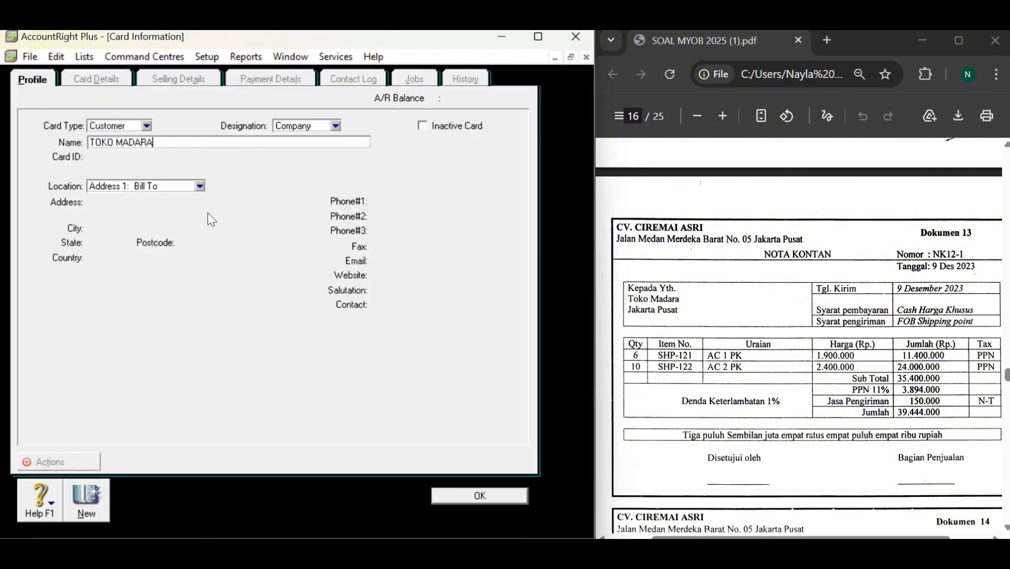
key("Return")
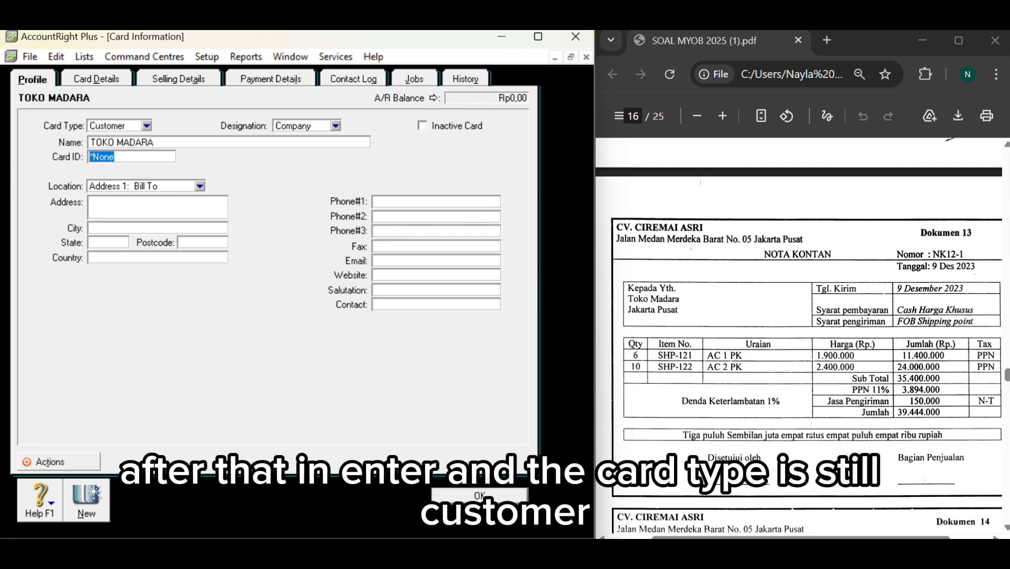
left_click(453, 497)
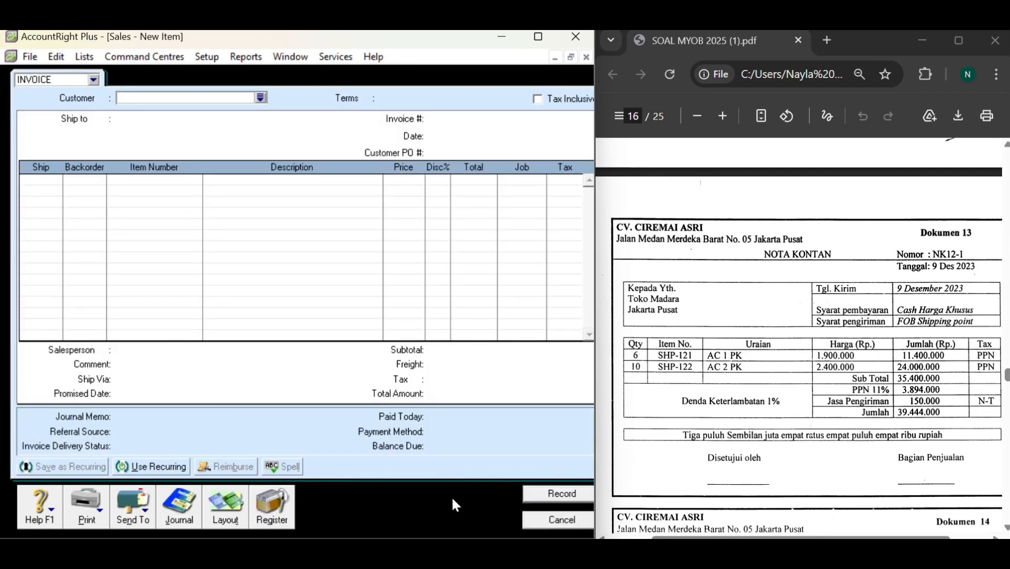
- Choose TOKO MADARA as the customer for the new sale
left_click(261, 98)
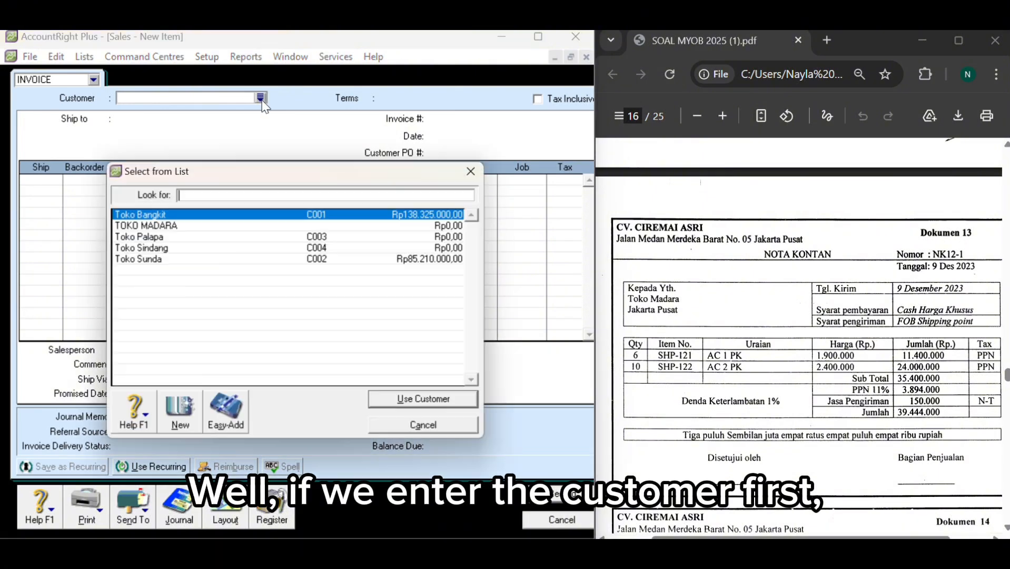
left_click(276, 224)
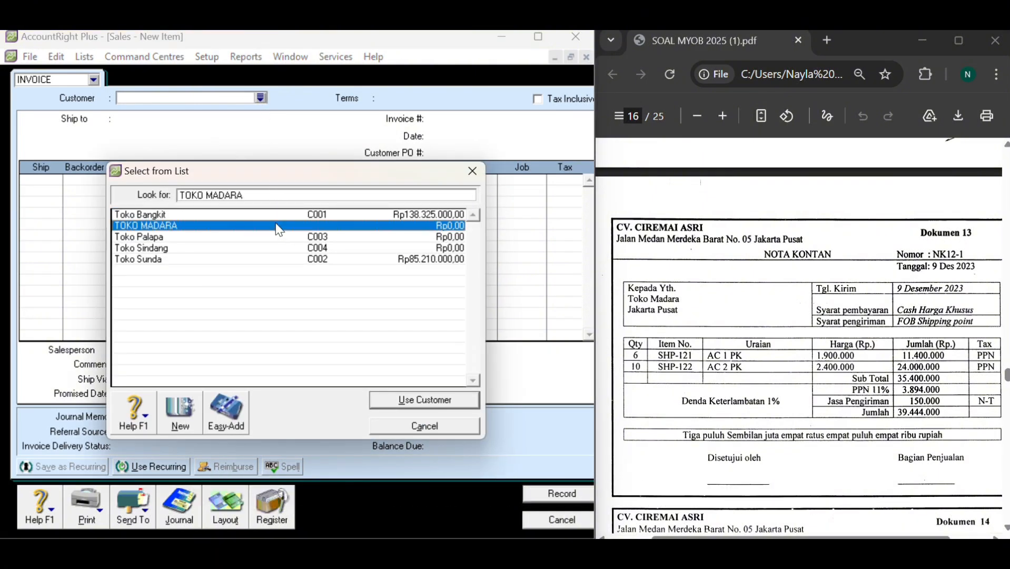
left_click(431, 400)
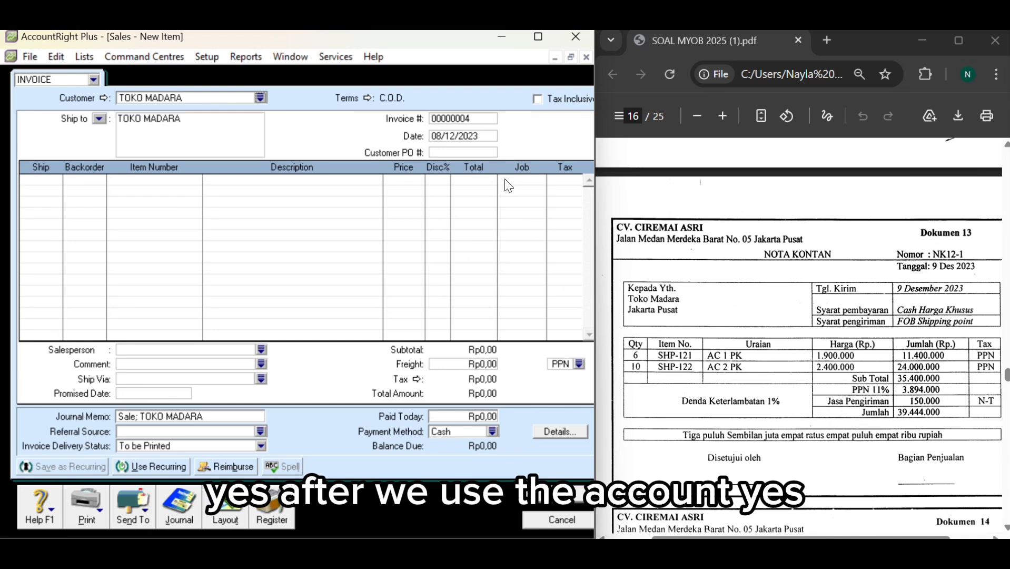
- Set the TOKO MADARA invoice number to NK12-1 and its date to 09/12/2023
left_click(476, 119)
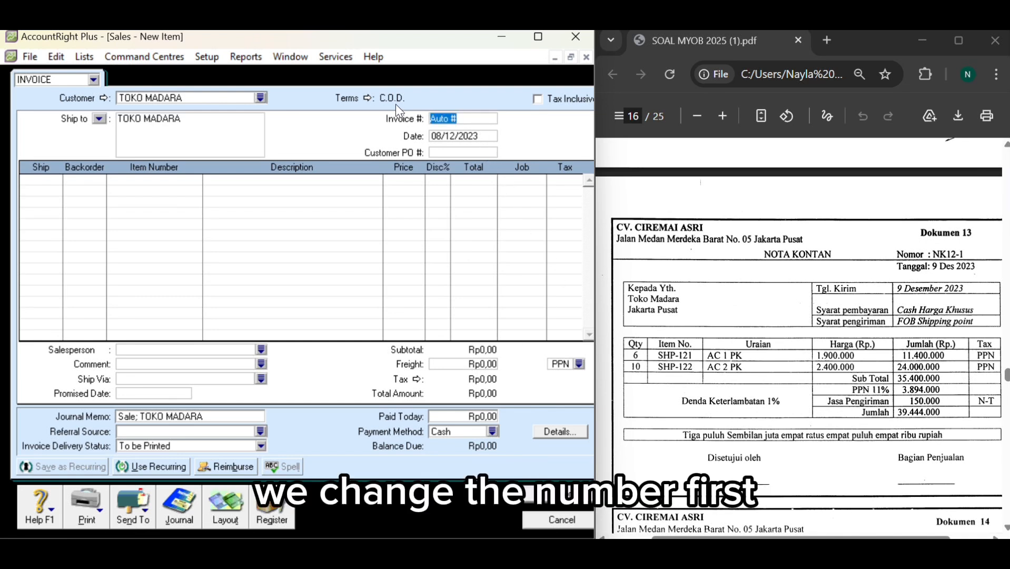
key("BackSpace")
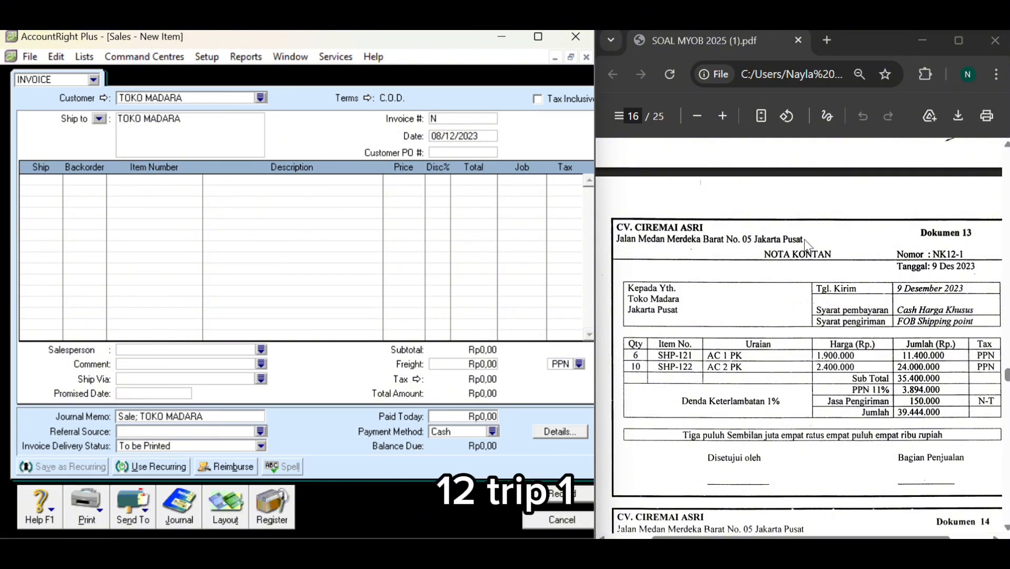
type("NK12-1")
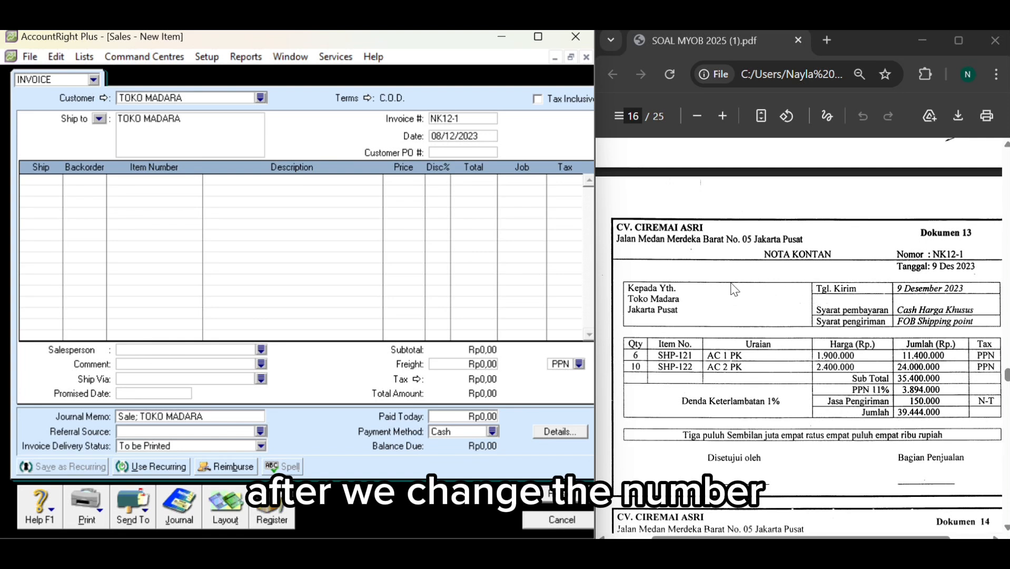
left_click(442, 135)
double_click(442, 134)
left_click(442, 133)
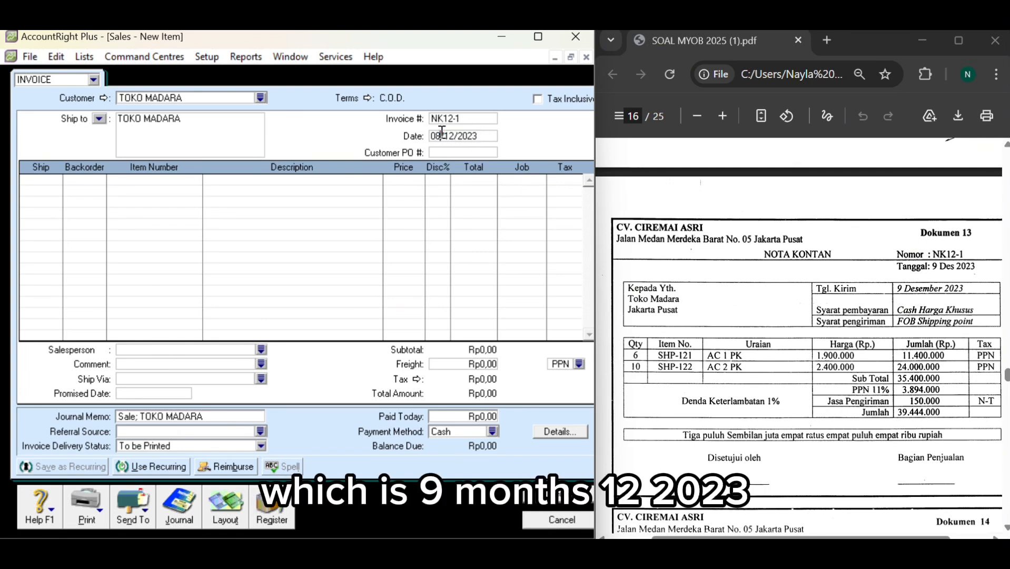
key("BackSpace")
type("9")
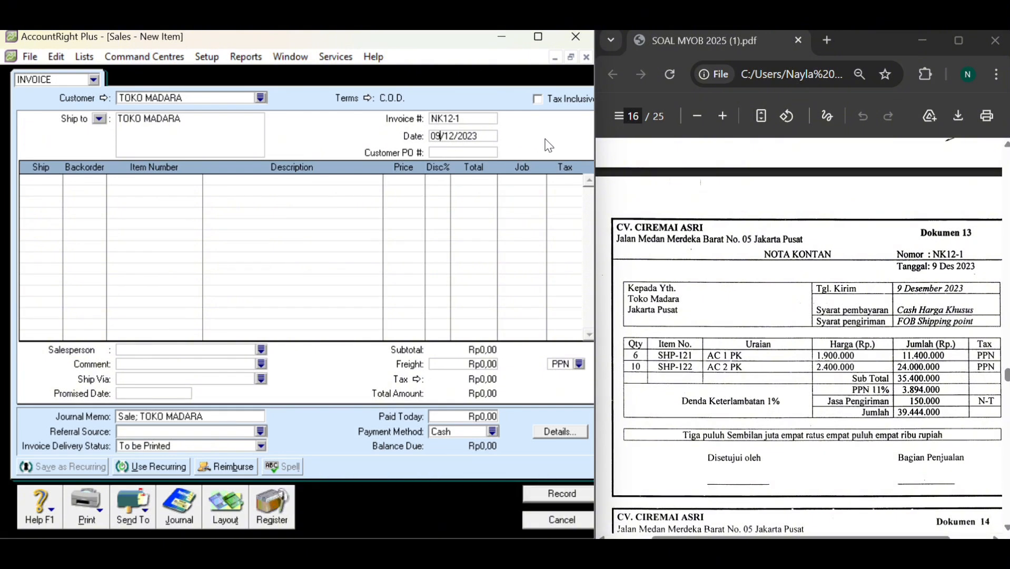
- Enter shipped quantities of 6 on the first invoice line and 10 on the second
key("Return")
key("Down")
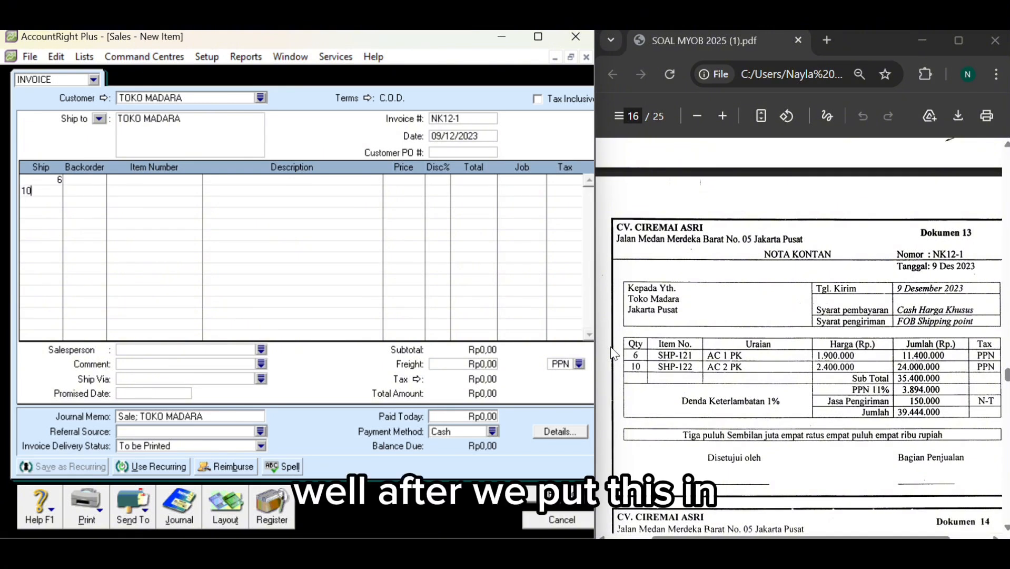
key("Down")
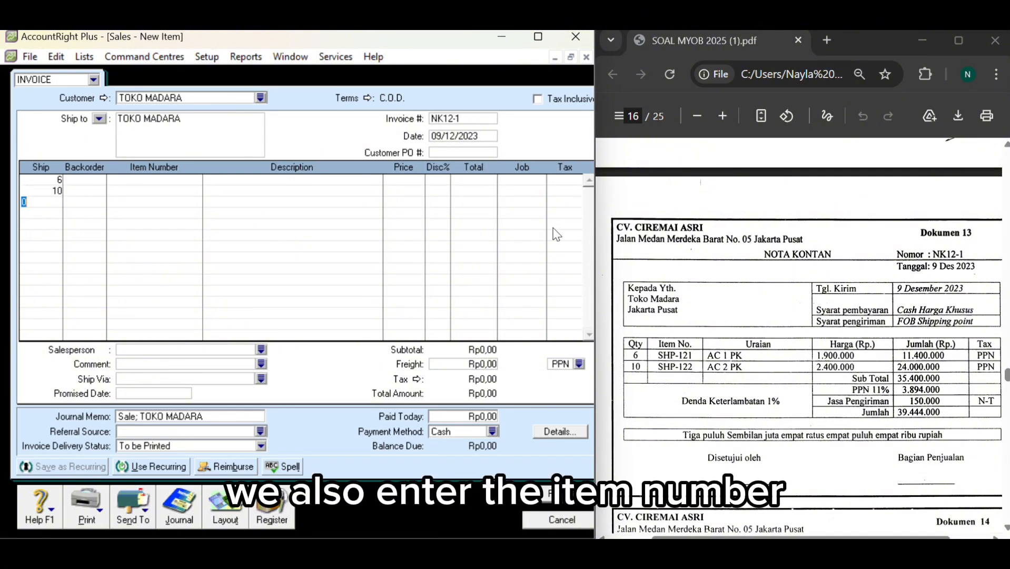
- Assign item SHP-121 to the 6-unit line and SHP-122 to the 10-unit line
left_click(151, 179)
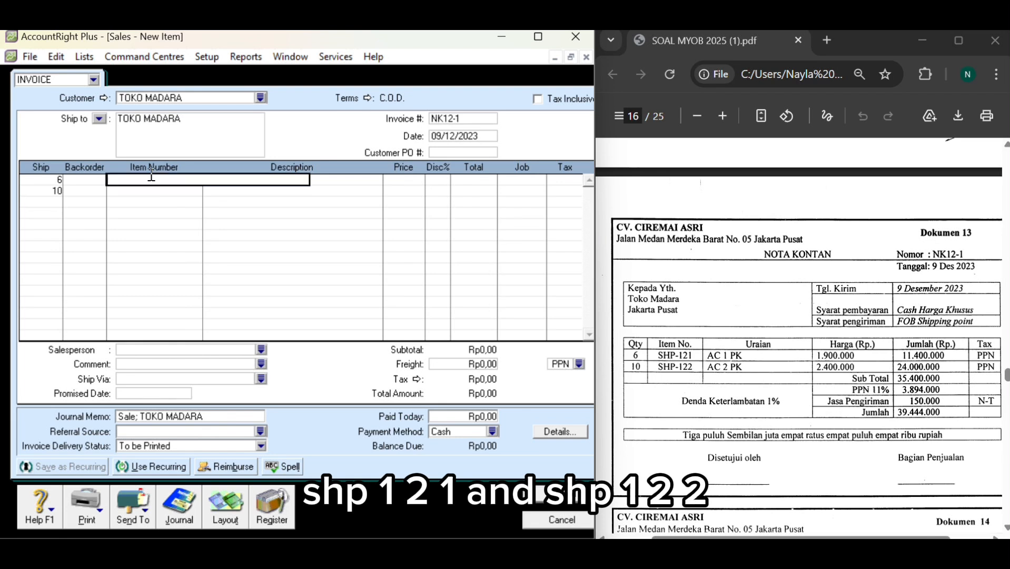
type("SHP-121")
key("Return")
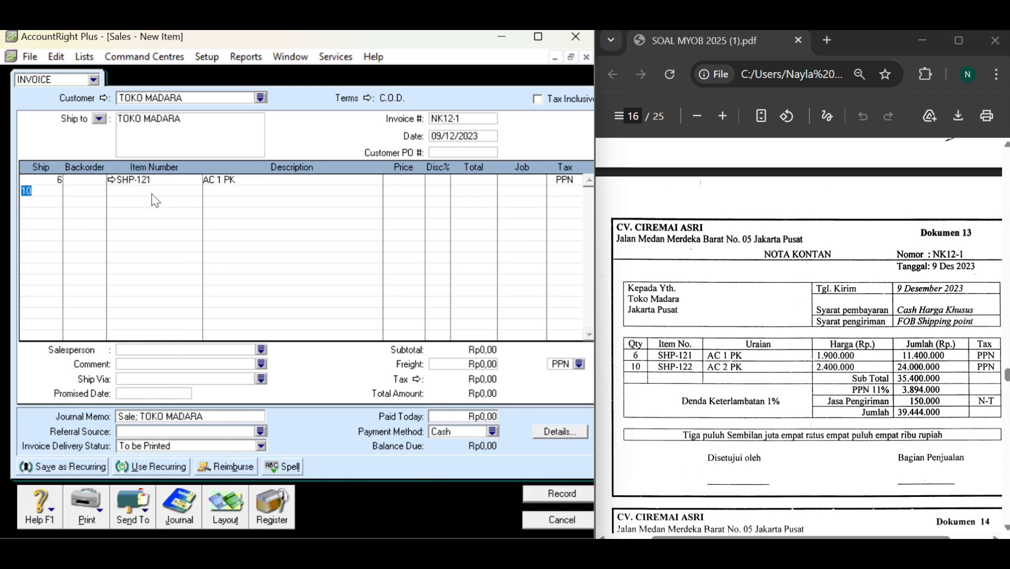
left_click(146, 192)
type("SHP-")
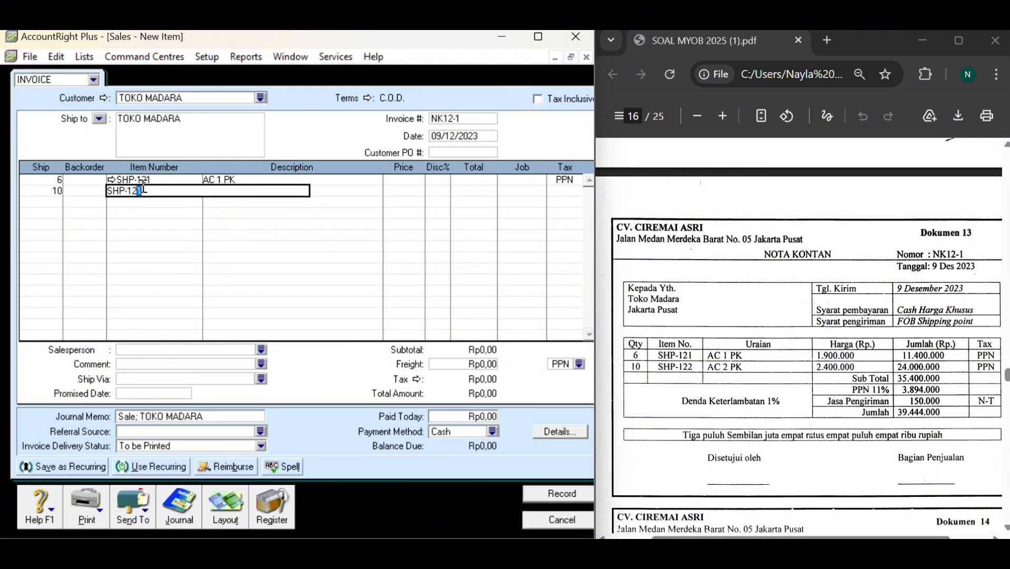
type("122")
key("Return")
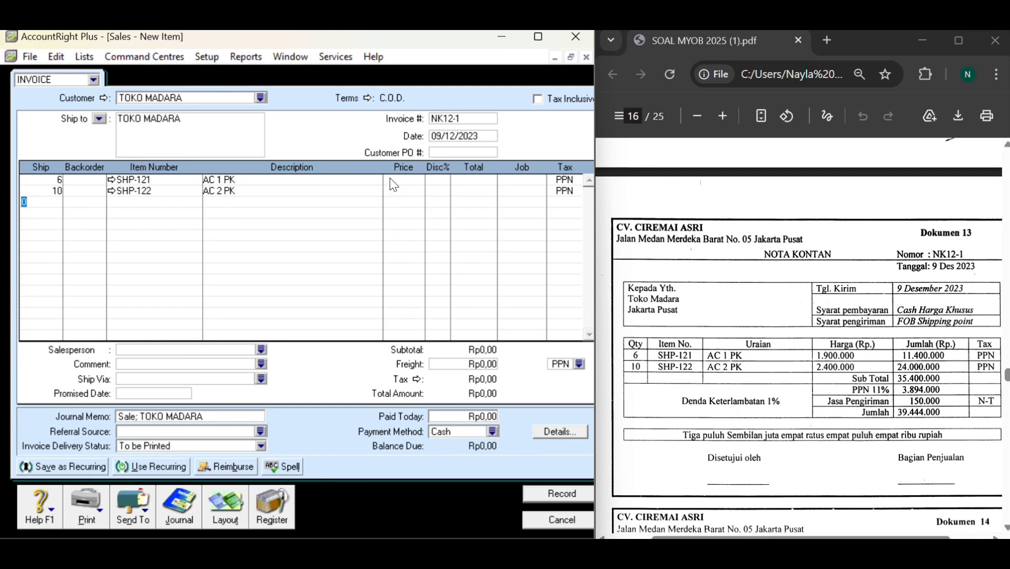
- Enter unit prices of 1,900,000 for SHP-121 and 2,400,000 for SHP-122
type("1900000")
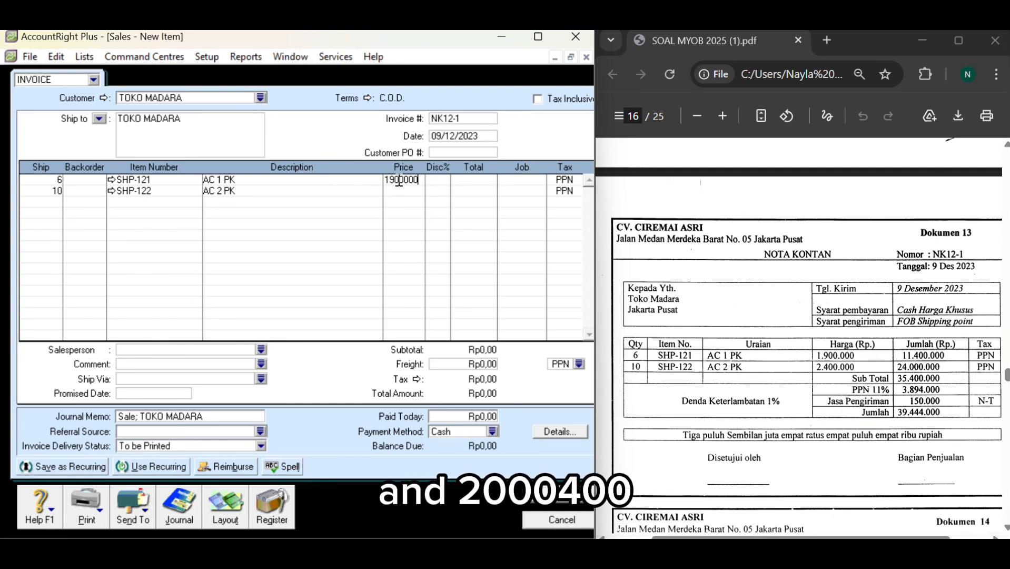
key("Return")
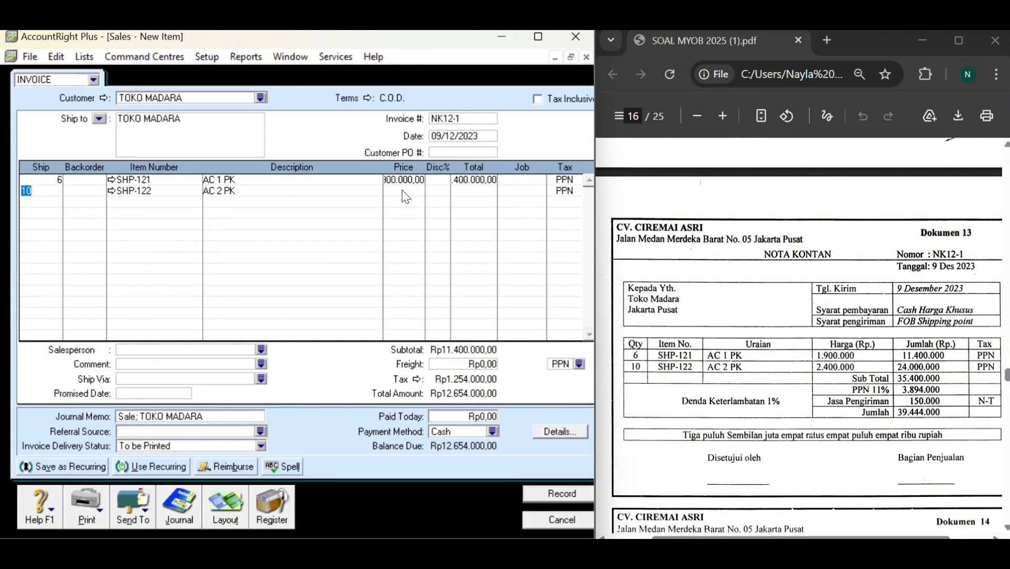
left_click(403, 191)
type("2")
type("4")
type("00.000,00")
key("Return")
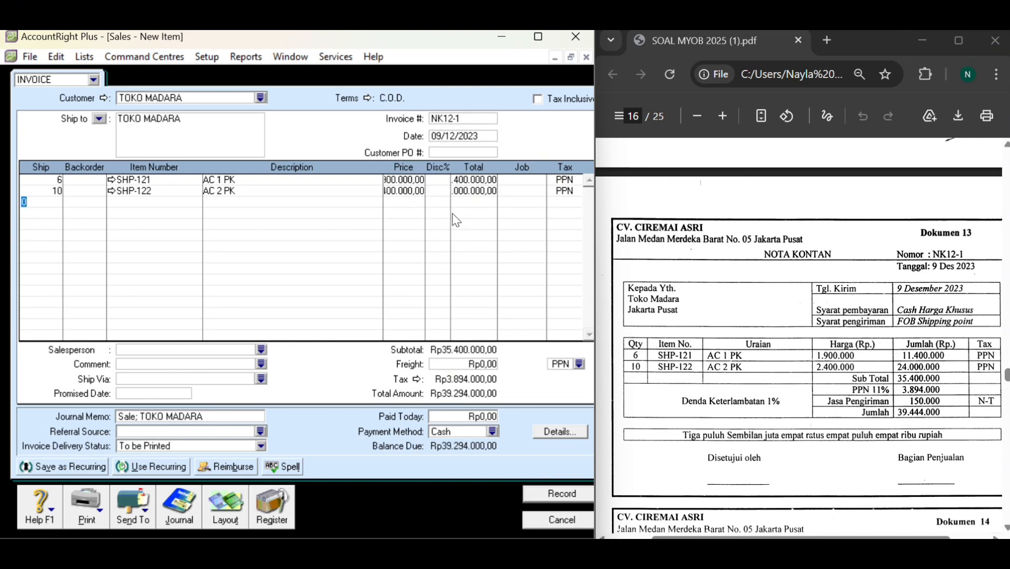
- Change the freight tax code on the TOKO MADARA invoice to N-T (Not Reportable)
left_click(445, 152)
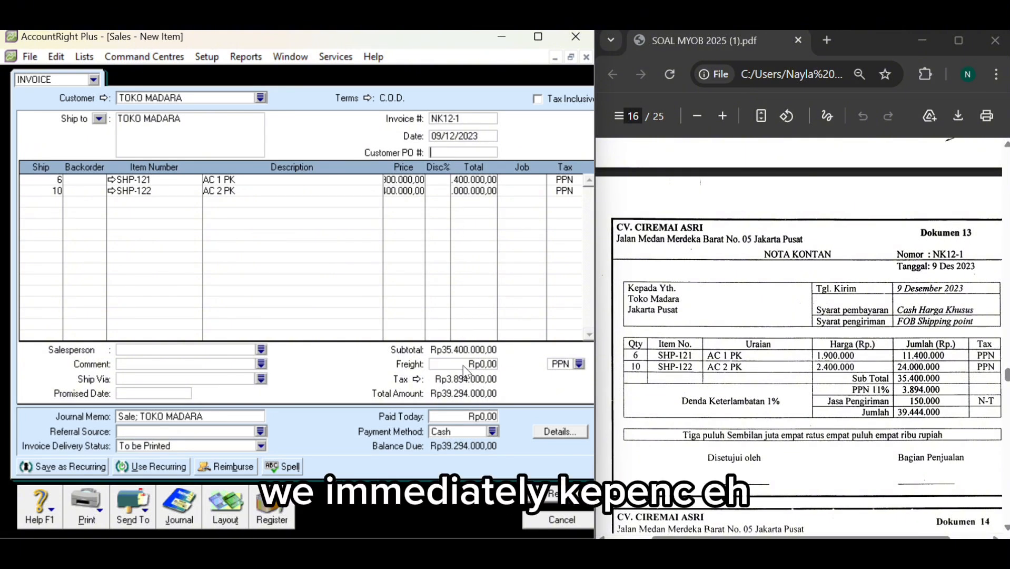
key("Return")
key("Return")
key("Return")
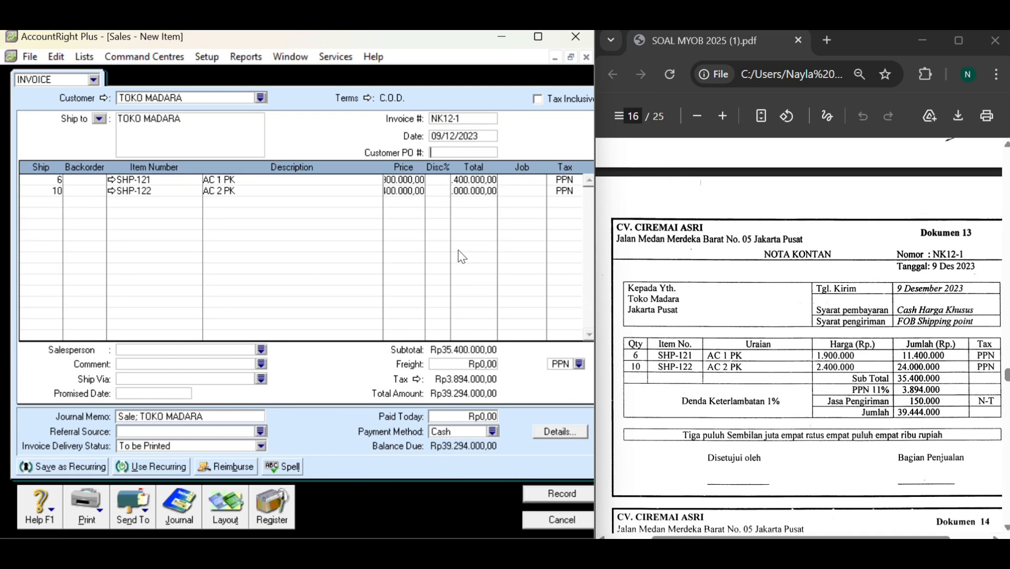
key("Return")
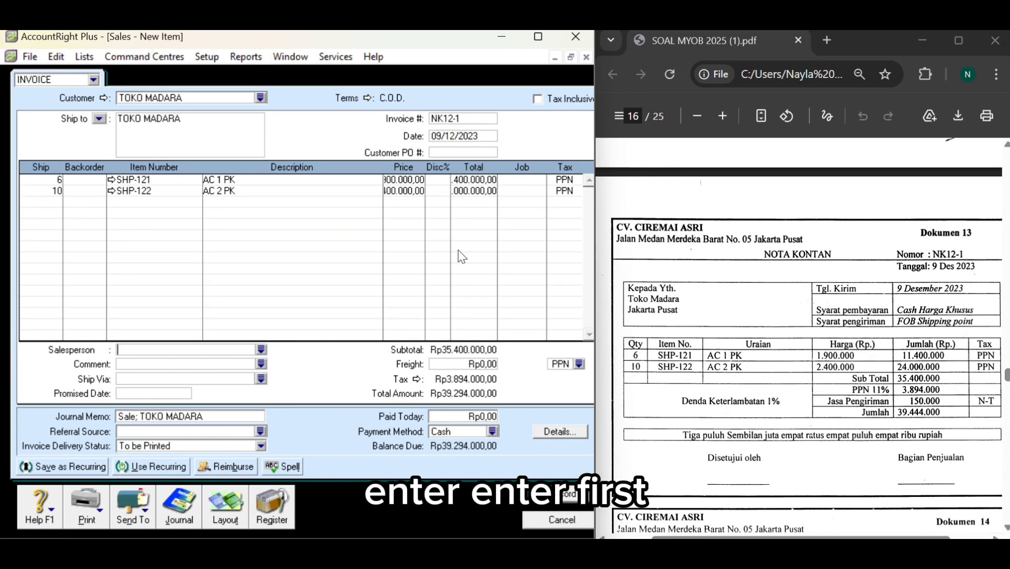
key("Return")
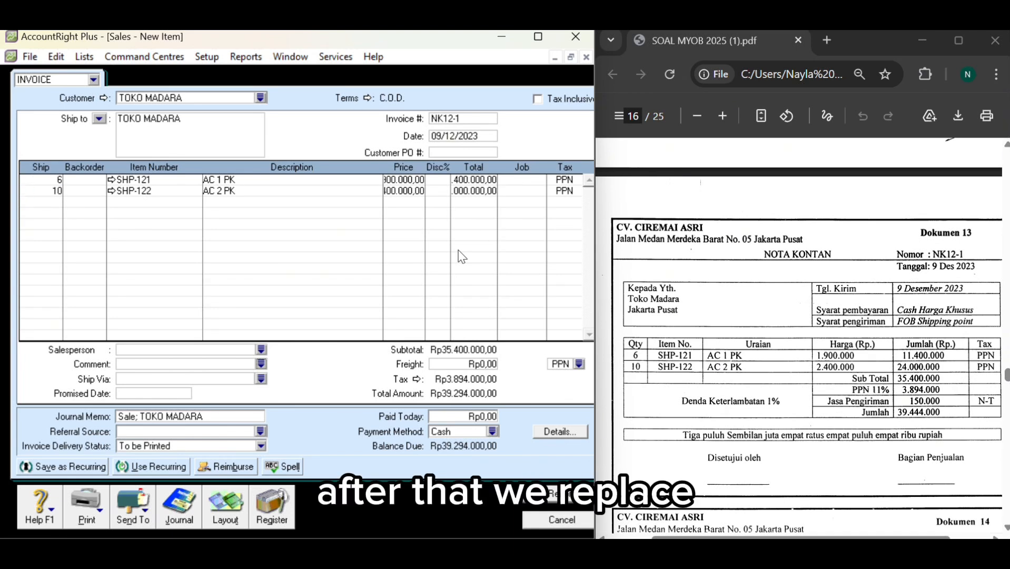
left_click(580, 364)
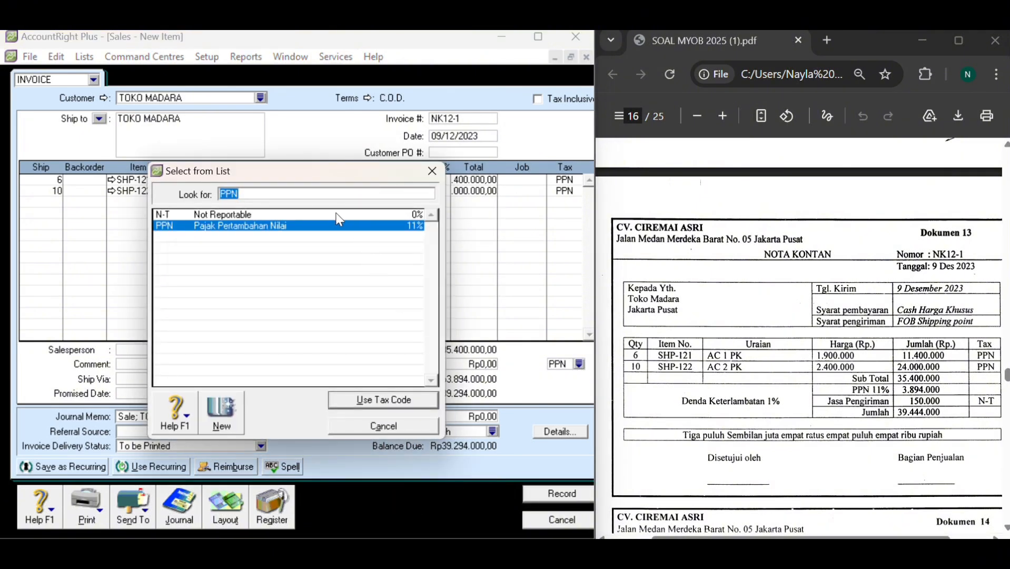
left_click(339, 216)
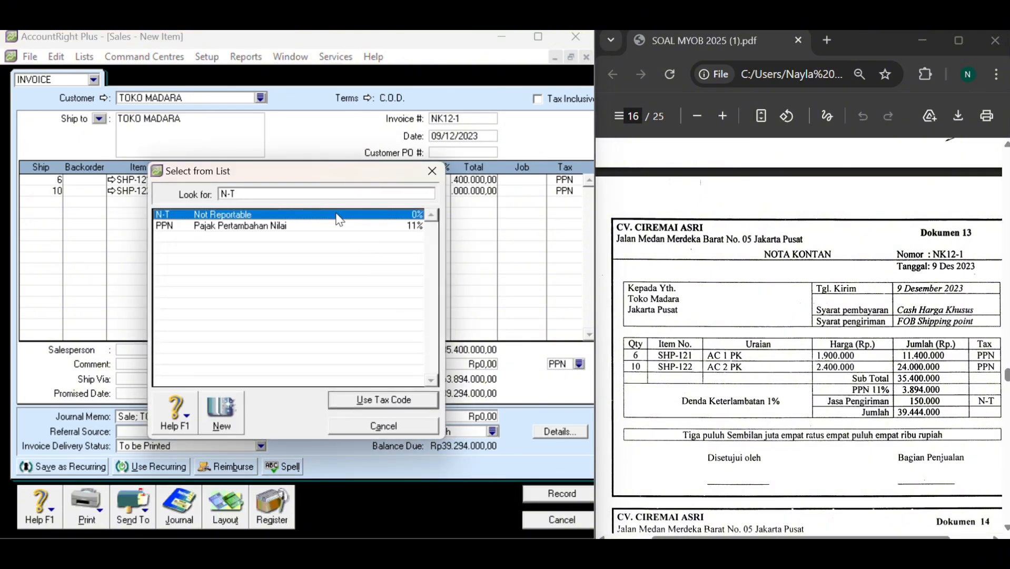
left_click(350, 403)
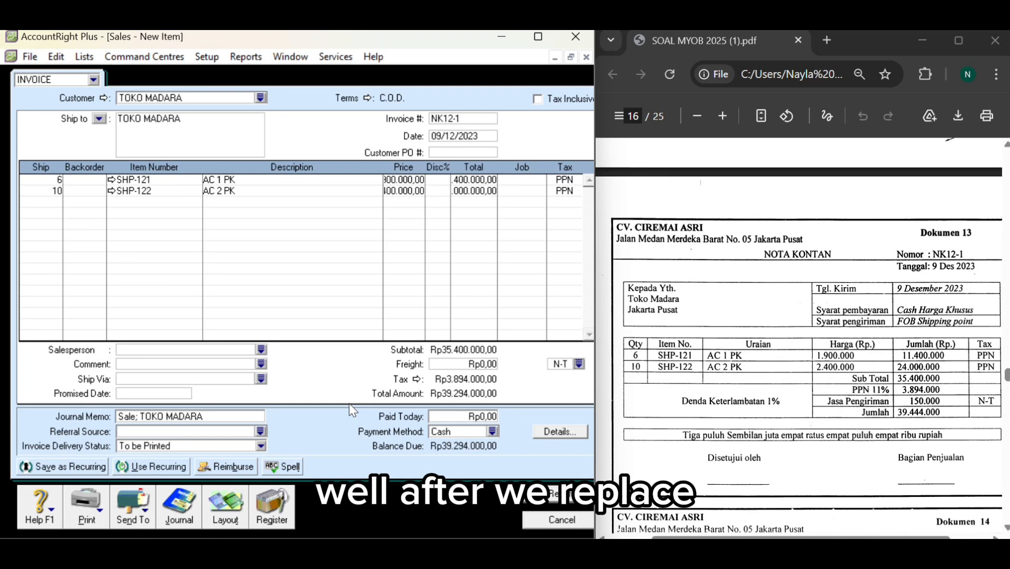
- Enter a freight charge of Rp150.000 on the TOKO MADARA invoice and record the sale
left_click(431, 46)
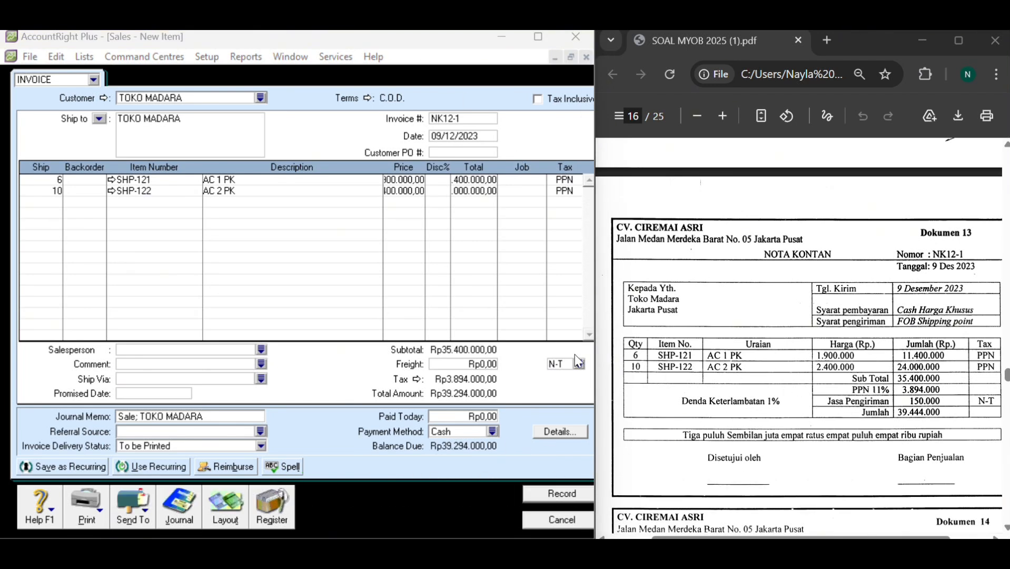
left_click(491, 364)
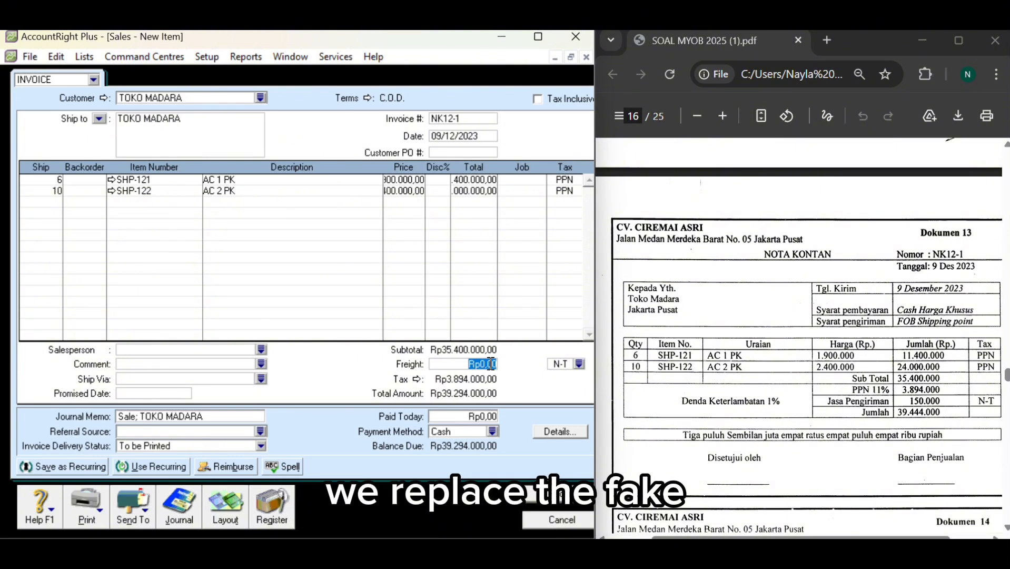
key("BackSpace")
type("15")
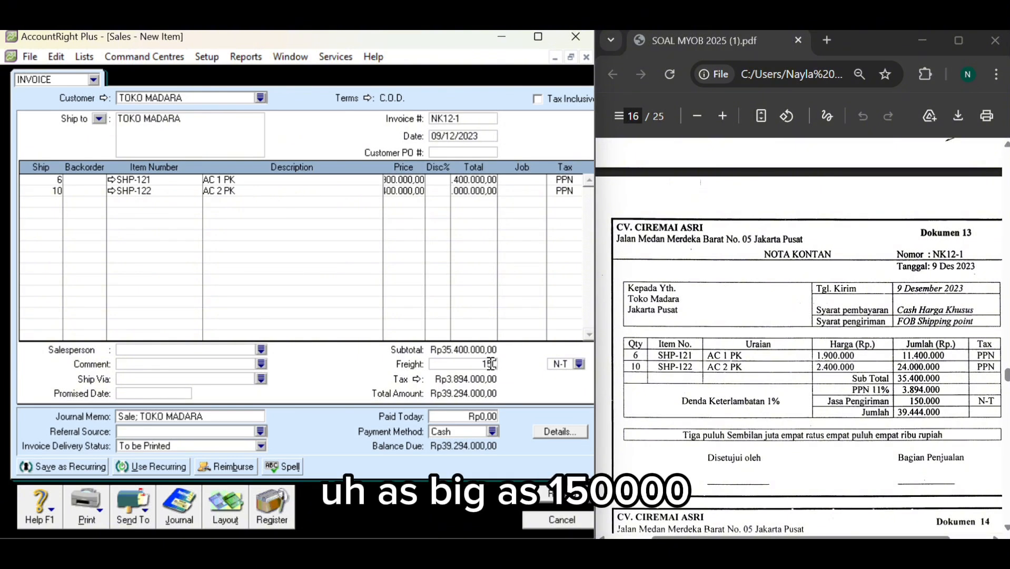
type("0.000")
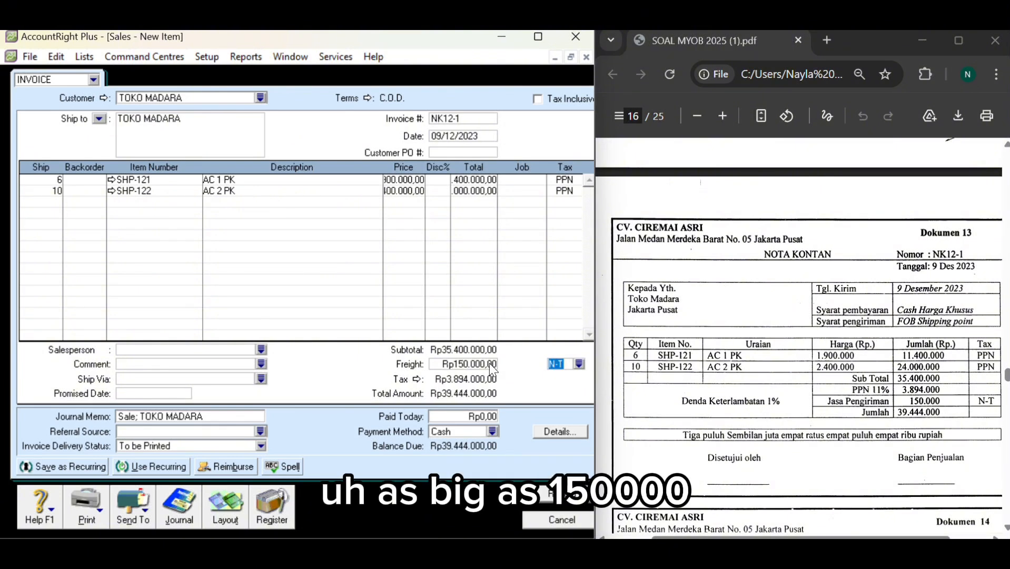
key("Tab")
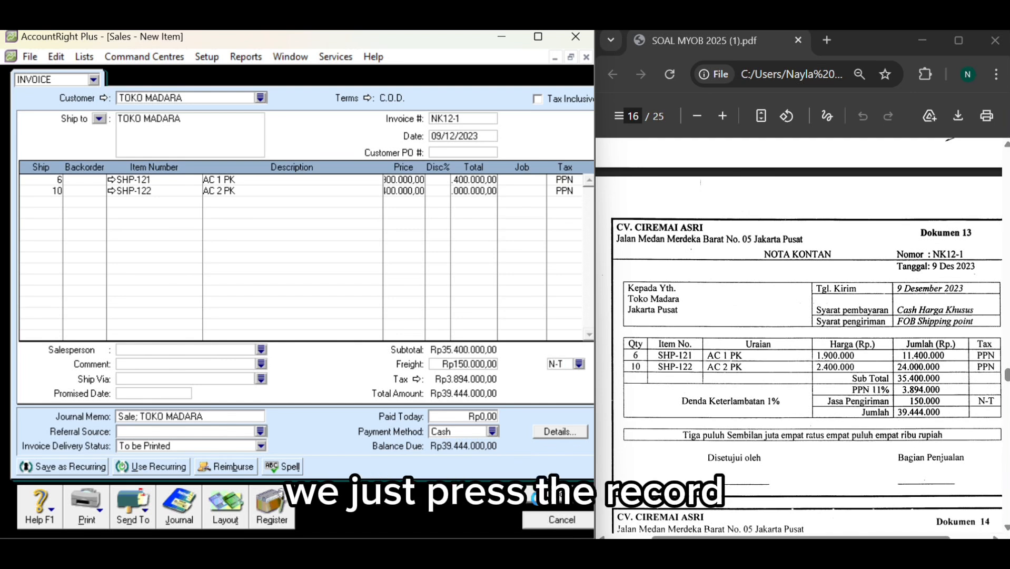
left_click(542, 502)
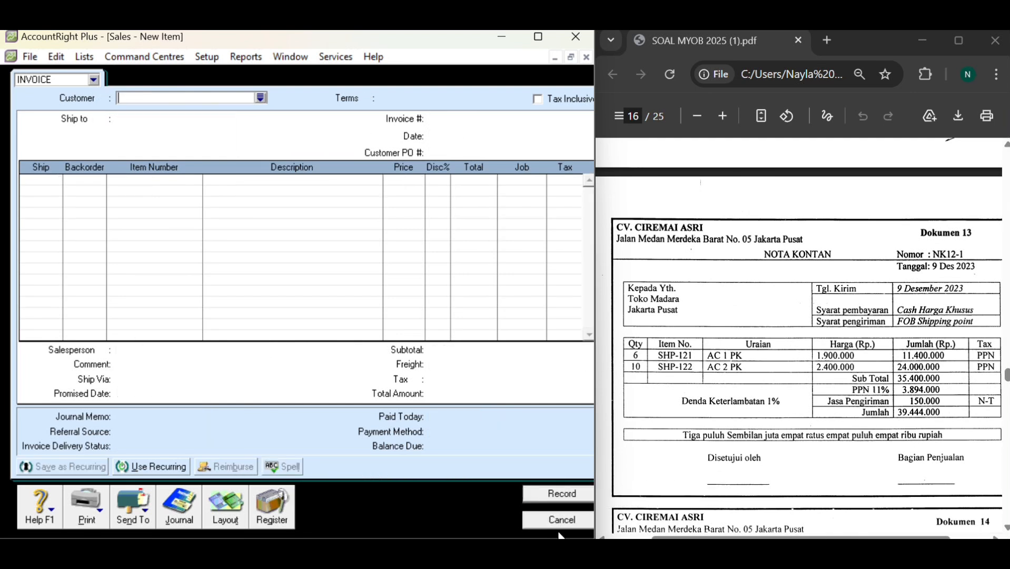
- Leave sales entry and start a Pay Bills transaction for Dokumen 14 with PT. Nusantara as the supplier
scroll(798, 439, "down", 2)
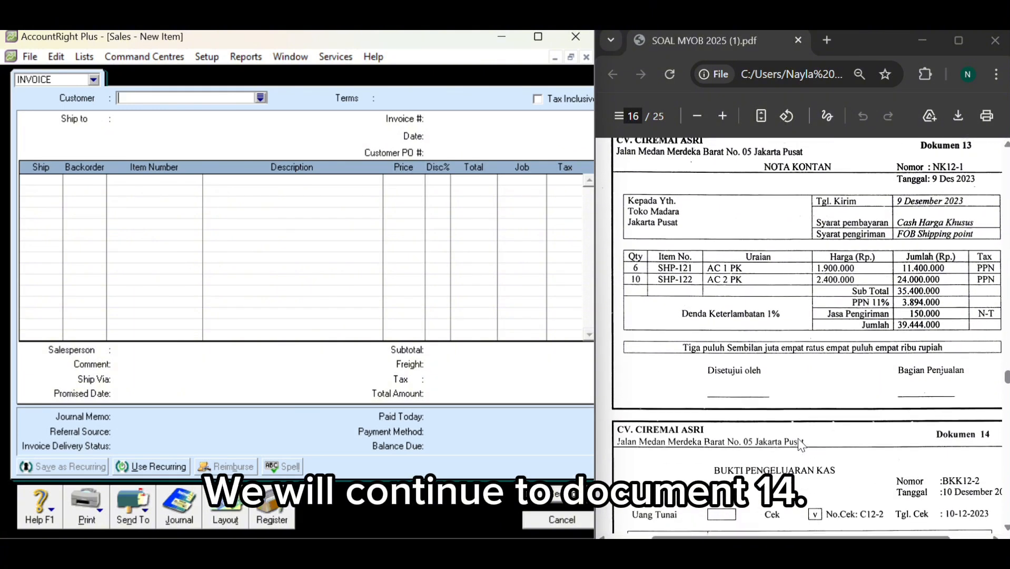
scroll(798, 438, "down", 3)
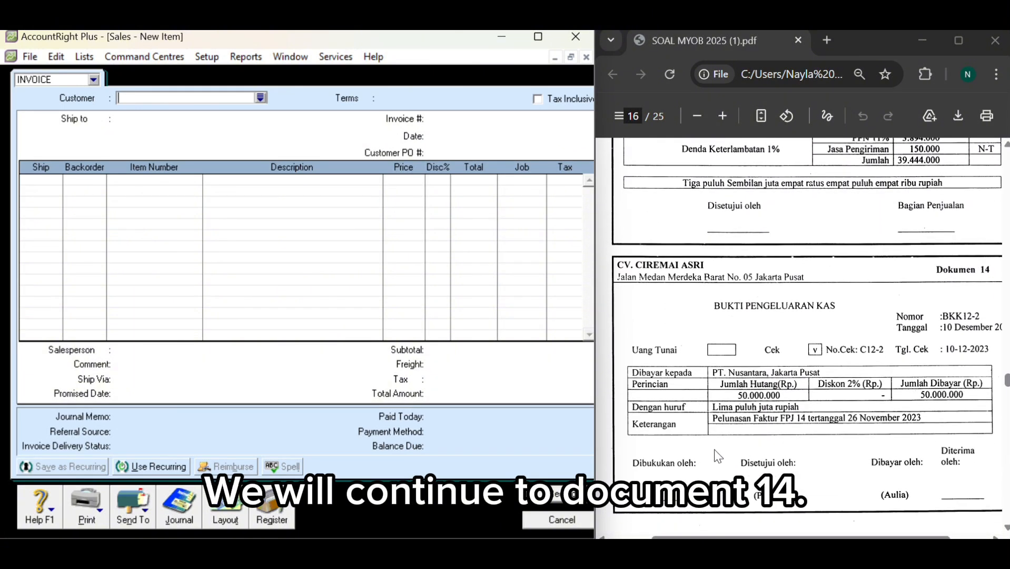
left_click(553, 520)
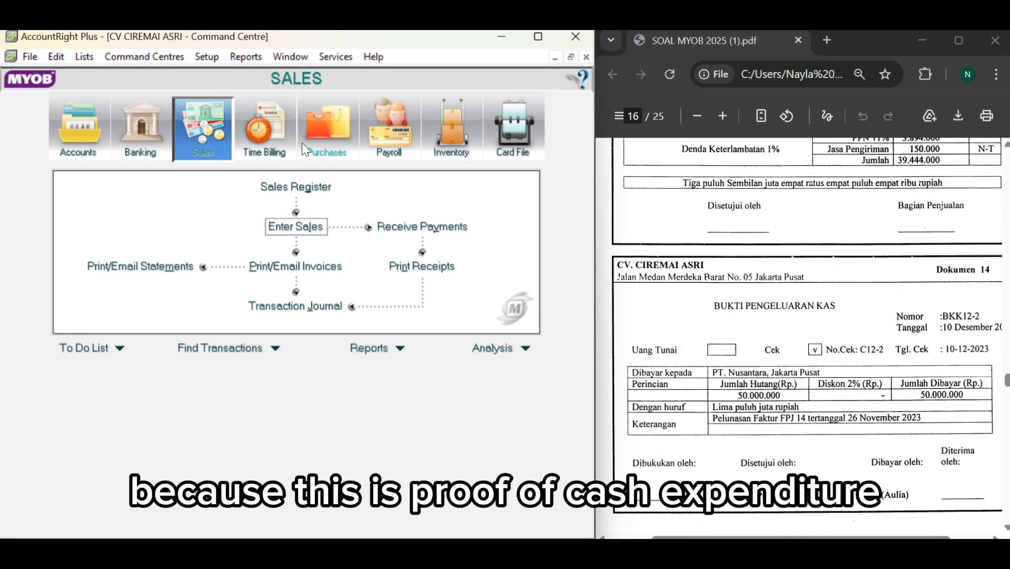
left_click(309, 151)
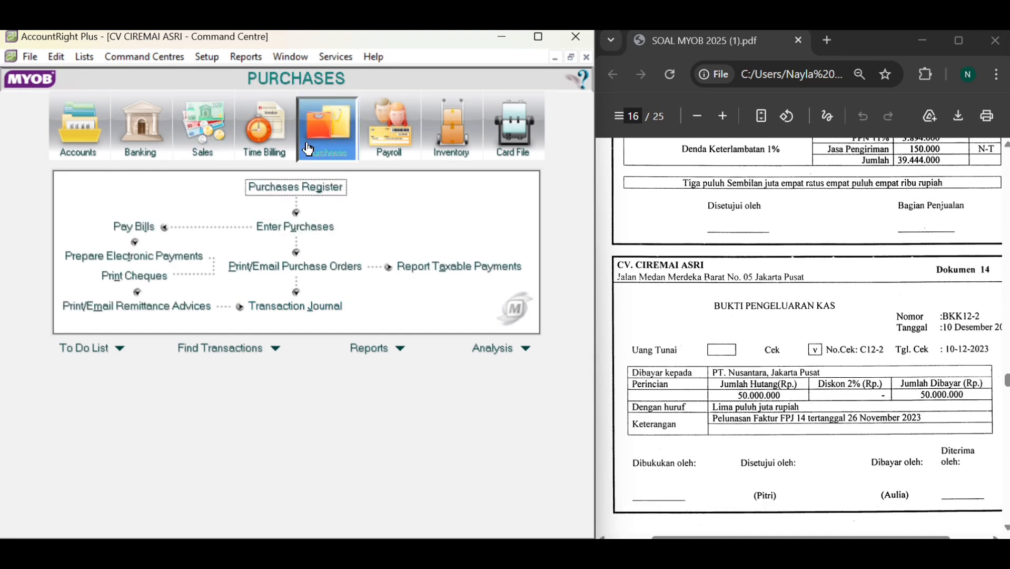
left_click(139, 226)
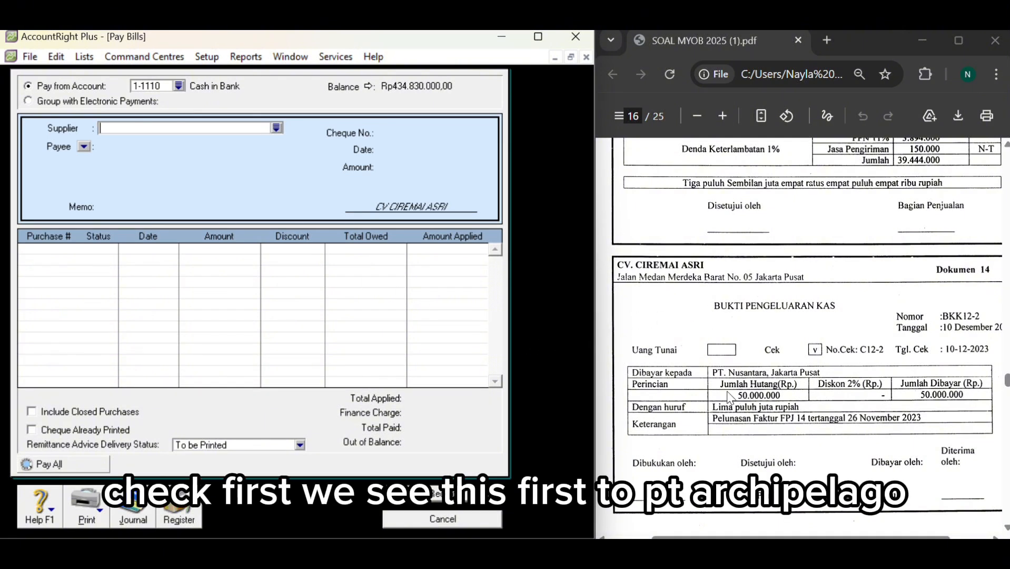
left_click(275, 129)
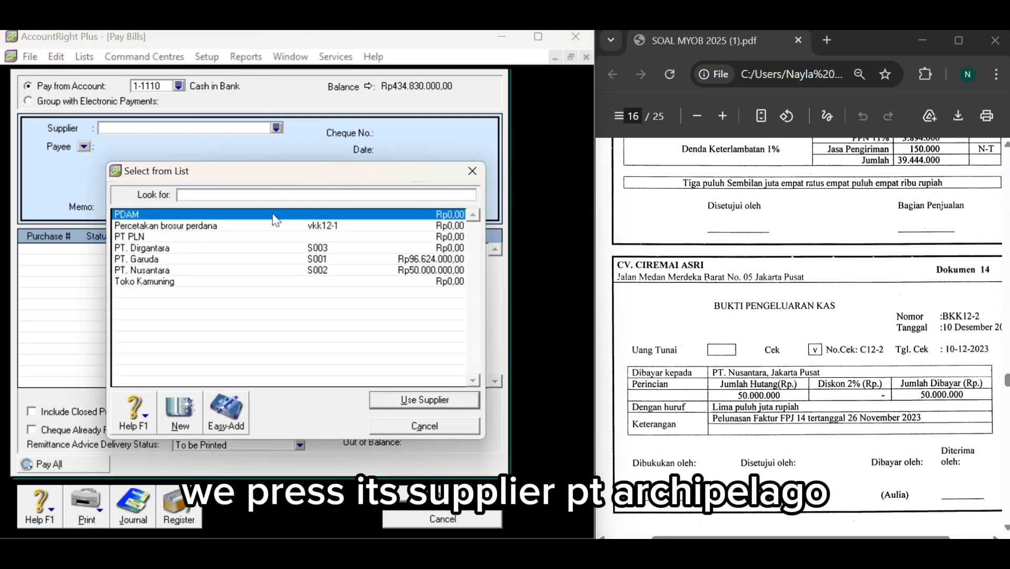
left_click(245, 272)
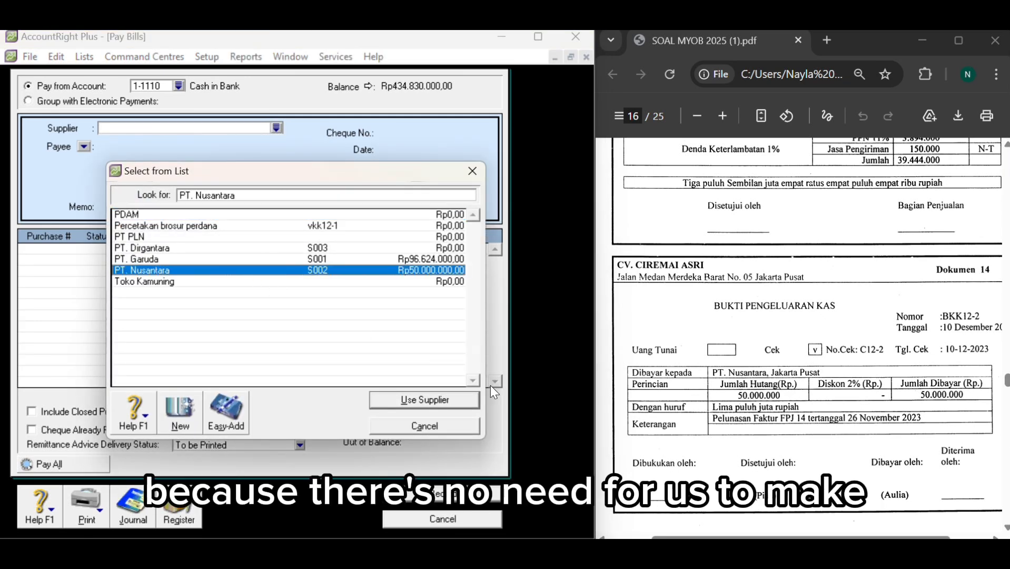
left_click(470, 394)
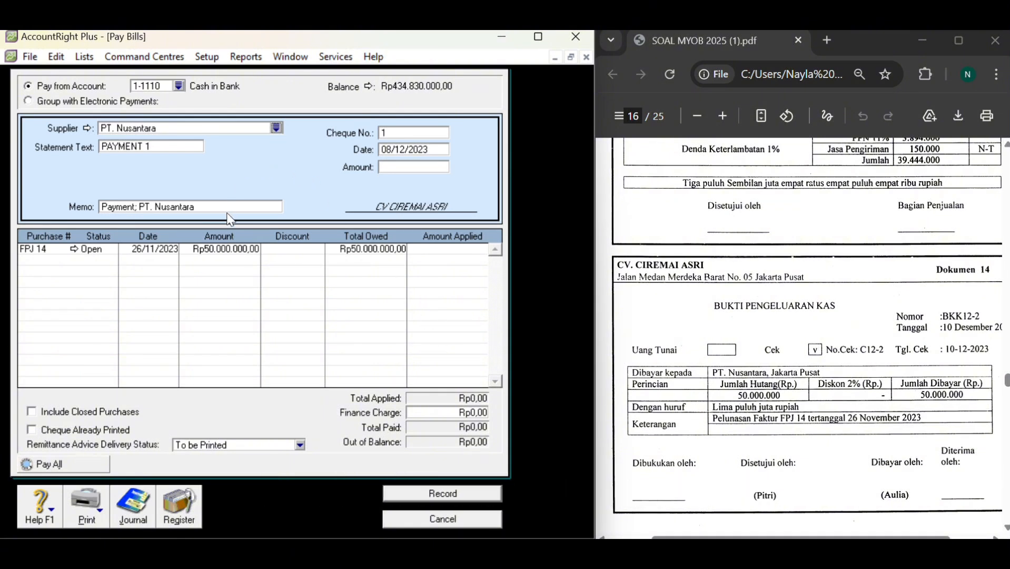
- Set the PT. Nusantara payment's cheque number to BKK12-2 and its date to 10/12/2023
double_click(409, 130)
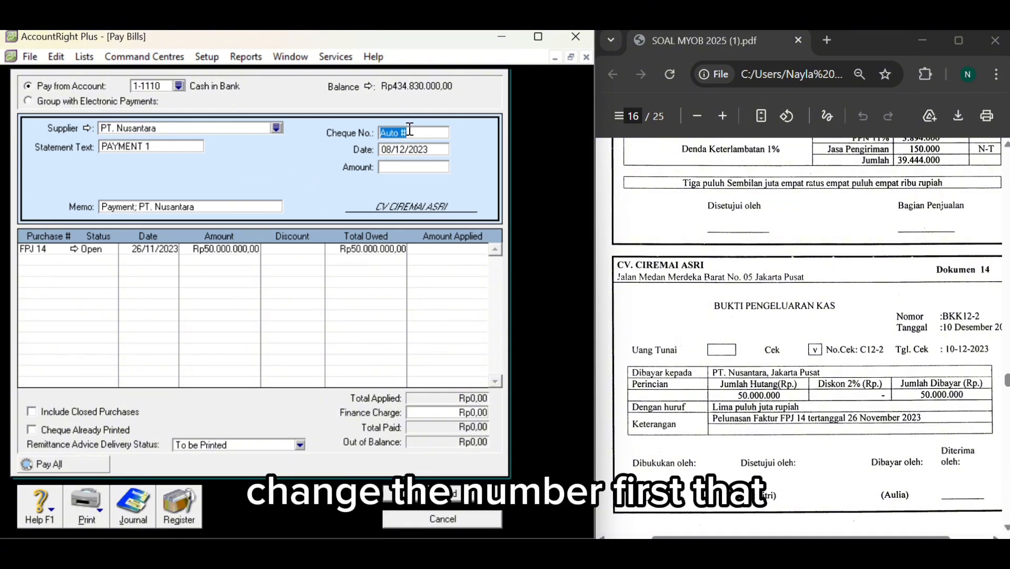
key("BackSpace")
type("BKK12-2")
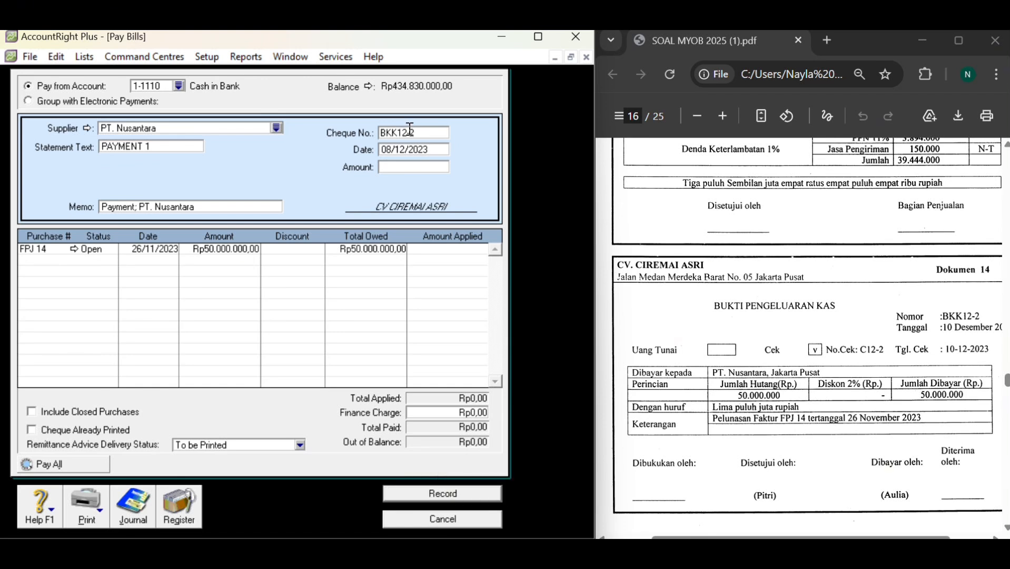
key("Tab")
left_click(391, 147)
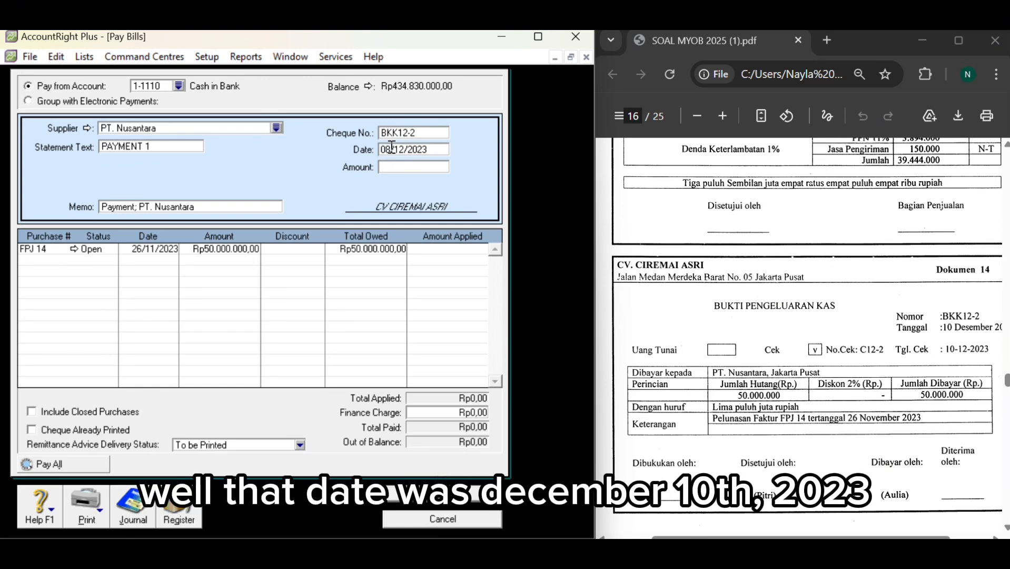
key("BackSpace")
key("BackSpace")
type("10")
key("Tab")
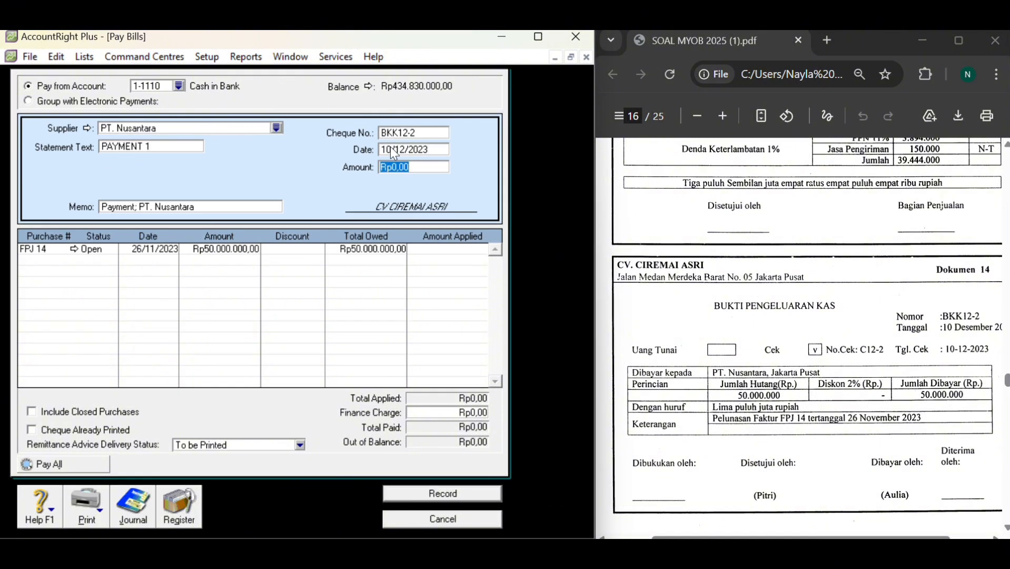
- Set the payment amount to Rp50.000.000 and replace the memo with PELUNASAN FAKTUR FPJ
type("000.000")
key("Tab")
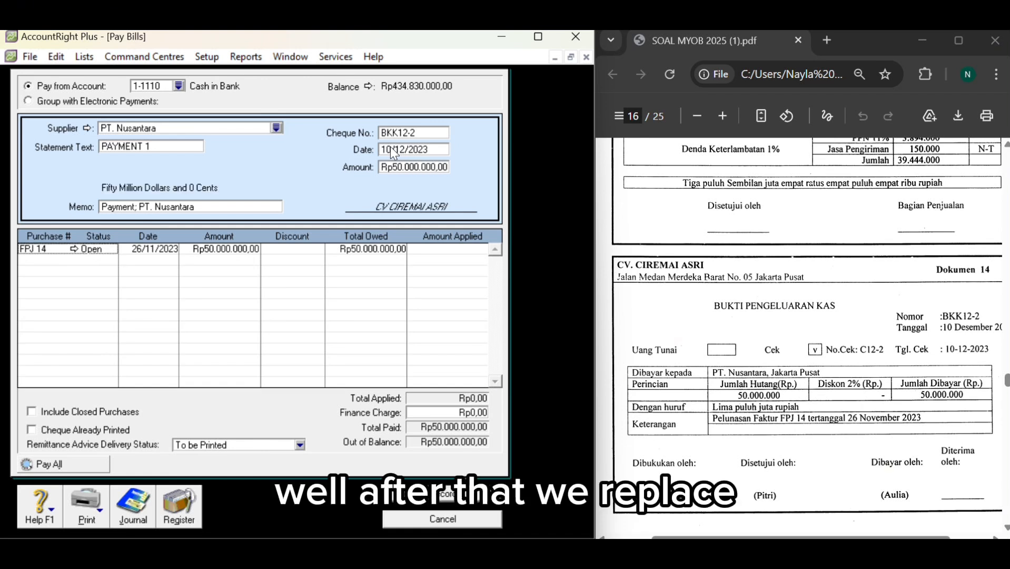
left_click(216, 207)
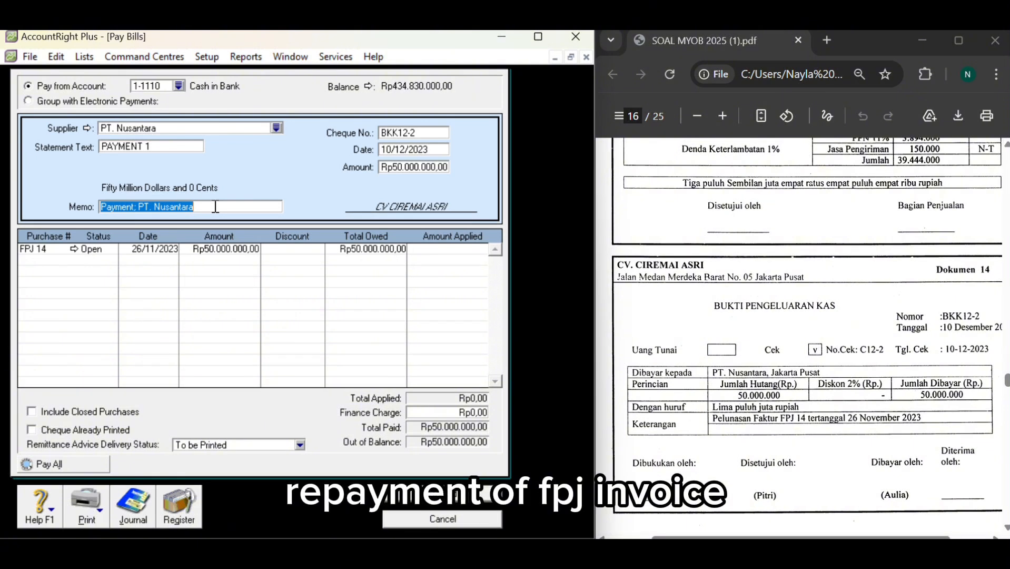
key("BackSpace")
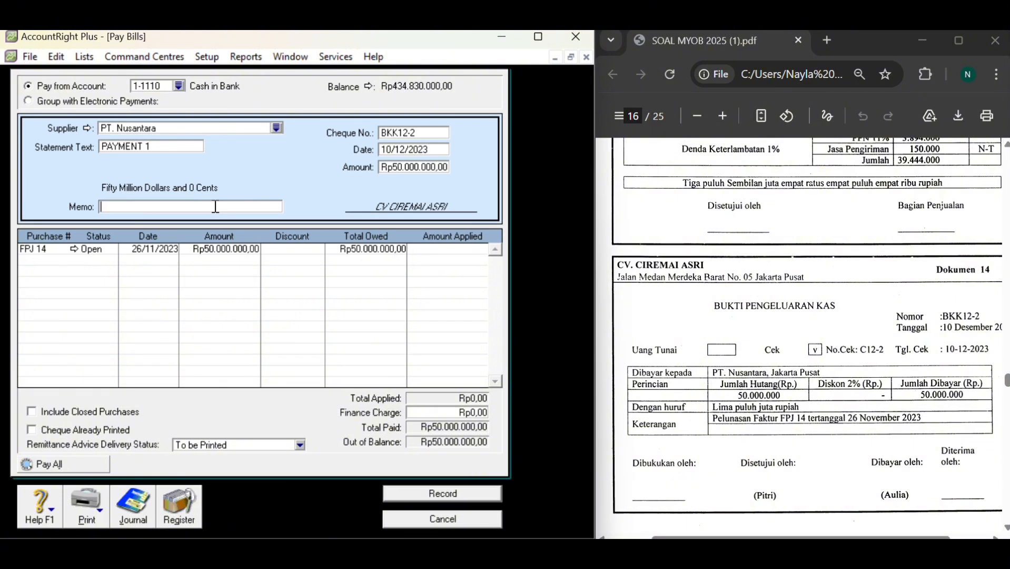
type("PELUMNA")
key("BackSpace")
key("BackSpace")
key("BackSpace")
type("NASAN FAKTUR ")
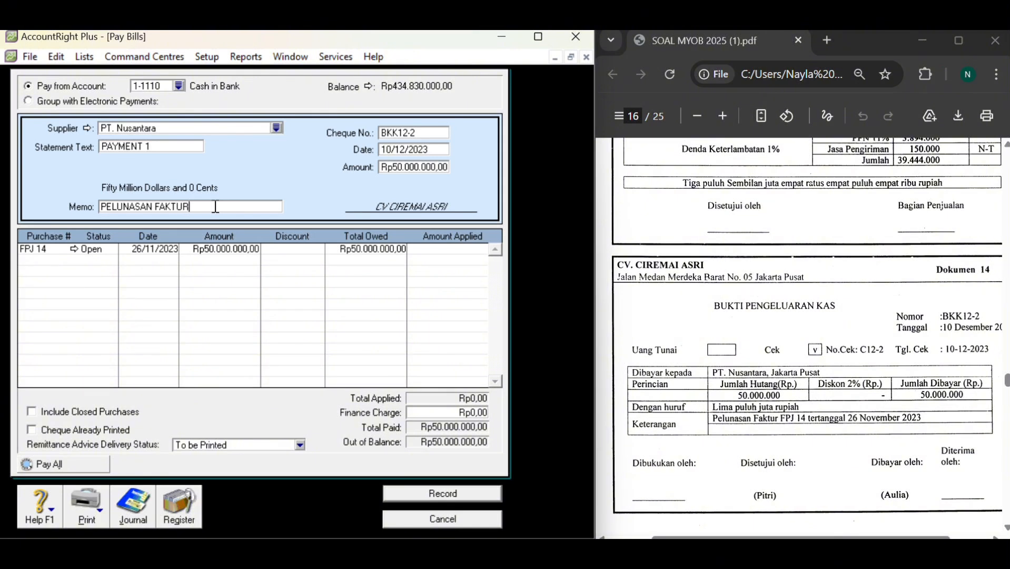
type("FPJ")
key("Tab")
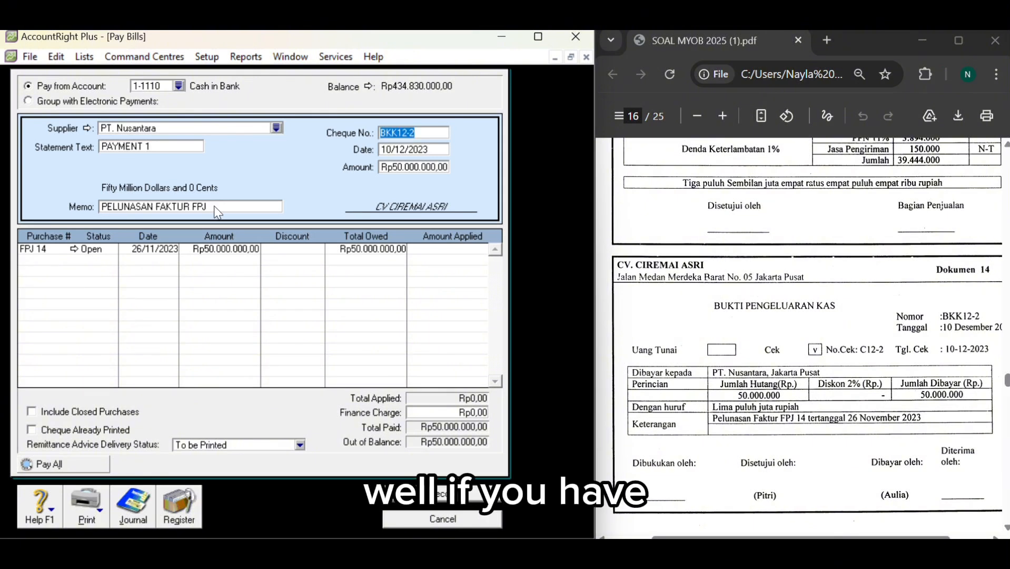
- Apply Rp50.000.000 to purchase FPJ 14, record the payment and close Pay Bills
left_click(442, 251)
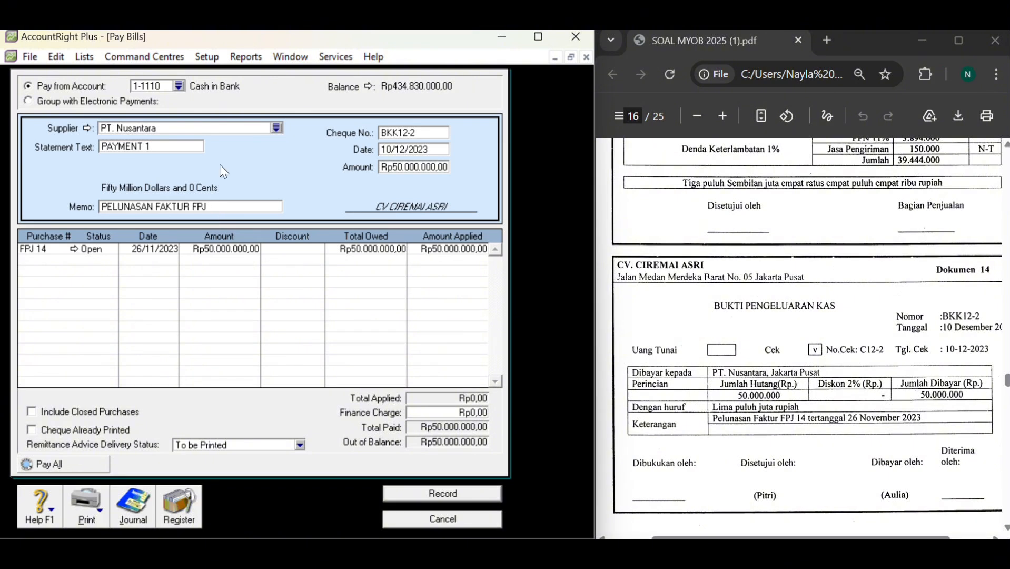
left_click(415, 410)
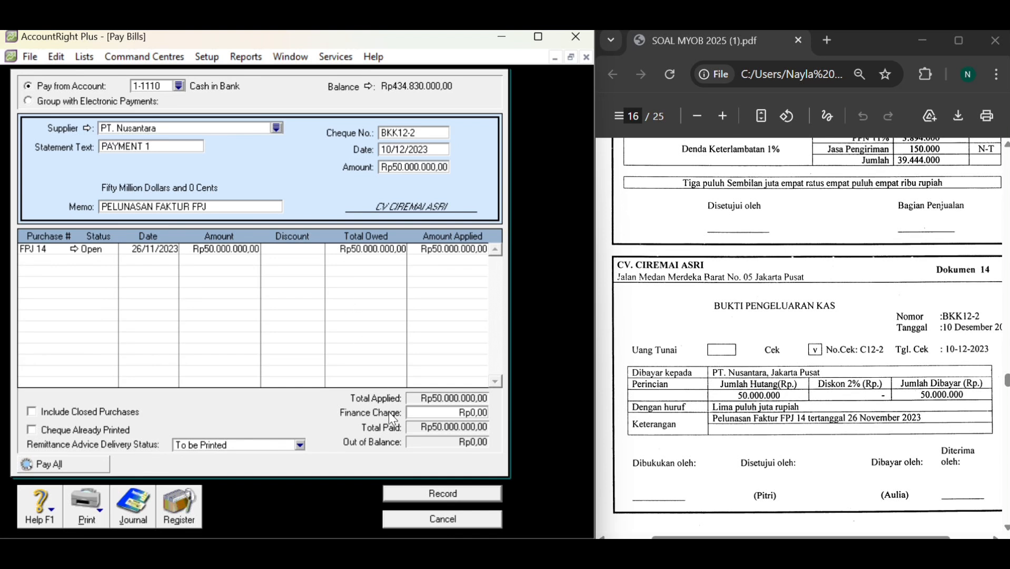
left_click(440, 494)
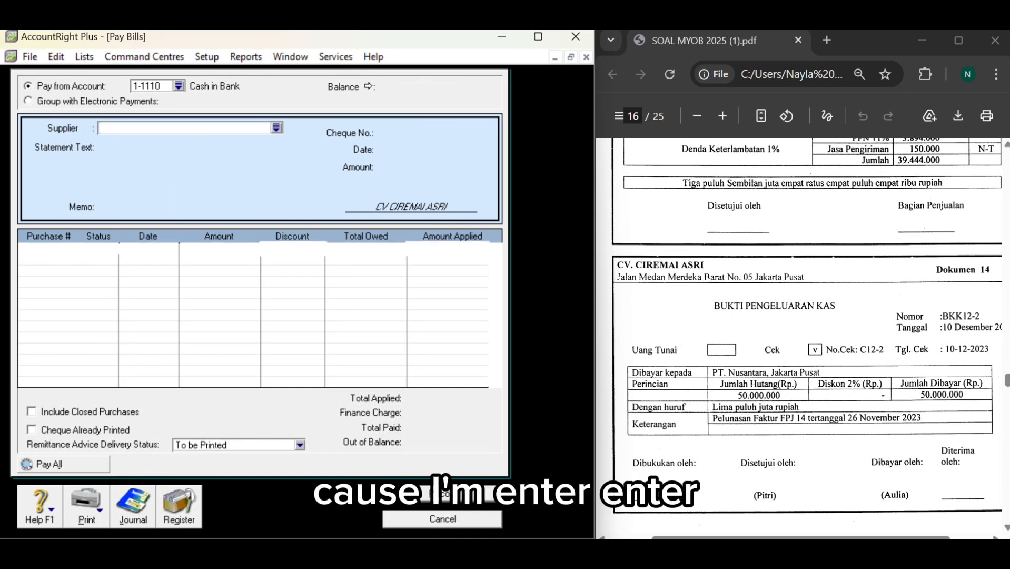
left_click(442, 519)
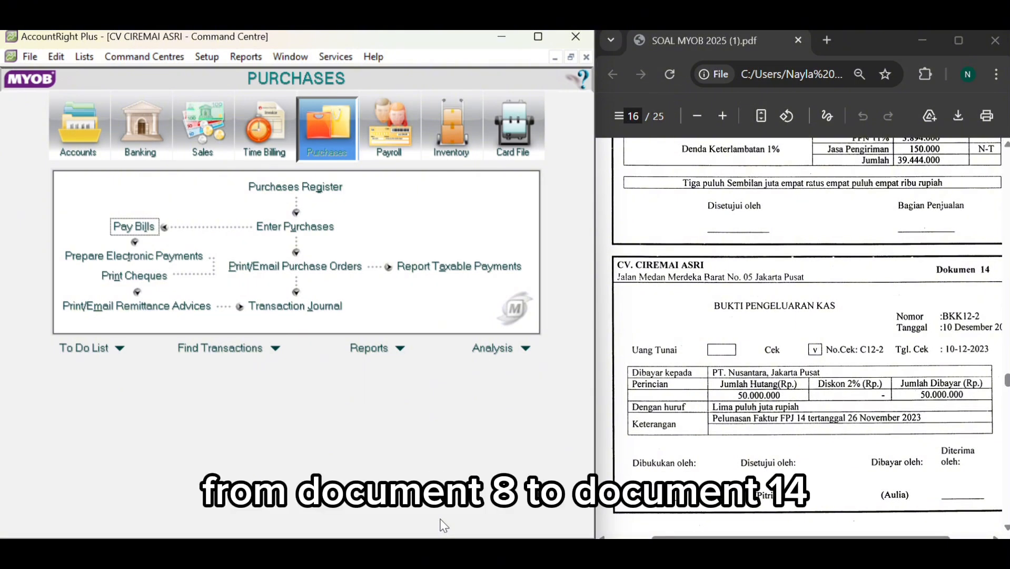